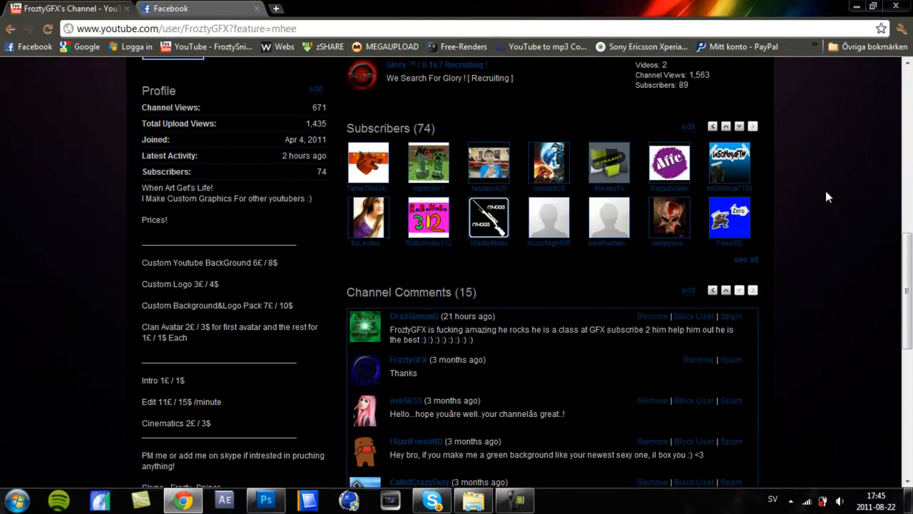
# - Examine the custom background and GFX Frozty logo artwork on the FroztyGFX YouTube channel page
pyautogui.scroll(6, 852, 228)
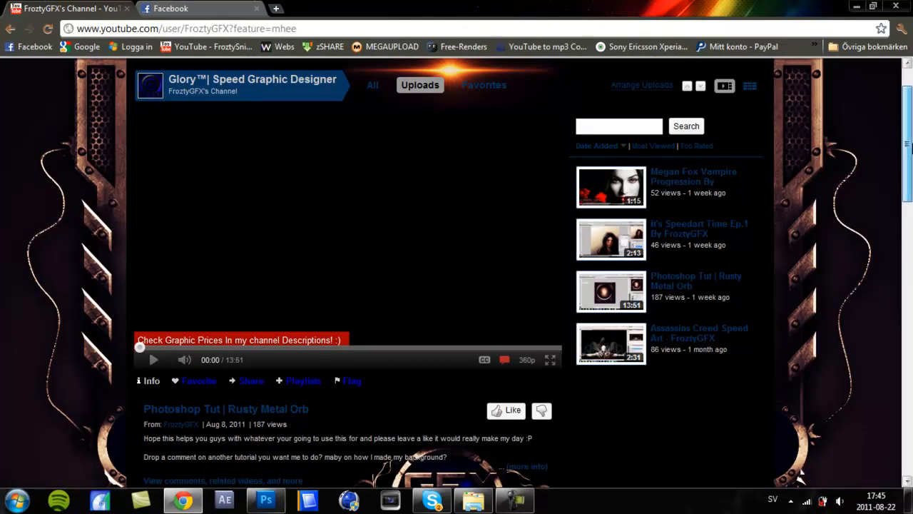
pyautogui.moveTo(911, 147); pyautogui.dragTo(911, 149)
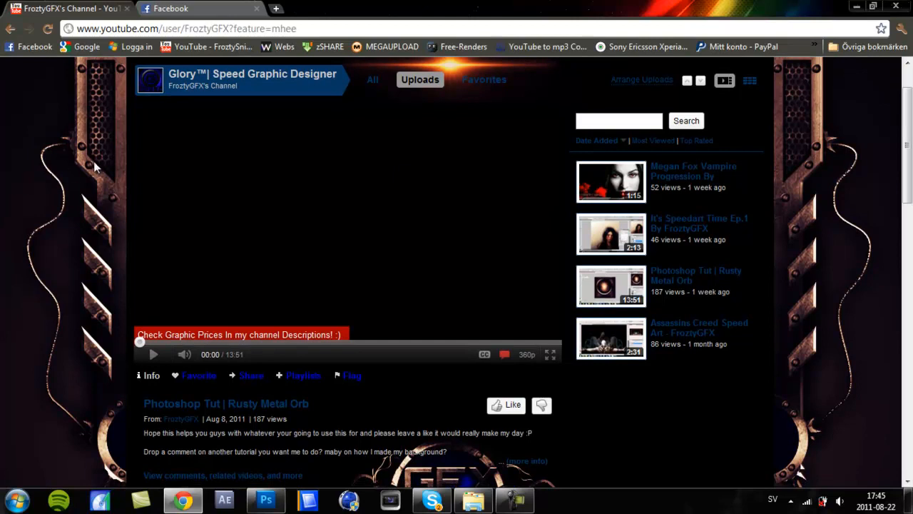
pyautogui.scroll(-3, 74, 198)
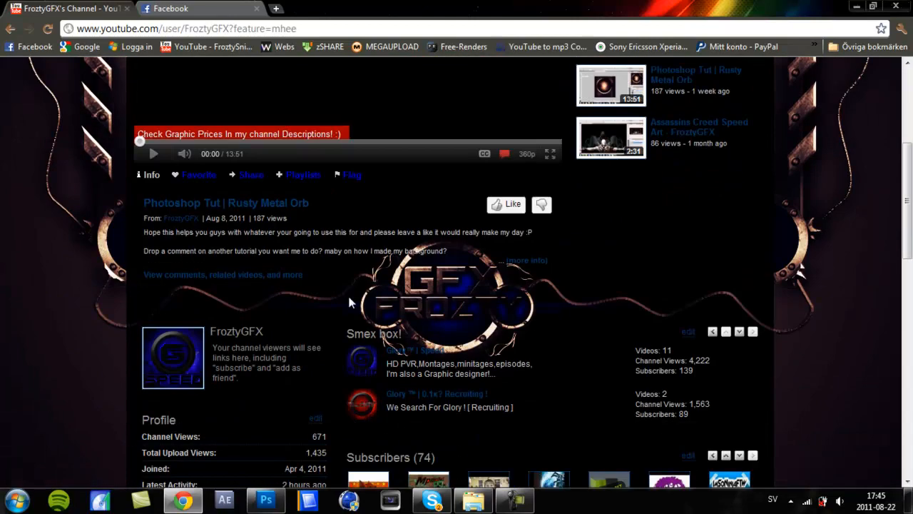
pyautogui.scroll(3, 69, 281)
pyautogui.scroll(2, 86, 267)
pyautogui.scroll(-2, 114, 269)
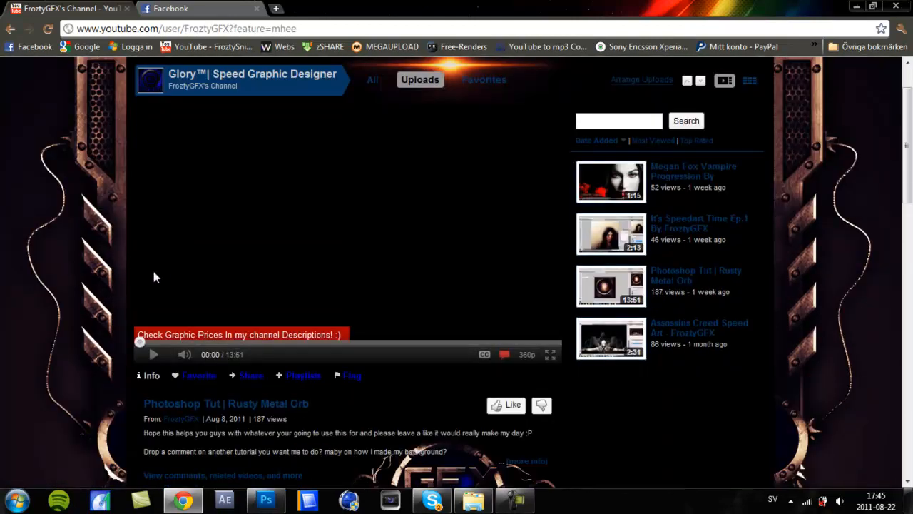
pyautogui.scroll(-1, 845, 364)
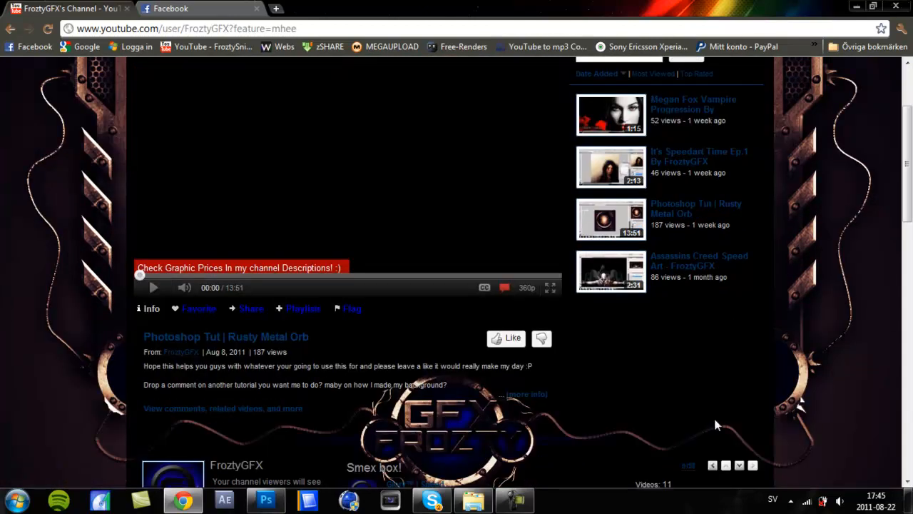
# - Switch to Photoshop and examine the rusty metal orb in tut.psd up close and from afar
pyautogui.click(266, 499)
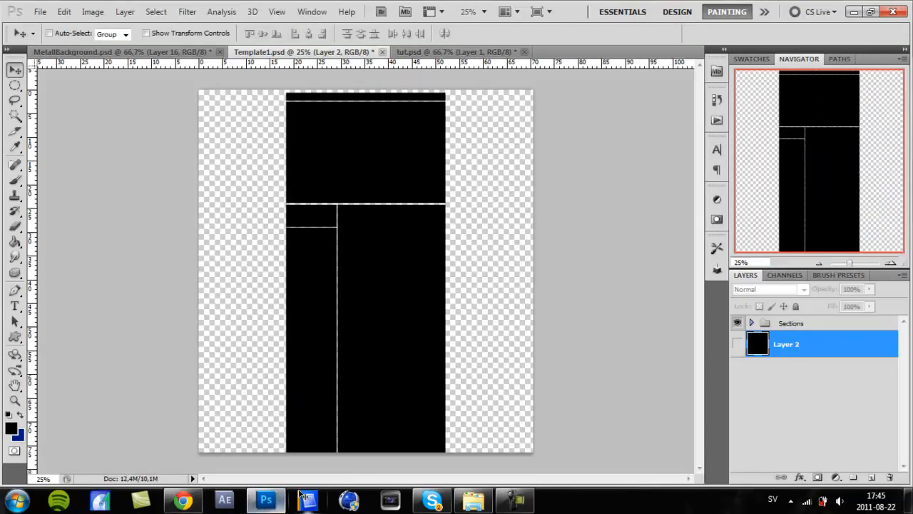
pyautogui.click(447, 53)
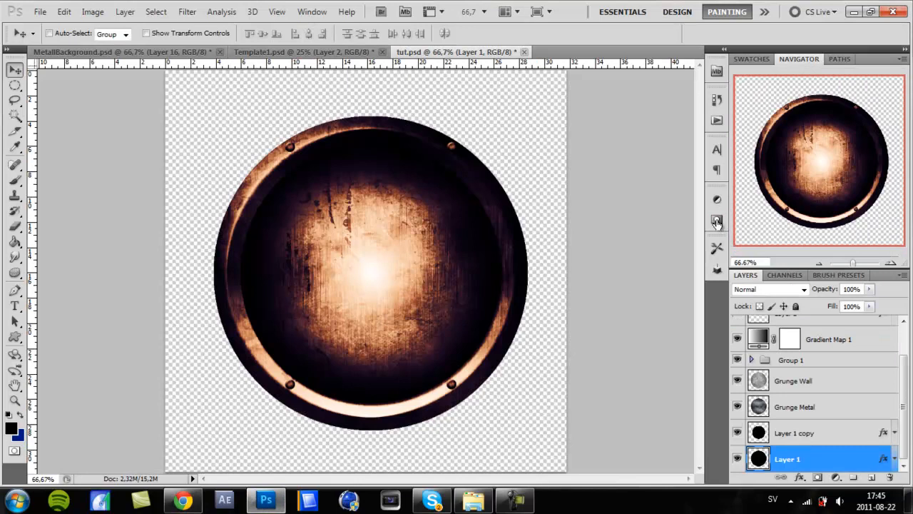
pyautogui.hotkey('ctrl', '-')
pyautogui.hotkey('ctrl', '-')
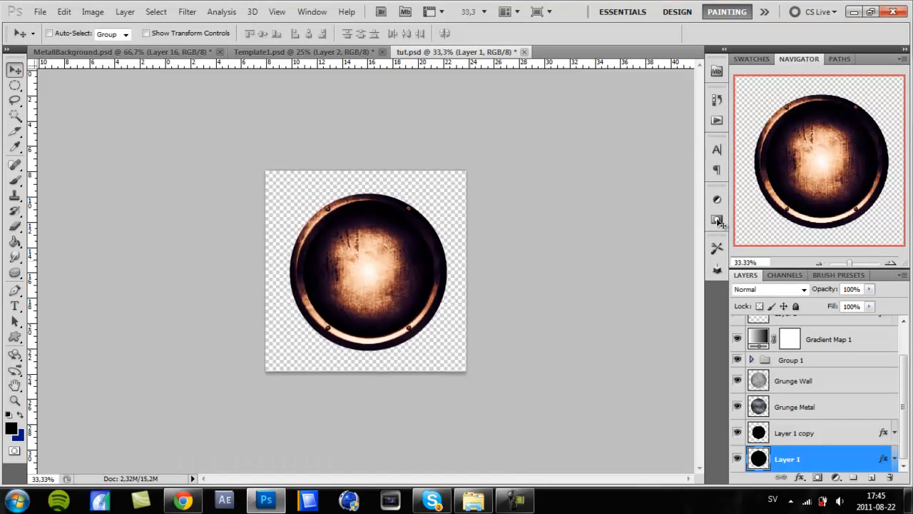
pyautogui.hotkey('ctrl', '+')
pyautogui.hotkey('ctrl', '+')
pyautogui.hotkey('ctrl', '+')
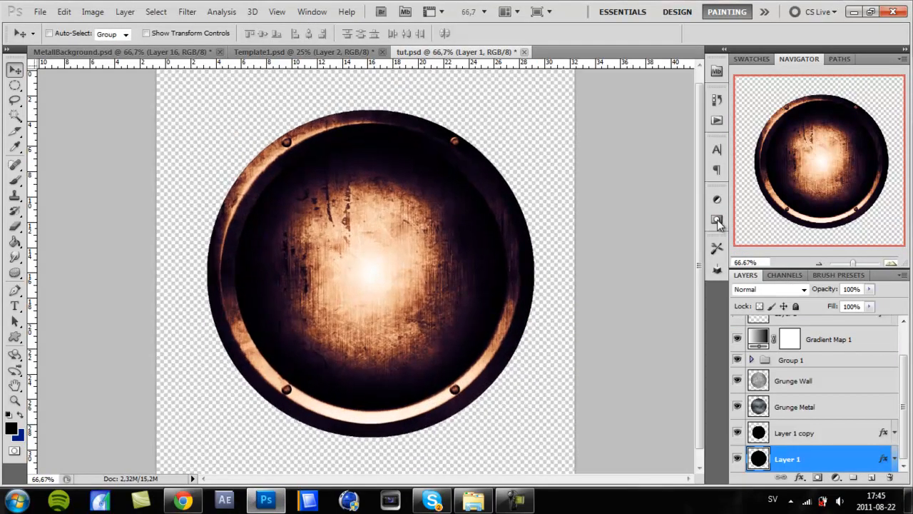
pyautogui.hotkey('ctrl', '-')
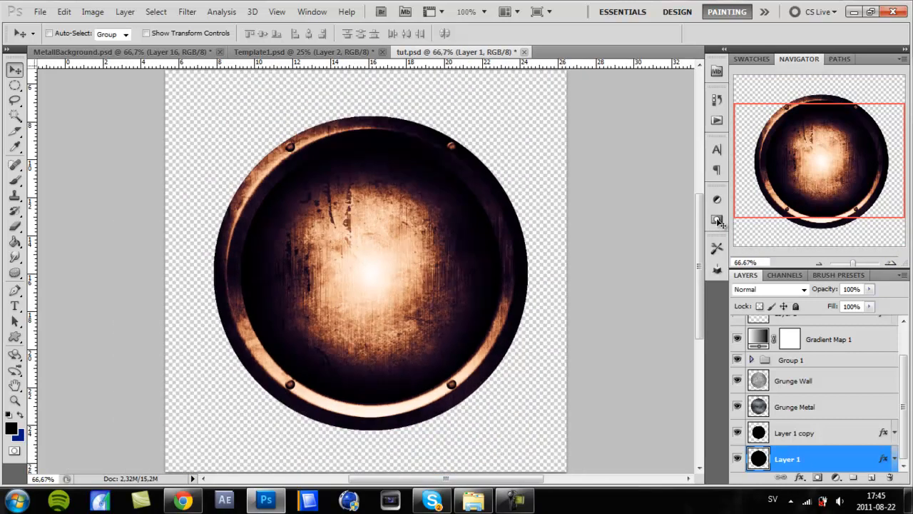
# - In Template1.psd, add a Gradient Map adjustment above the Sections group using the Violet, Orange preset, without reversing it
pyautogui.hotkey('ctrl', 'shift', 'Tab')
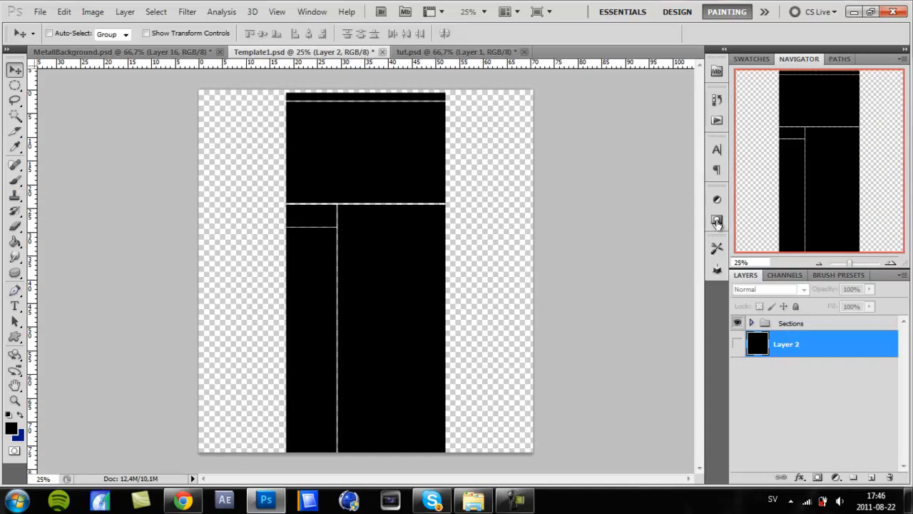
pyautogui.hotkey('alt', ']')
pyautogui.click(717, 199)
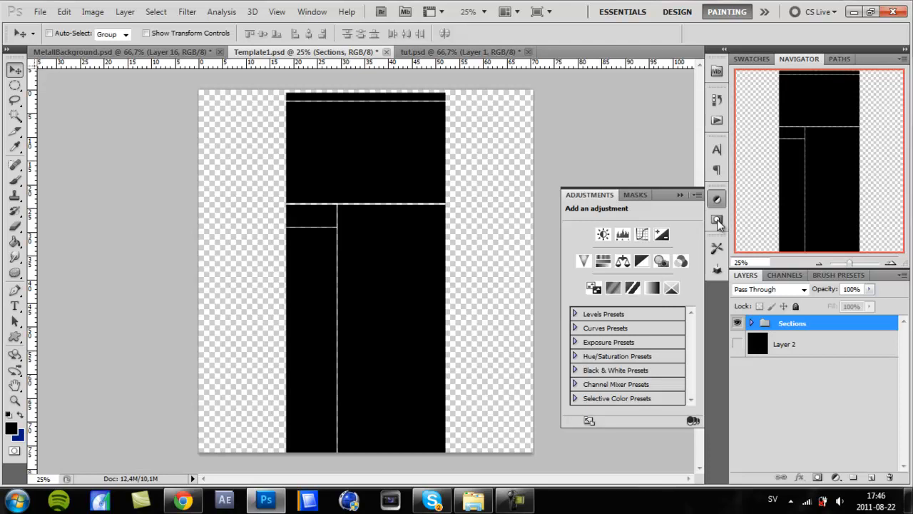
pyautogui.click(717, 200)
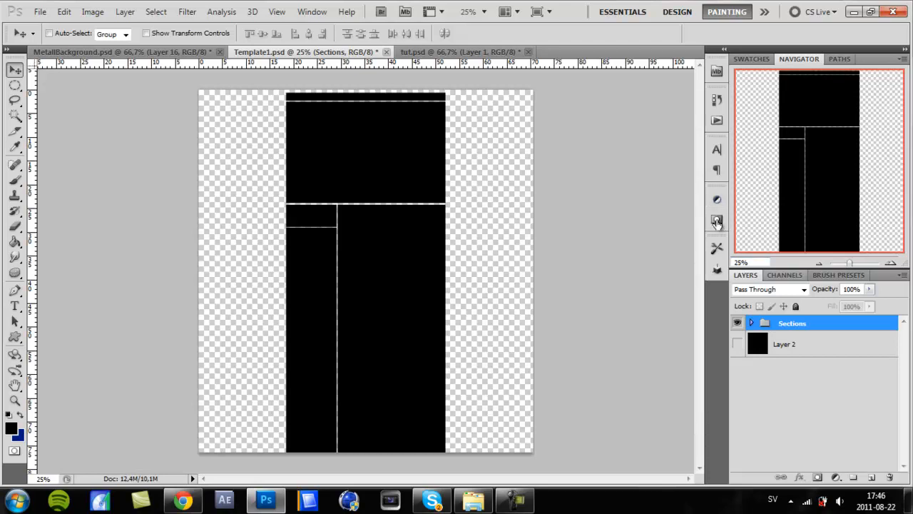
pyautogui.click(717, 199)
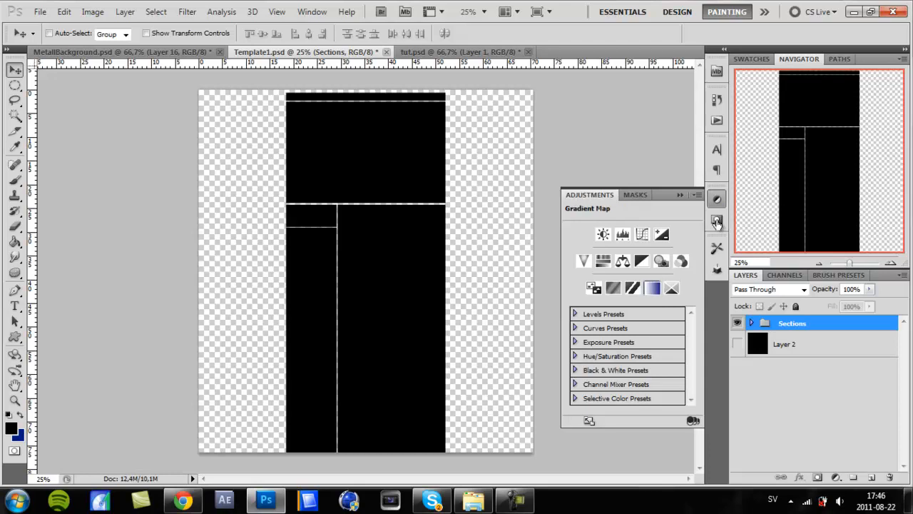
pyautogui.click(652, 288)
pyautogui.click(627, 236)
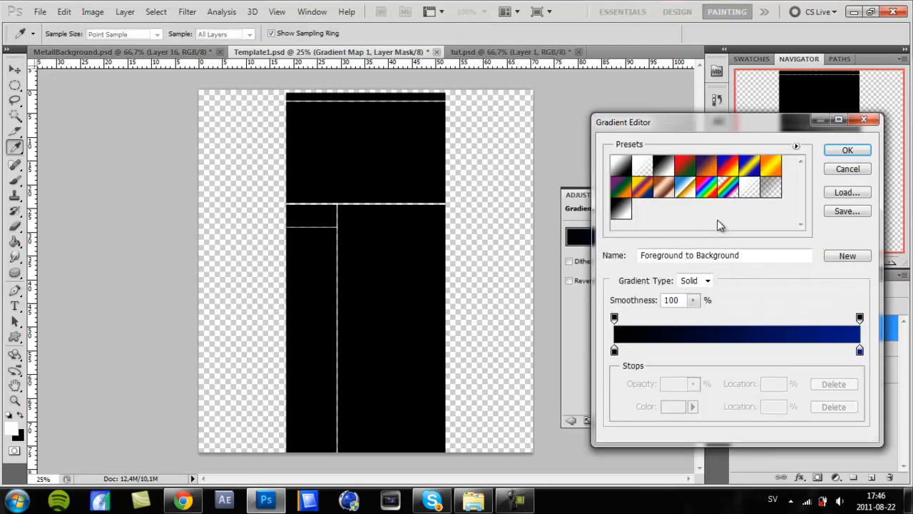
pyautogui.click(706, 166)
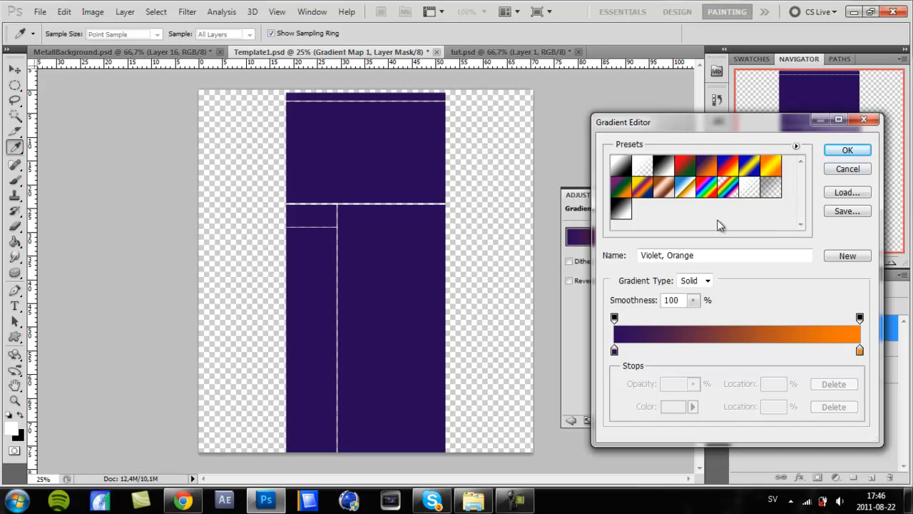
pyautogui.press('Return')
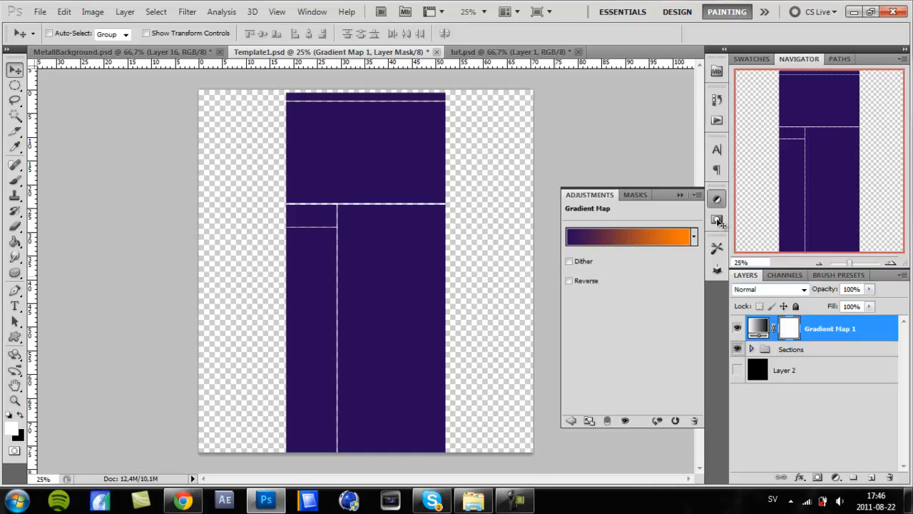
pyautogui.press('space')
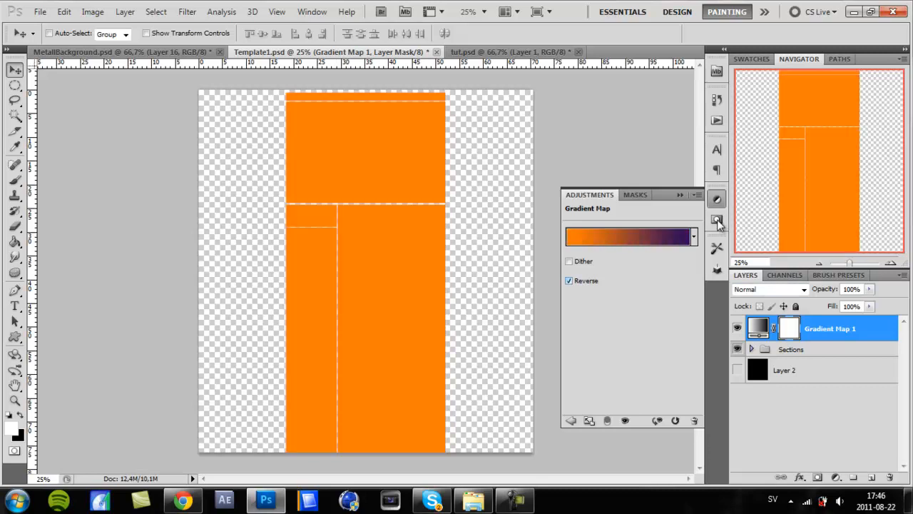
pyautogui.press('space')
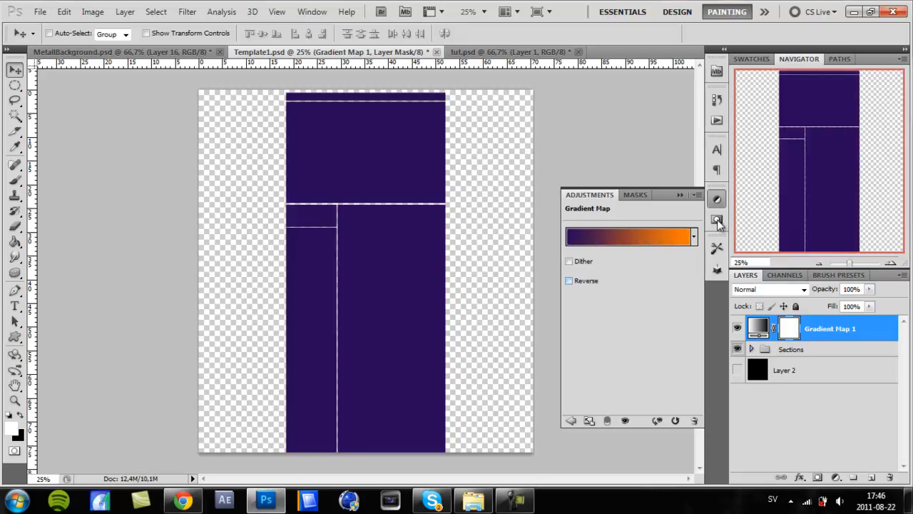
# - Set the Gradient Map layer's blend mode to Overlay
pyautogui.click(784, 289)
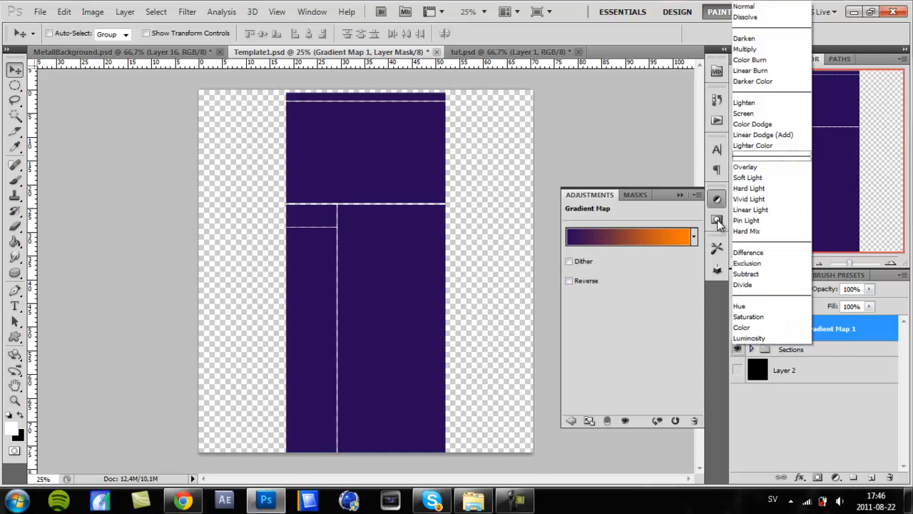
pyautogui.click(771, 167)
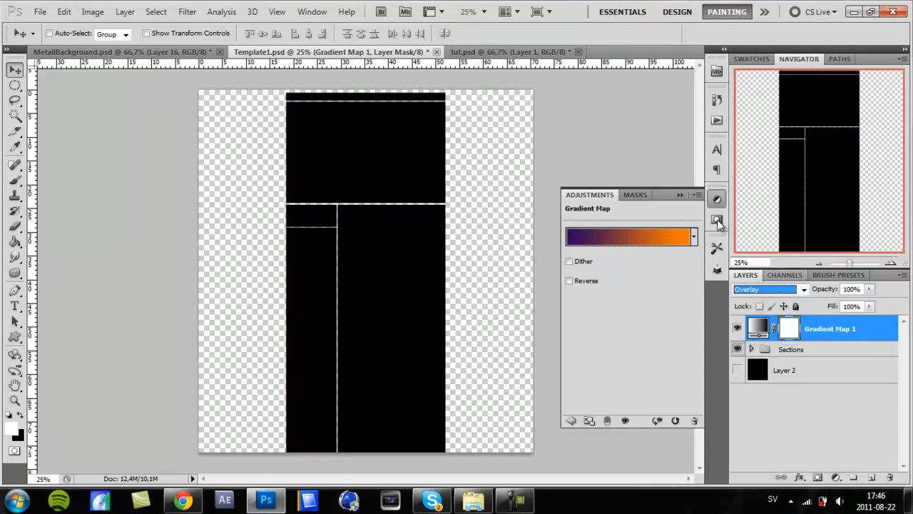
pyautogui.click(804, 289)
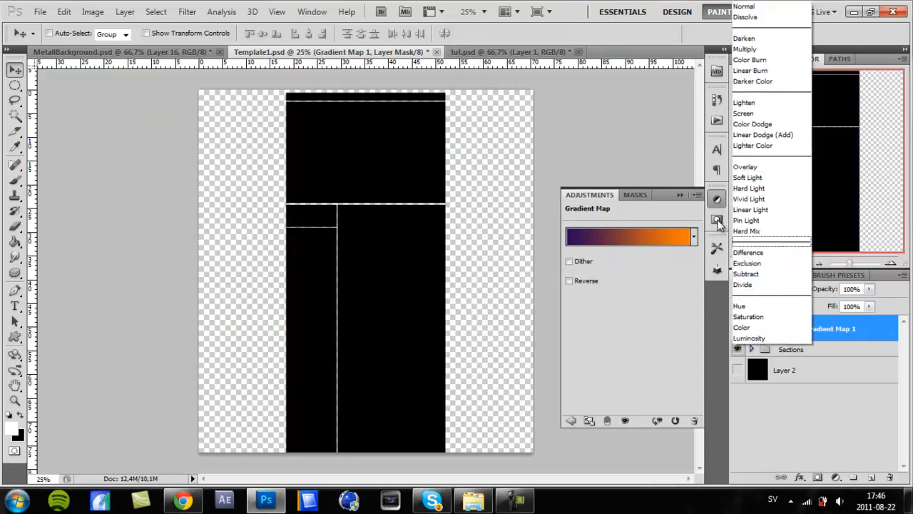
pyautogui.click(770, 167)
pyautogui.click(758, 328)
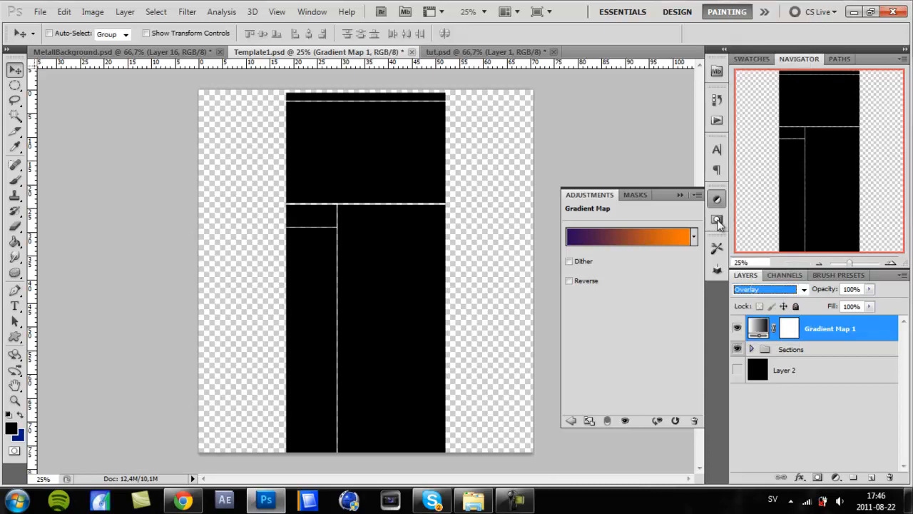
# - Try other blend modes on the Gradient Map layer, including Color Dodge, and restore Overlay
pyautogui.click(891, 263)
pyautogui.click(891, 263)
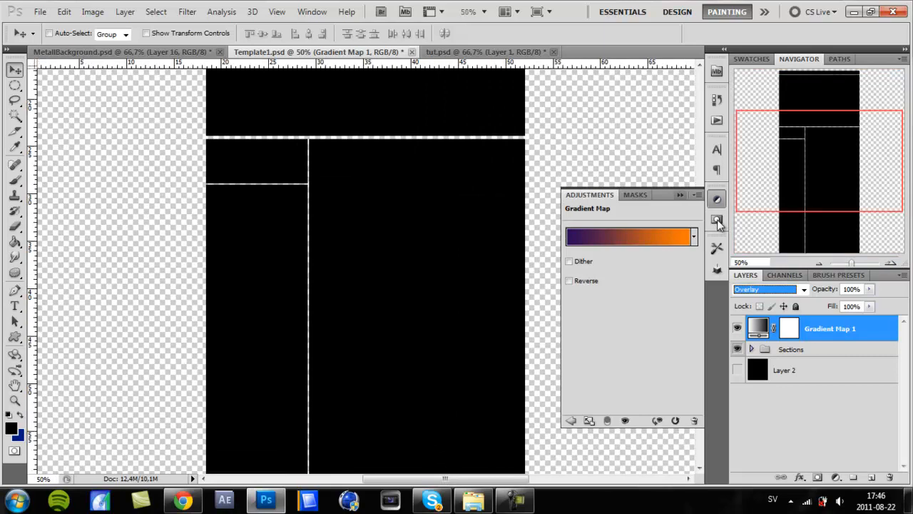
pyautogui.click(717, 199)
pyautogui.moveTo(700, 260); pyautogui.dragTo(700, 220)
pyautogui.press('Up')
pyautogui.press('Up')
pyautogui.press('Up')
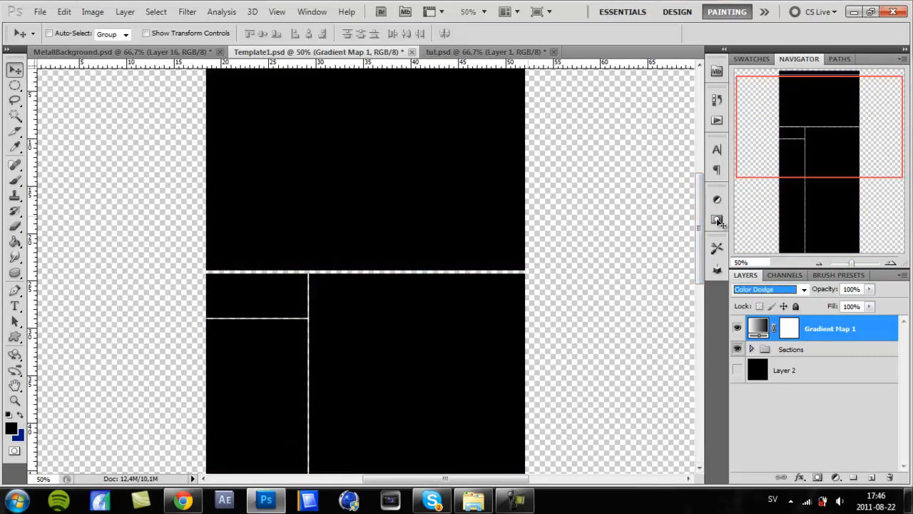
pyautogui.press('Down')
pyautogui.press('Down')
pyautogui.press('Down')
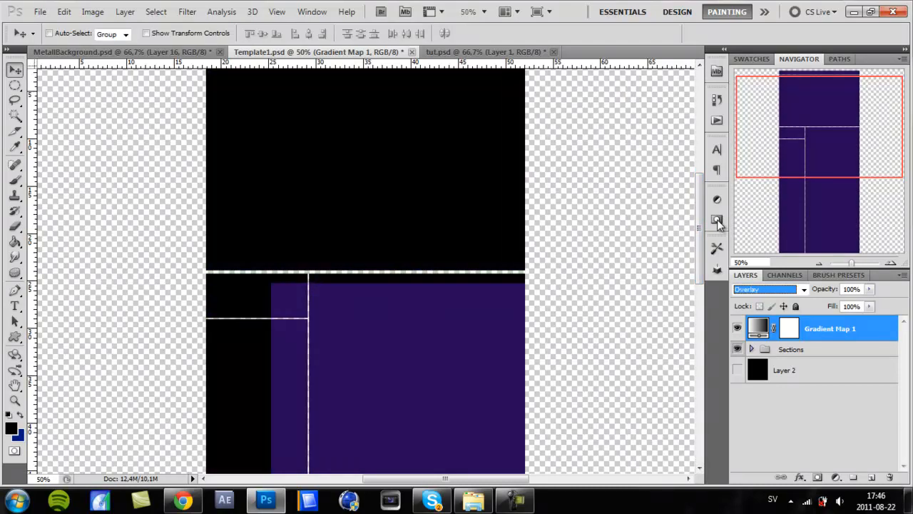
pyautogui.hotkey('ctrl', 'alt', 'z')
pyautogui.hotkey('ctrl', 'alt', 'z')
pyautogui.hotkey('ctrl', 'alt', 'z')
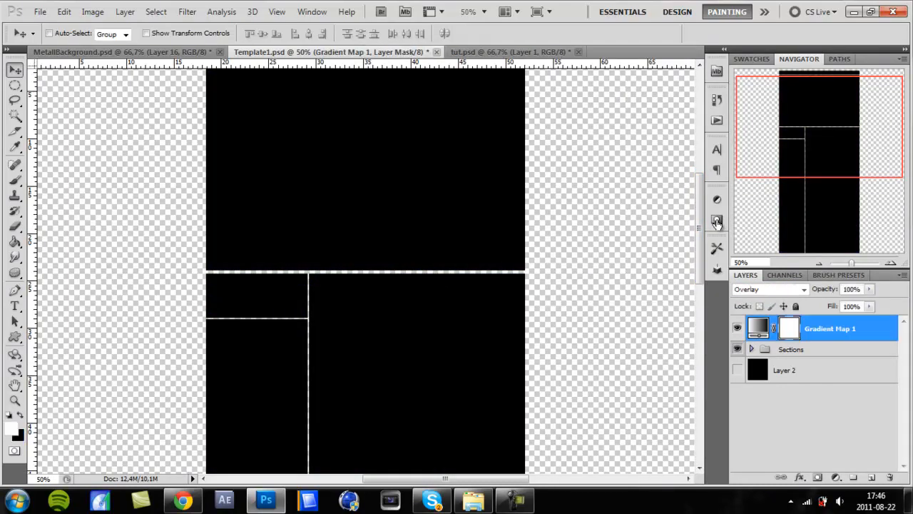
# - Add a new empty layer between the Sections group and Layer 2, and check what the group contains
pyautogui.hotkey('ctrl', 'shift', 'alt', 'n')
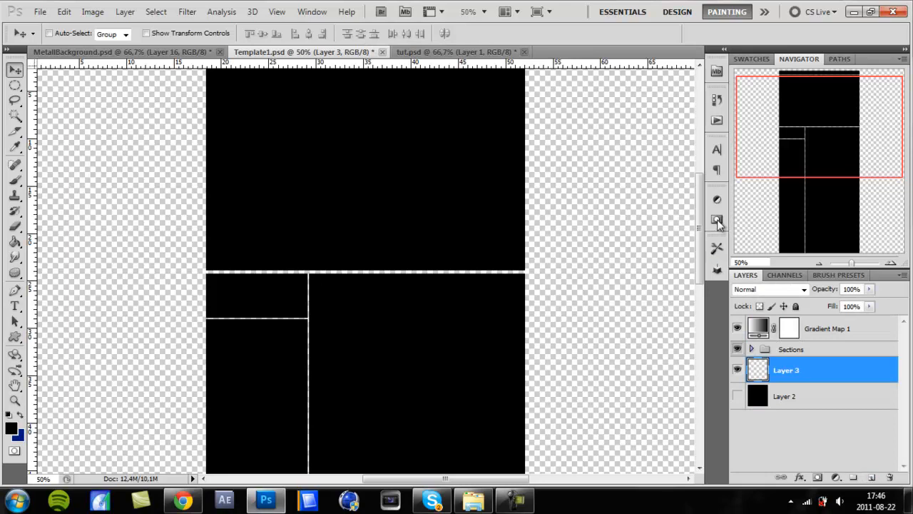
pyautogui.scroll(2, 717, 223)
pyautogui.scroll(-1, 718, 223)
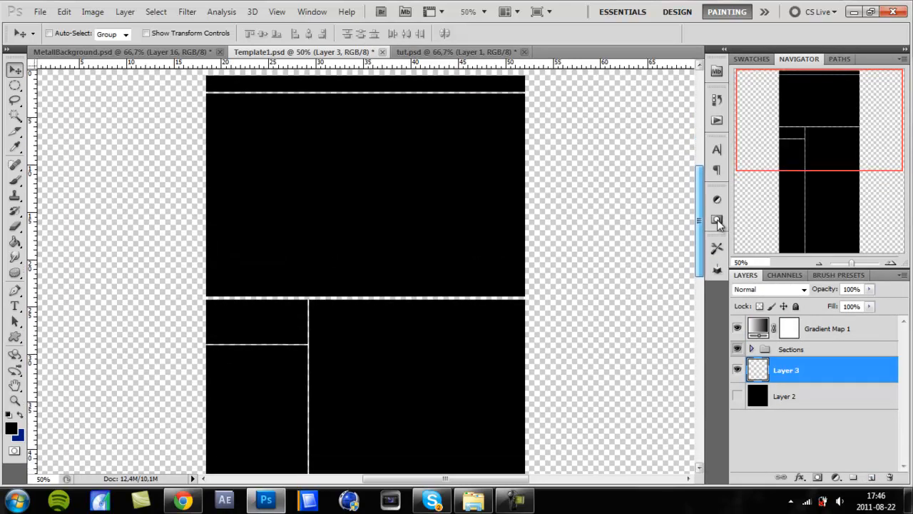
pyautogui.click(751, 348)
pyautogui.click(751, 349)
pyautogui.click(751, 349)
pyautogui.click(751, 348)
pyautogui.click(751, 349)
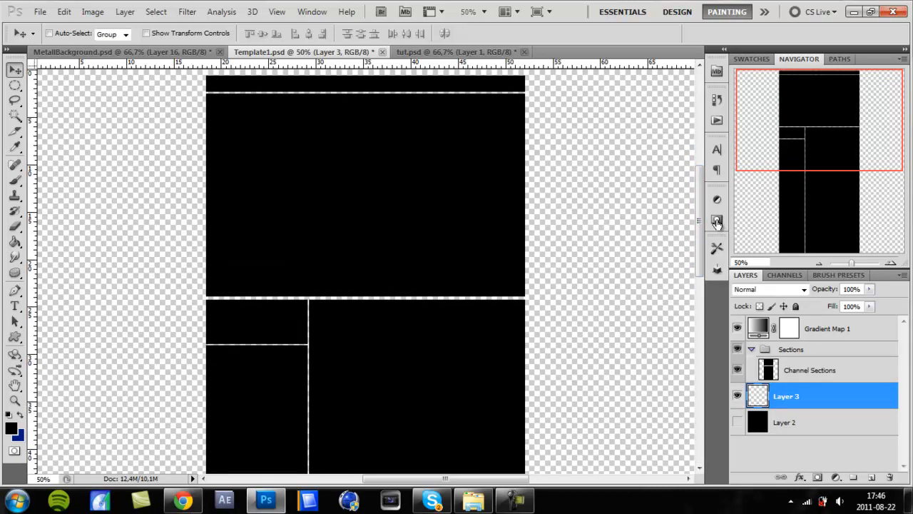
pyautogui.click(751, 349)
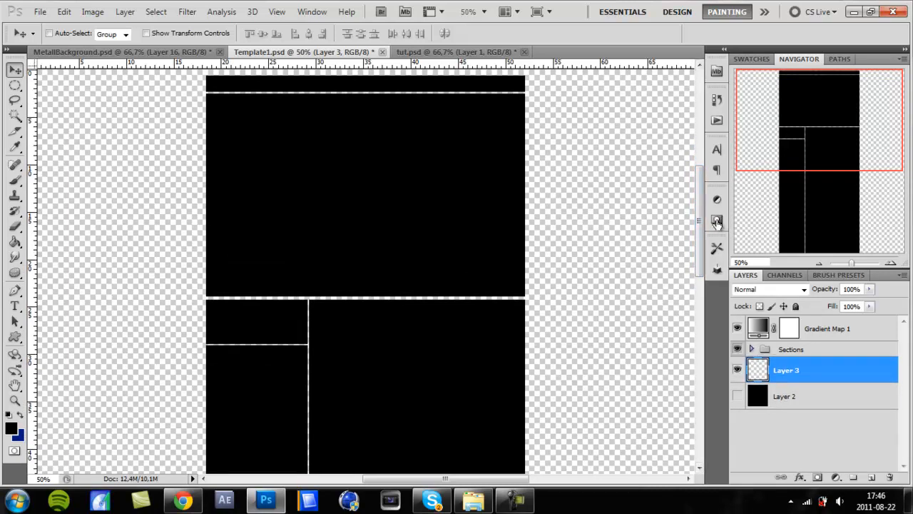
# - Begin a Pen tool path just outside the top black section's right edge, starting above the canvas, angling inward and running straight down
pyautogui.press('p')
pyautogui.rightClick(15, 290)
pyautogui.click(70, 289)
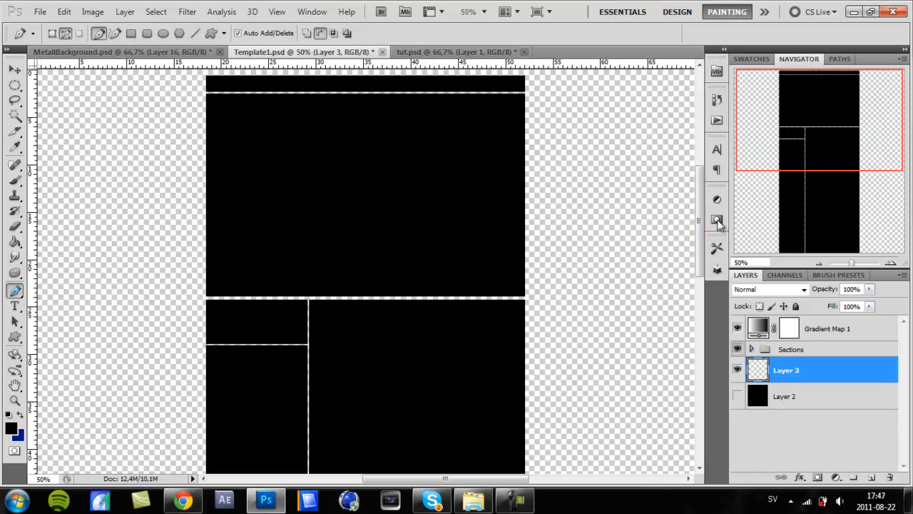
pyautogui.scroll(1, 365, 271)
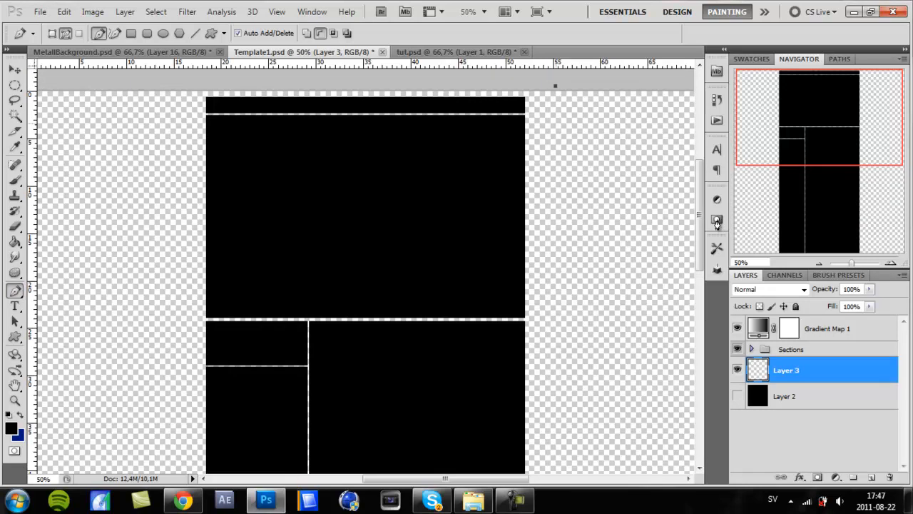
pyautogui.click(554, 140)
pyautogui.hotkey('ctrl', 'z')
pyautogui.click(555, 123)
pyautogui.click(541, 188)
pyautogui.click(541, 228)
pyautogui.click(540, 276)
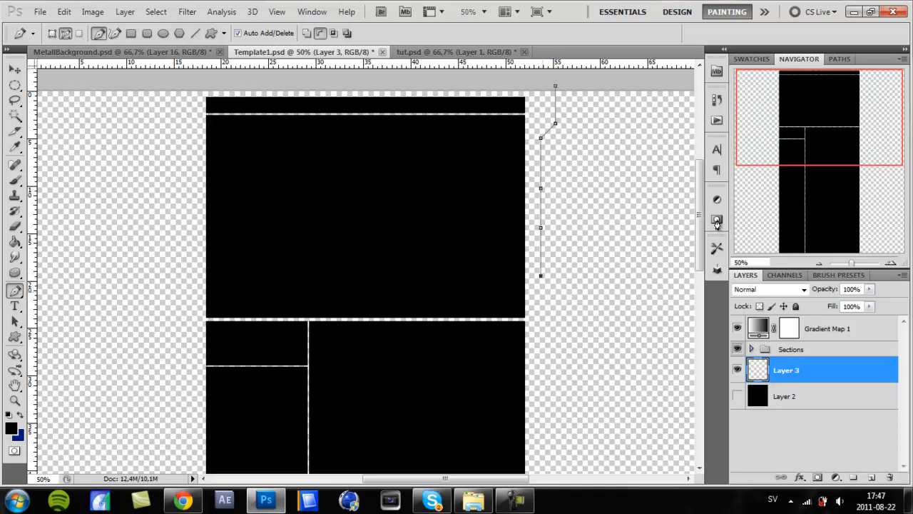
# - Angle the path diagonally inward near the top section's lower right corner and extend it a short way horizontally inside the black area
pyautogui.click(541, 298)
pyautogui.click(527, 311)
pyautogui.hotkey('ctrl', 'alt', 'z')
pyautogui.hotkey('ctrl', 'alt', 'z')
pyautogui.click(522, 307)
pyautogui.click(507, 307)
pyautogui.click(506, 277)
pyautogui.click(506, 223)
pyautogui.click(506, 182)
pyautogui.click(507, 152)
pyautogui.click(506, 80)
pyautogui.hotkey('ctrl', 'alt', 'z')
pyautogui.hotkey('ctrl', 'alt', 'z')
pyautogui.hotkey('ctrl', 'alt', 'z')
pyautogui.hotkey('ctrl', 'alt', 'z')
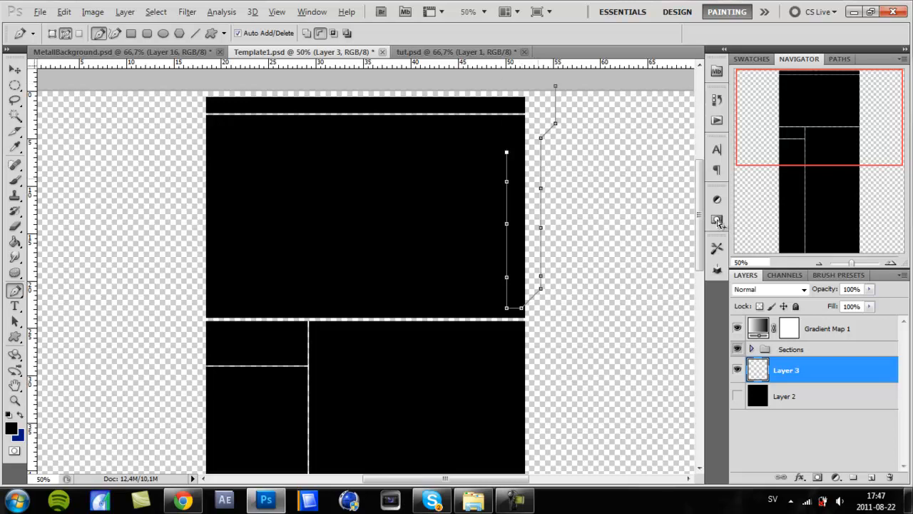
# - Undo back to the path's lower diagonal, extend it to the section's bottom edge, and close the path by running straight up above the canvas
pyautogui.hotkey('ctrl', 'alt', 'z')
pyautogui.hotkey('ctrl', 'alt', 'z')
pyautogui.hotkey('ctrl', 'alt', 'z')
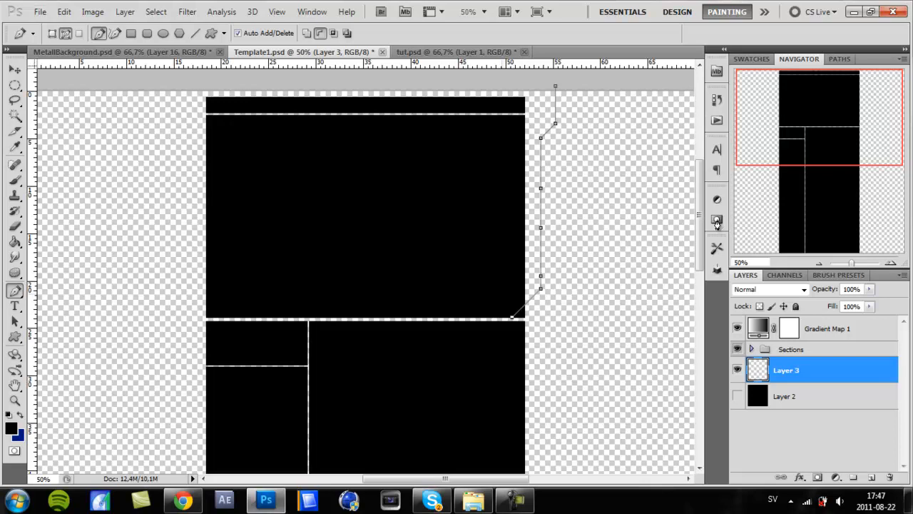
pyautogui.hotkey('ctrl', 'shift', 'z')
pyautogui.hotkey('ctrl', 'shift', 'z')
pyautogui.hotkey('ctrl', 'shift', 'z')
pyautogui.hotkey('ctrl', 'shift', 'z')
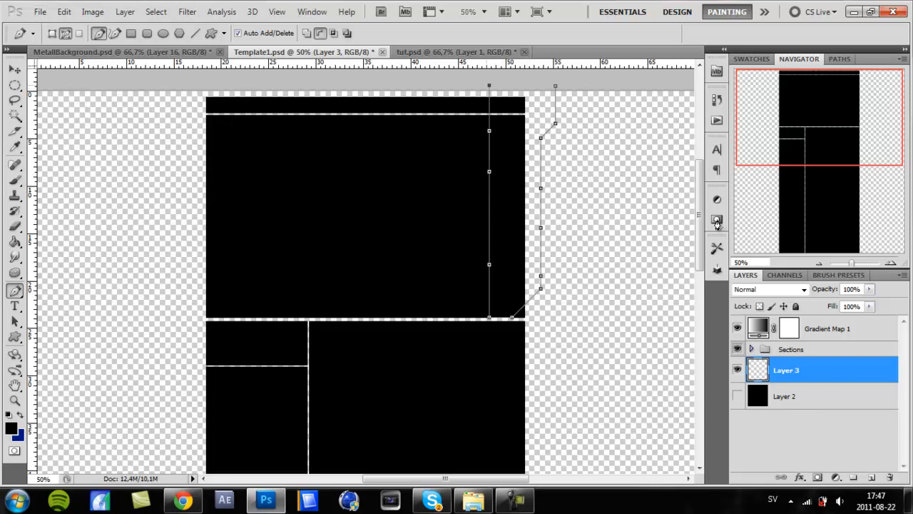
pyautogui.hotkey('ctrl', 'shift', 'z')
pyautogui.hotkey('ctrl', 'shift', 'z')
# - Make a selection from the closed path and invert it so only the side shape is selected
pyautogui.rightClick(537, 144)
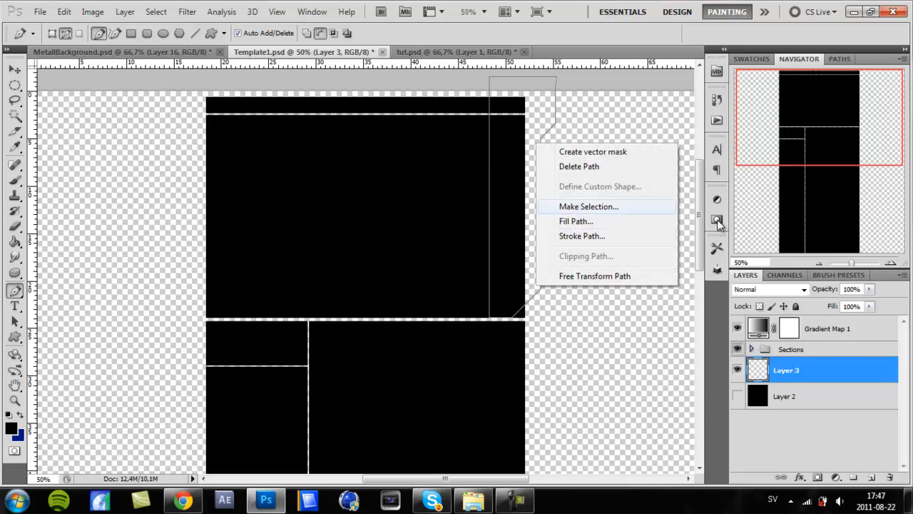
pyautogui.click(589, 206)
pyautogui.click(597, 149)
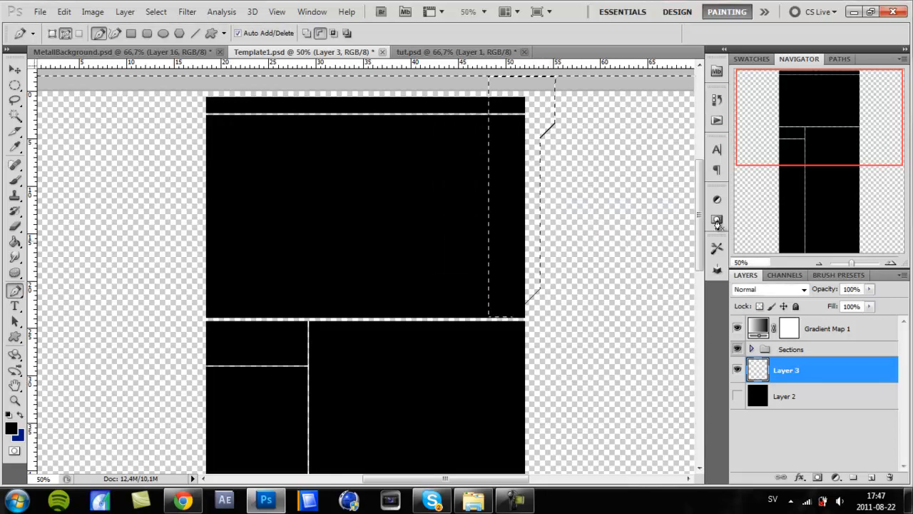
pyautogui.hotkey('ctrl', '-')
pyautogui.hotkey('ctrl', '-')
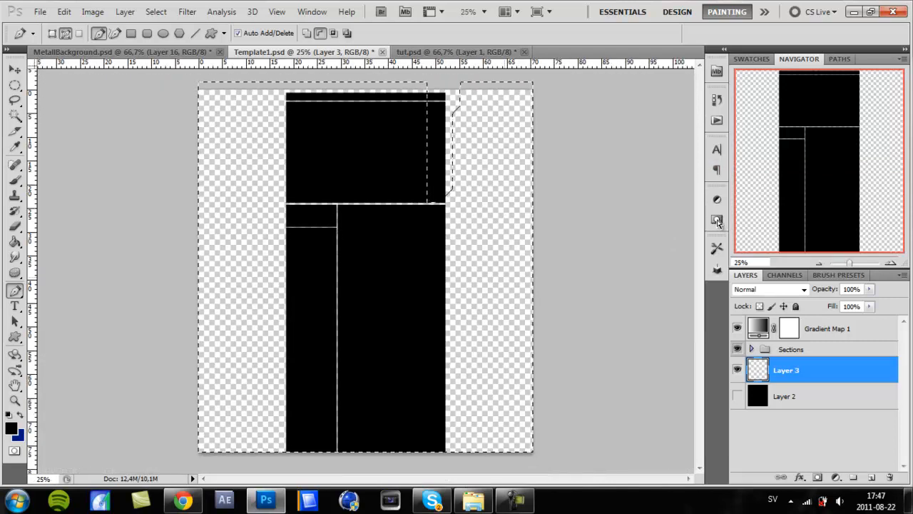
pyautogui.hotkey('ctrl', 'shift', 'i')
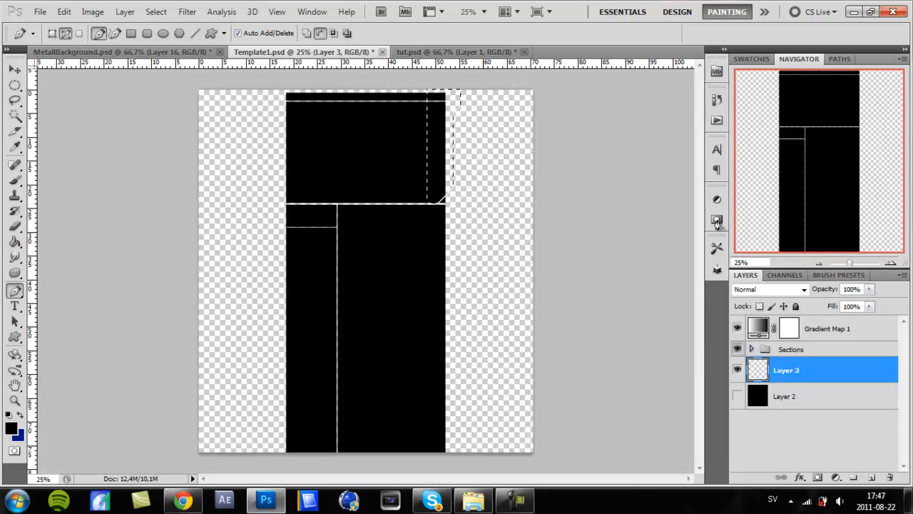
pyautogui.hotkey('ctrl', 'd')
# - Fill the selected side shape on Layer 3 with black (000000) in Normal mode at 100% opacity, and deselect it
pyautogui.hotkey('ctrl', '+')
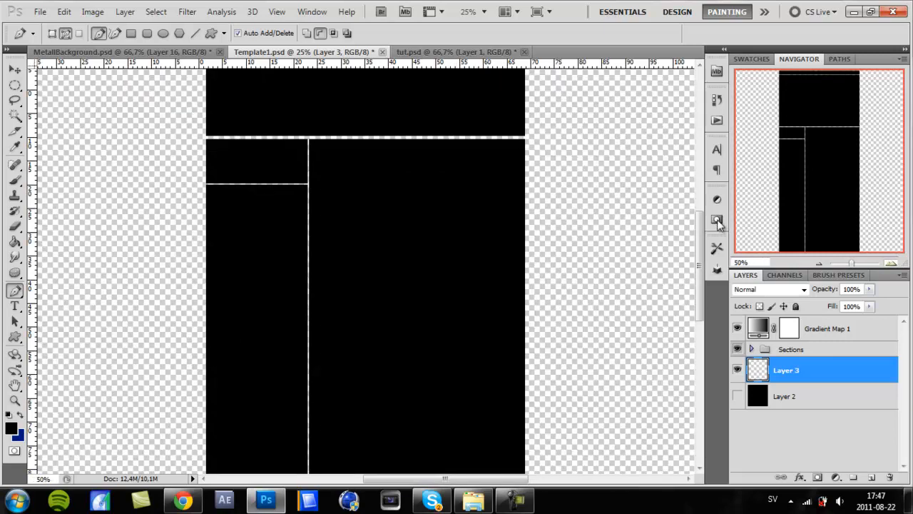
pyautogui.hotkey('ctrl', '+')
pyautogui.moveTo(428, 142); pyautogui.dragTo(330, 424)
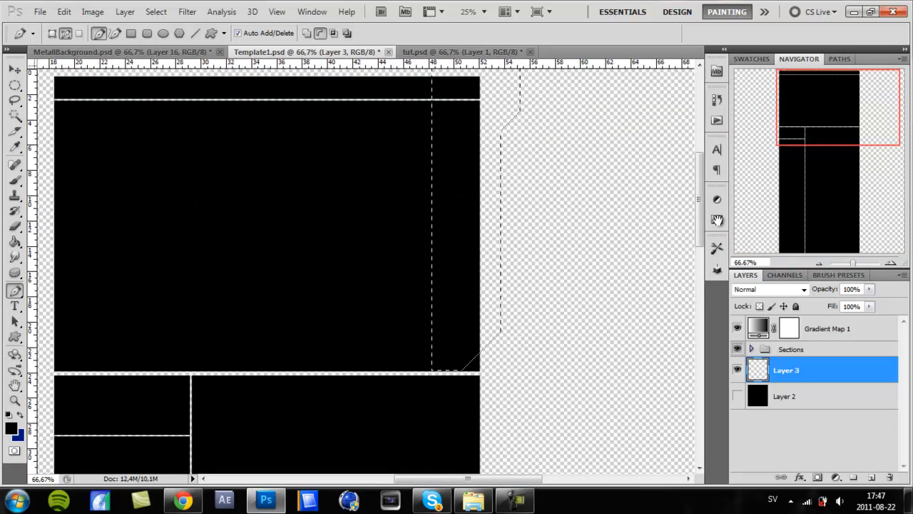
pyautogui.scroll(2, 716, 220)
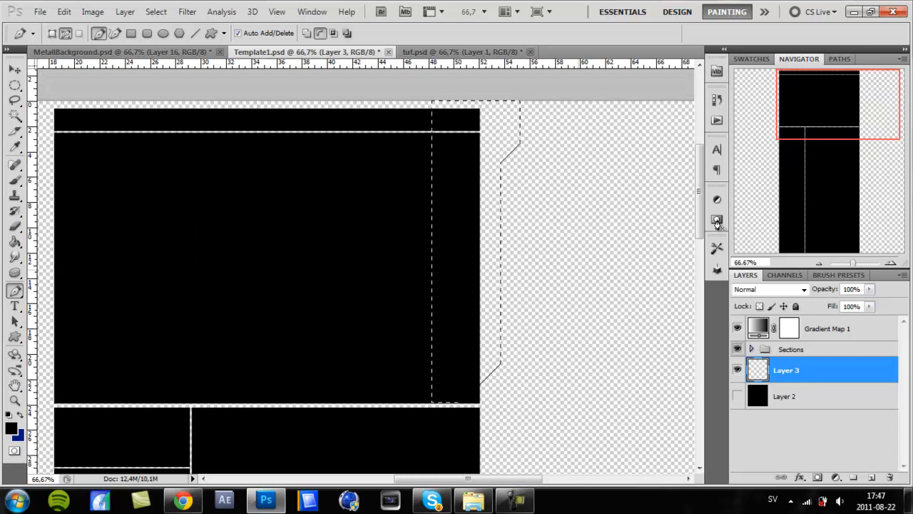
pyautogui.hotkey('shift', 'F5')
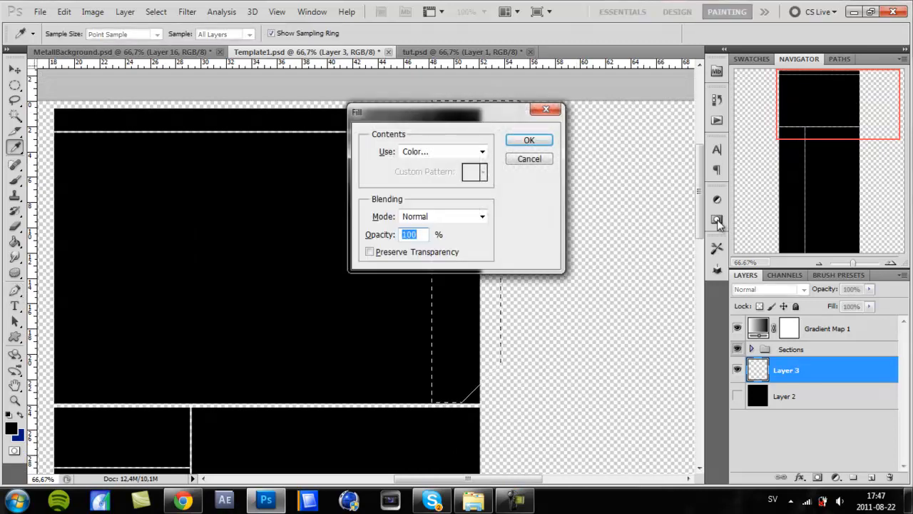
pyautogui.click(482, 151)
pyautogui.click(428, 182)
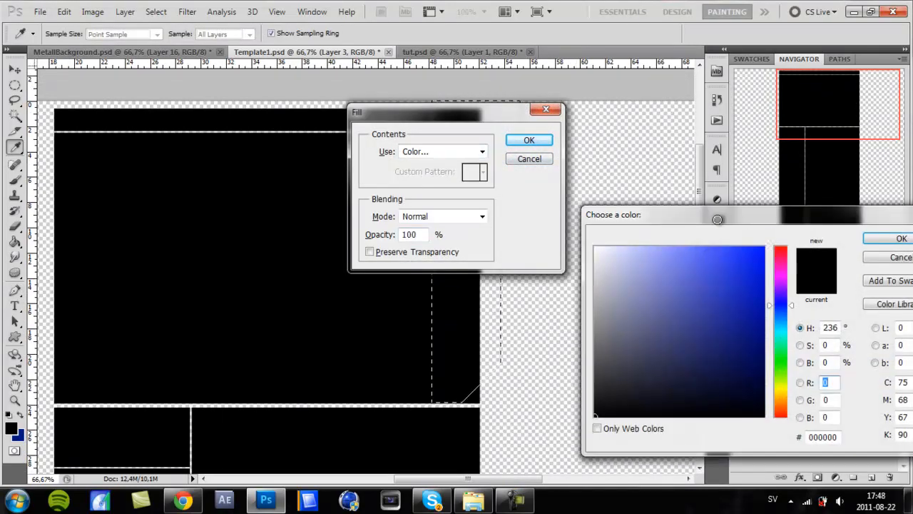
pyautogui.press('Return')
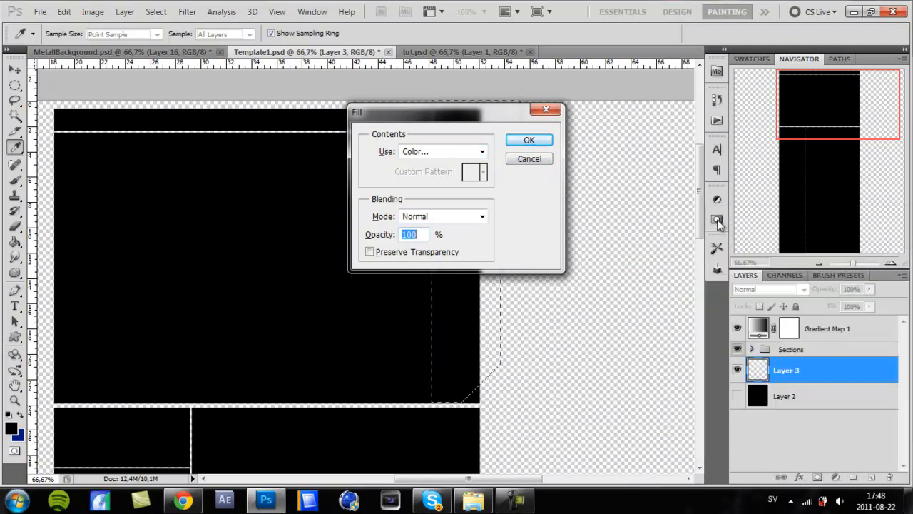
pyautogui.press('Return')
pyautogui.hotkey('ctrl', 'd')
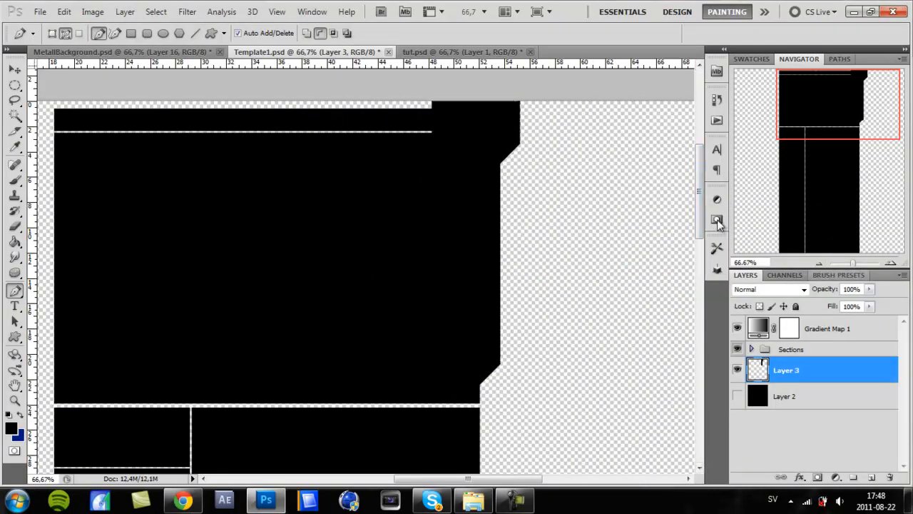
# - Add a Gradient Overlay to the side shape on Layer 3, running from black to grey b7b7b7
pyautogui.hotkey('ctrl', '-')
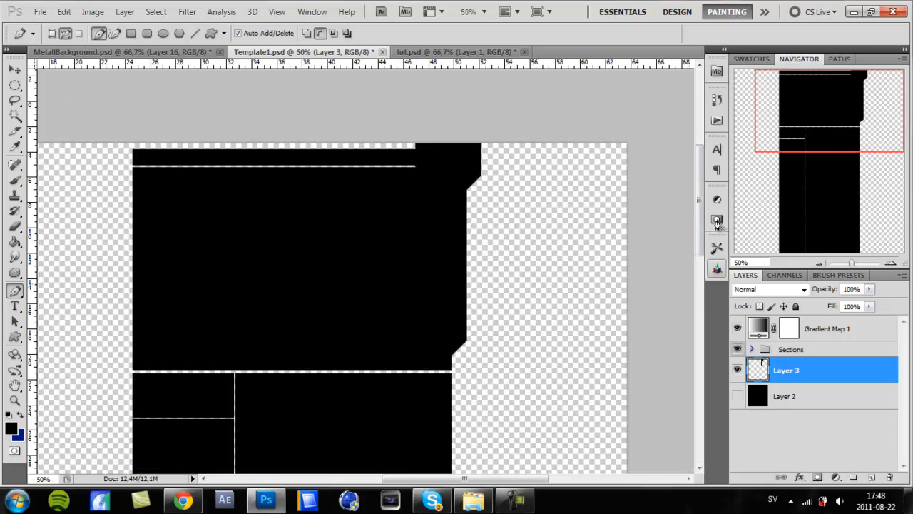
pyautogui.moveTo(465, 478); pyautogui.dragTo(453, 478)
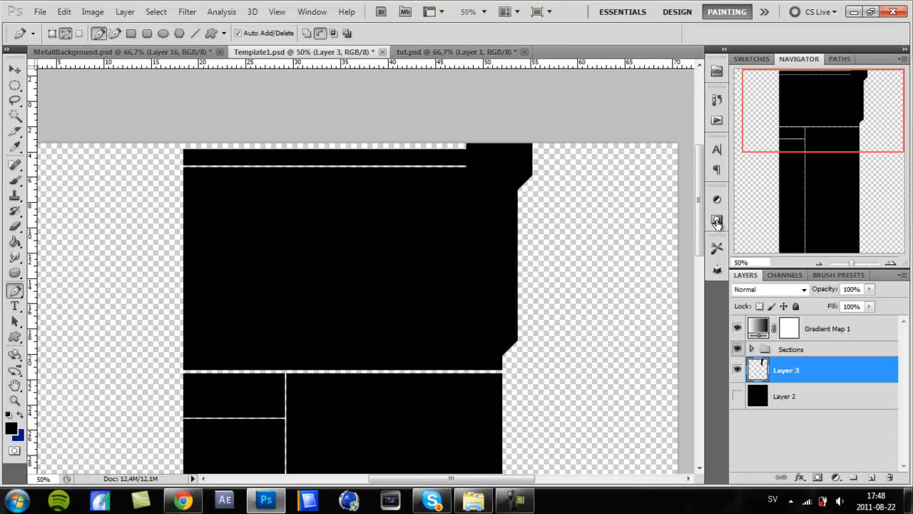
pyautogui.doubleClick(835, 370)
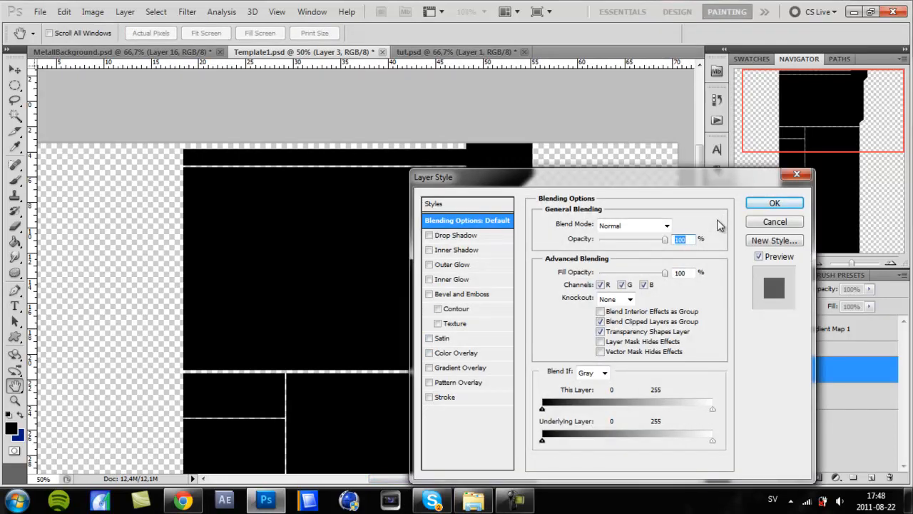
pyautogui.moveTo(499, 176); pyautogui.dragTo(686, 147)
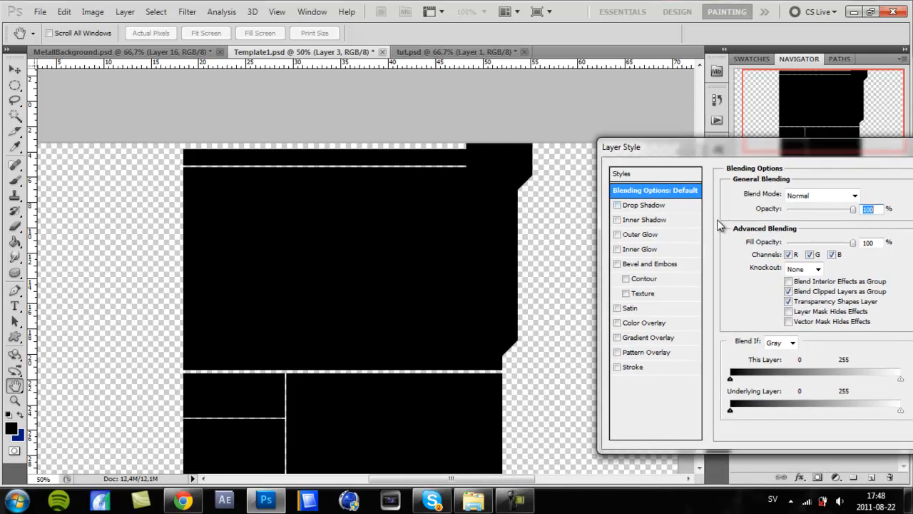
pyautogui.click(652, 263)
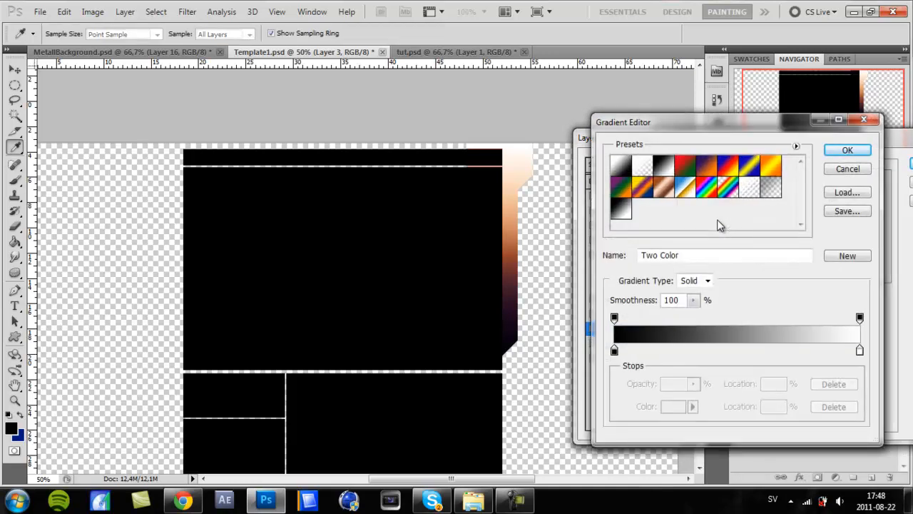
pyautogui.doubleClick(860, 350)
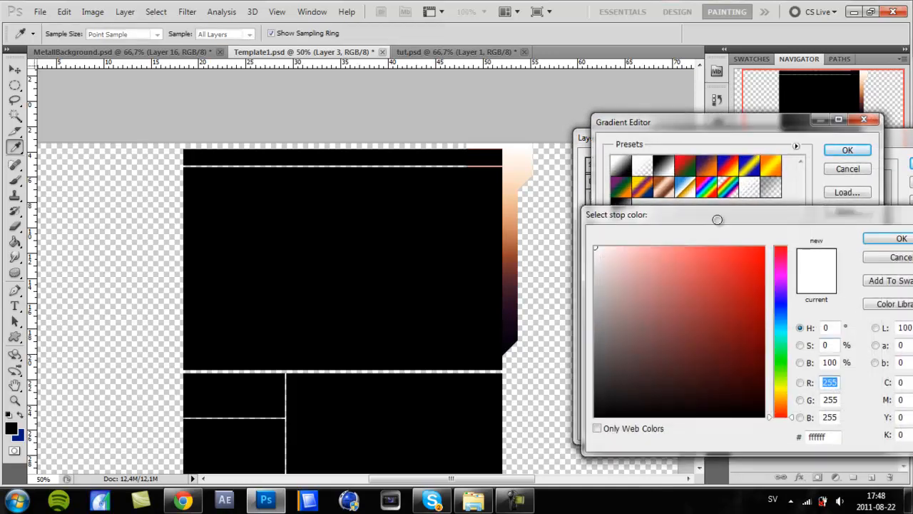
pyautogui.click(717, 219)
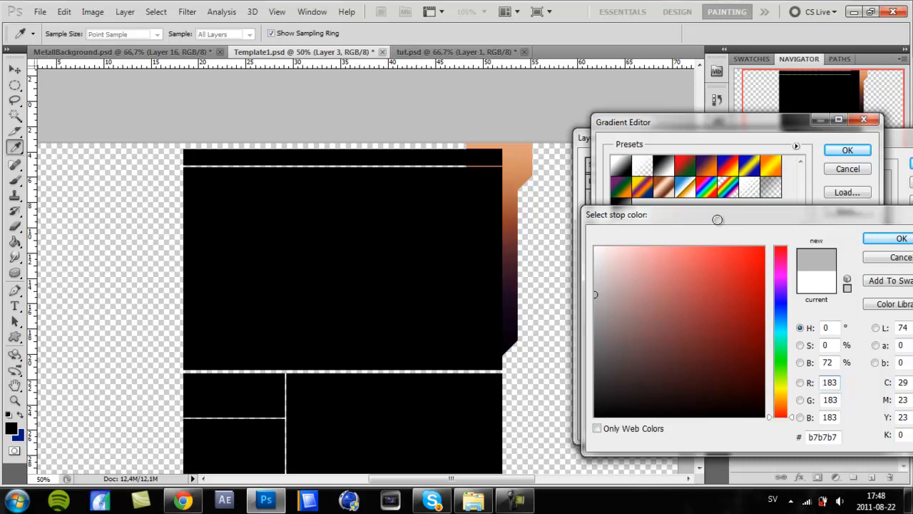
pyautogui.click(716, 219)
pyautogui.press('Return')
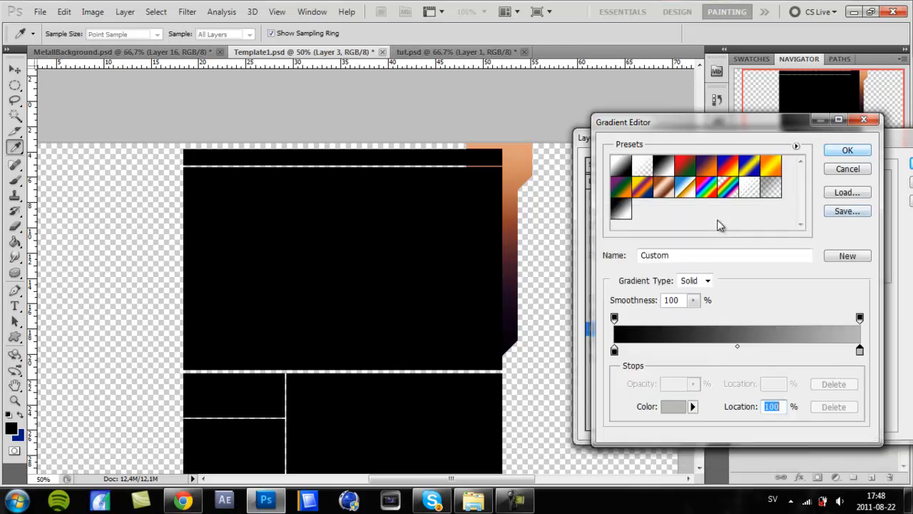
pyautogui.press('Return')
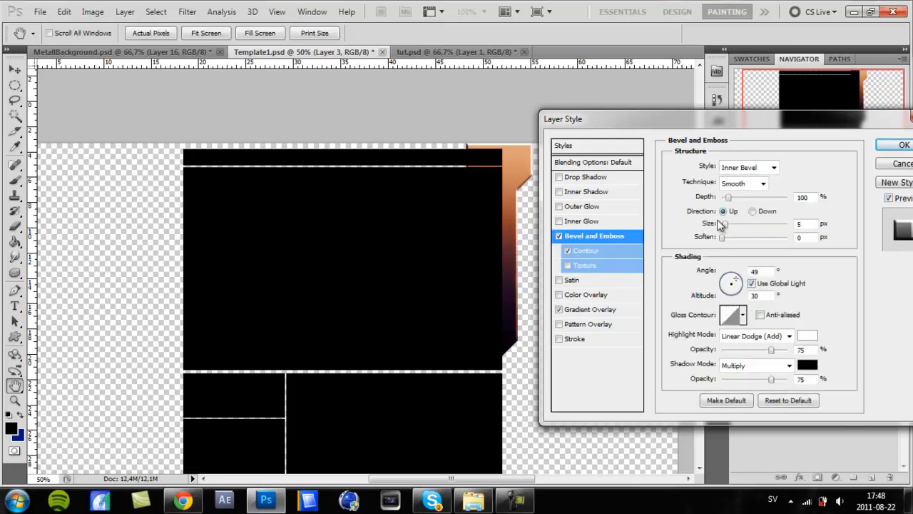
# - Set Layer 3's Inner Bevel to 1000% depth with the Chisel Soft technique and apply the layer style
pyautogui.moveTo(729, 198); pyautogui.dragTo(788, 198)
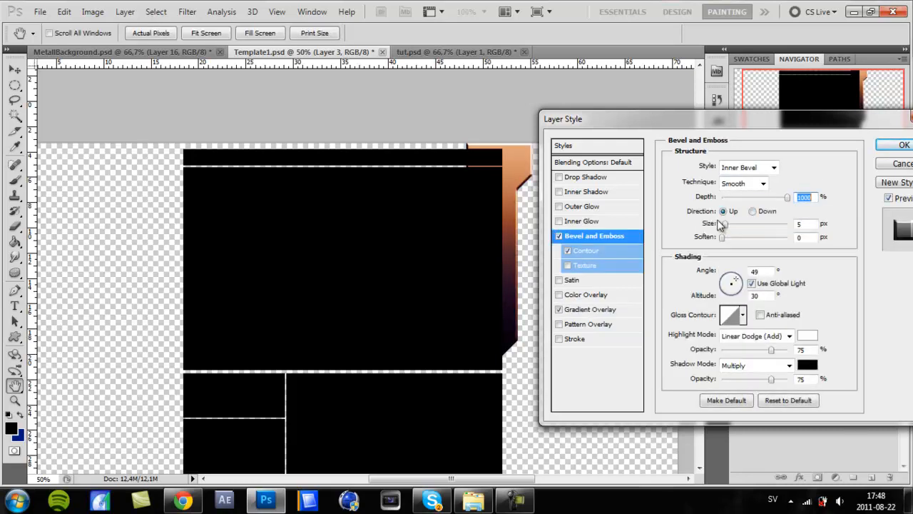
pyautogui.click(746, 184)
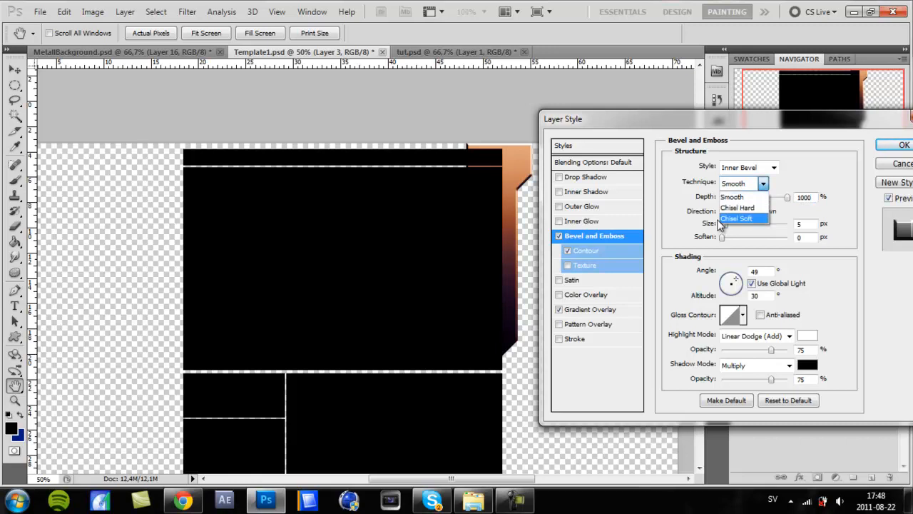
pyautogui.click(721, 219)
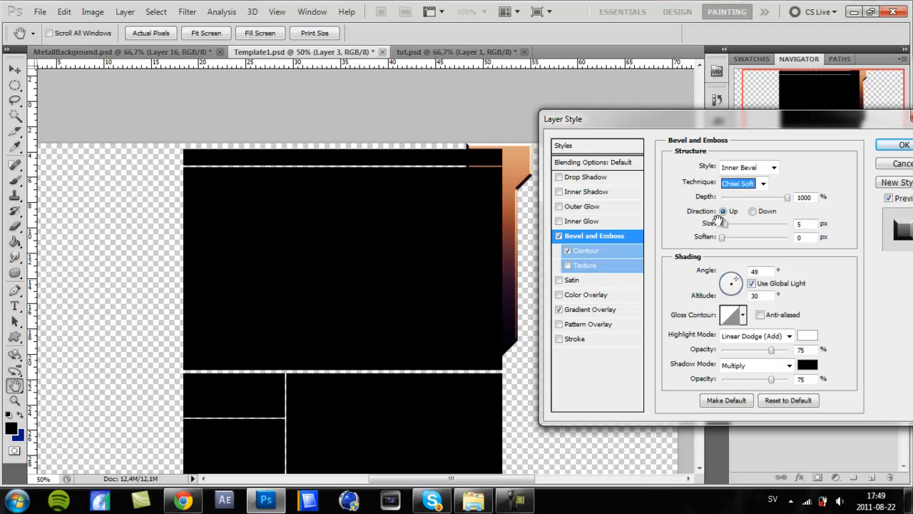
pyautogui.press('Return')
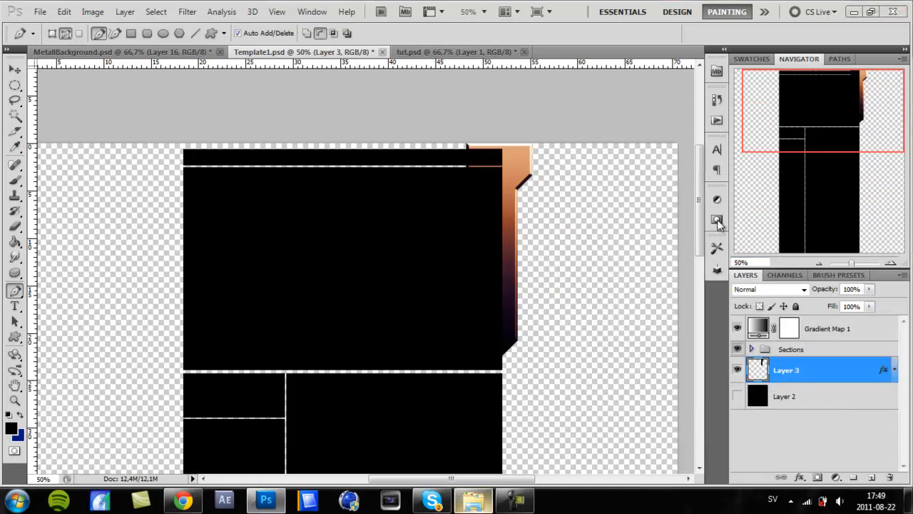
# - Switch to the file folder window and place the Grunge Wall texture image into the template above Layer 3
pyautogui.hotkey('alt', 'Tab')
pyautogui.moveTo(671, 64); pyautogui.dragTo(838, 26)
pyautogui.moveTo(762, 258); pyautogui.dragTo(456, 264)
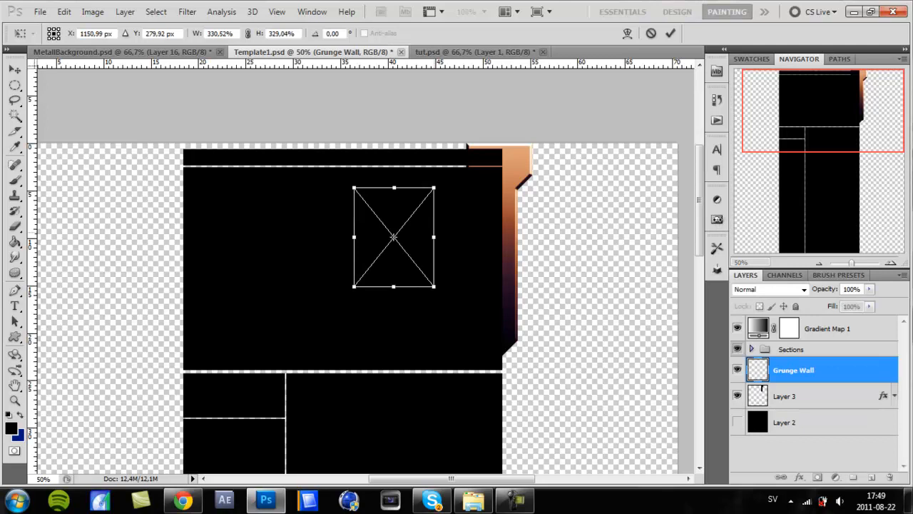
# - Enlarge the Grunge Wall image to about 816% by 813%, position it to cover the whole side shape, and commit the placement
pyautogui.moveTo(354, 286); pyautogui.dragTo(308, 343)
pyautogui.moveTo(433, 187); pyautogui.dragTo(461, 153)
pyautogui.moveTo(421, 214); pyautogui.dragTo(536, 196)
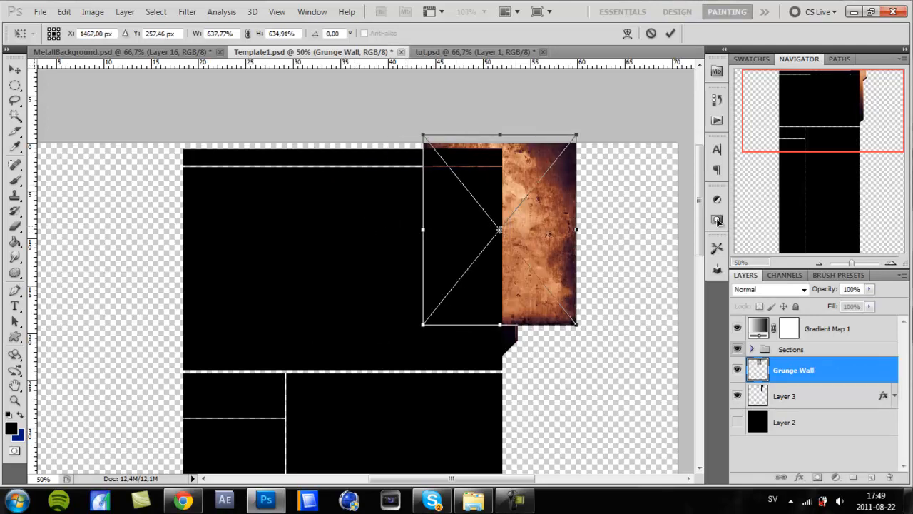
pyautogui.moveTo(423, 325); pyautogui.dragTo(379, 377)
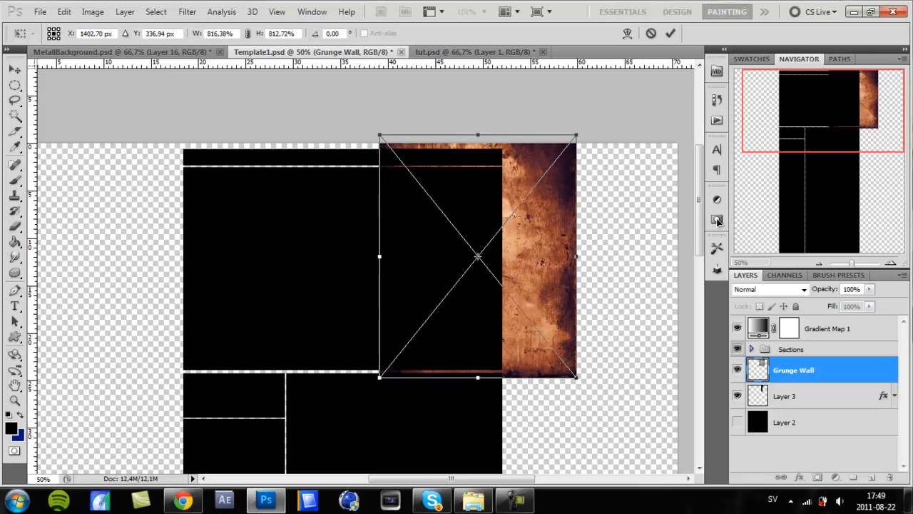
pyautogui.press('Return')
pyautogui.press('p')
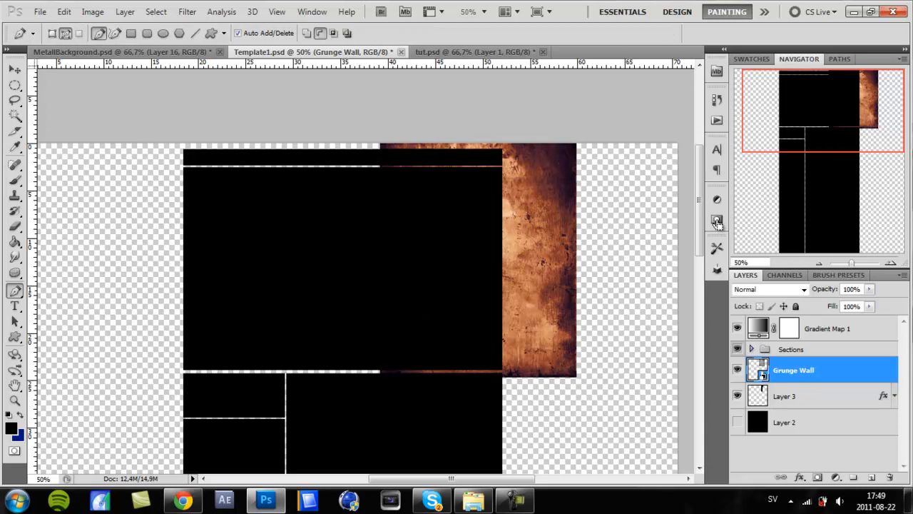
# - Hide the Grunge Wall layer and load the side shape on Layer 3 as a selection
pyautogui.hotkey('ctrl', 'shift', 'd')
pyautogui.hotkey('ctrl', 'alt', 'z')
pyautogui.hotkey('ctrl', 'alt', 'z')
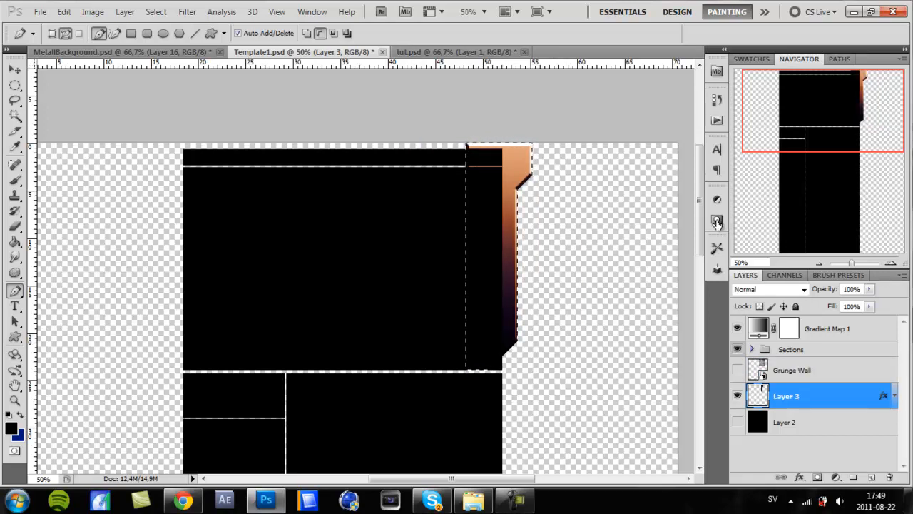
# - Show the Grunge Wall layer again and rasterize it, keeping the side shape selection active
pyautogui.hotkey('ctrl', 'alt', 'z')
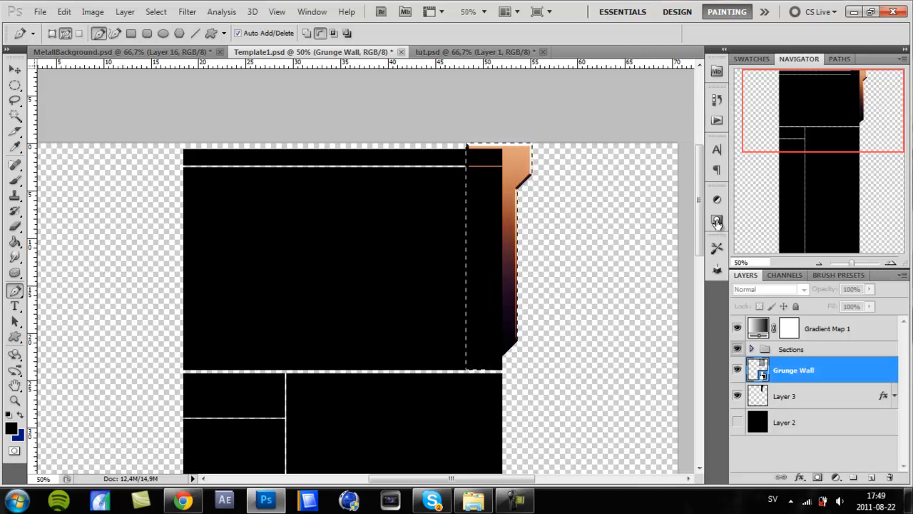
pyautogui.hotkey('ctrl', ',')
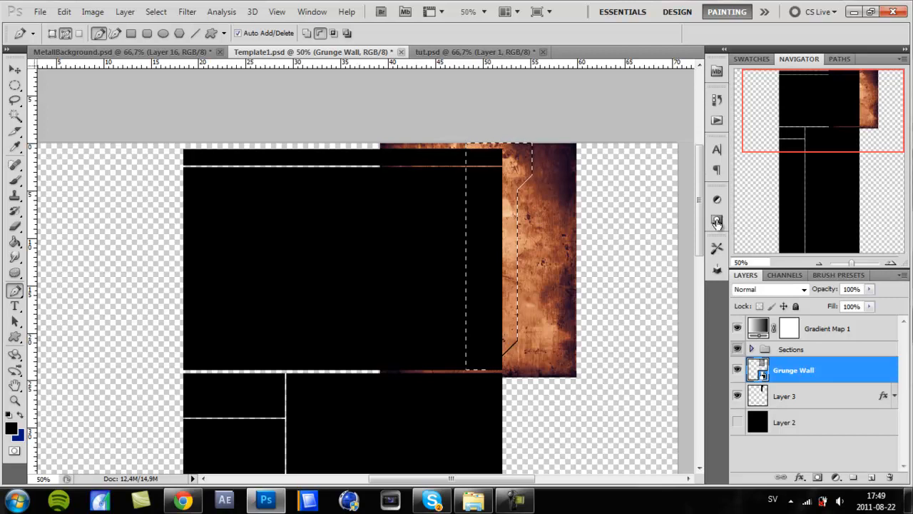
pyautogui.rightClick(799, 370)
pyautogui.click(692, 157)
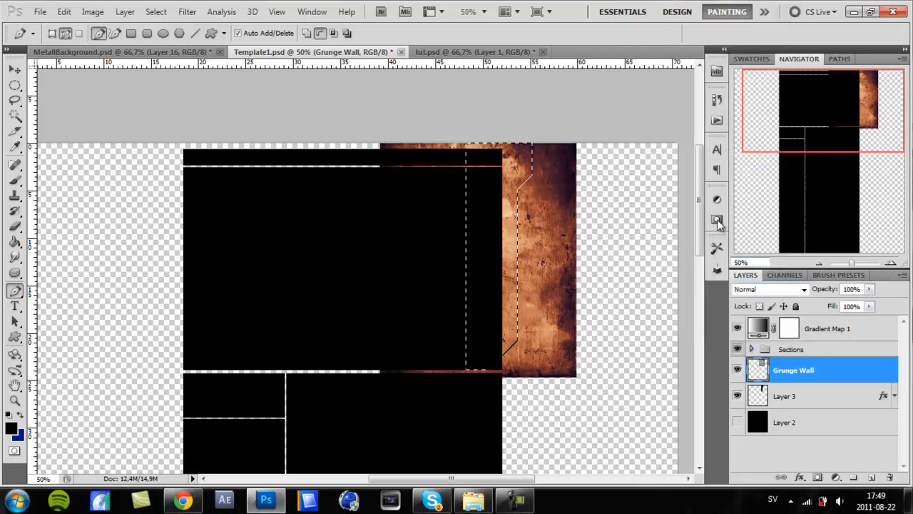
# - Delete the Grunge Wall texture outside the side shape, deselect, and set the Grunge Wall layer's blend mode to Overlay
pyautogui.hotkey('ctrl', 'shift', 'i')
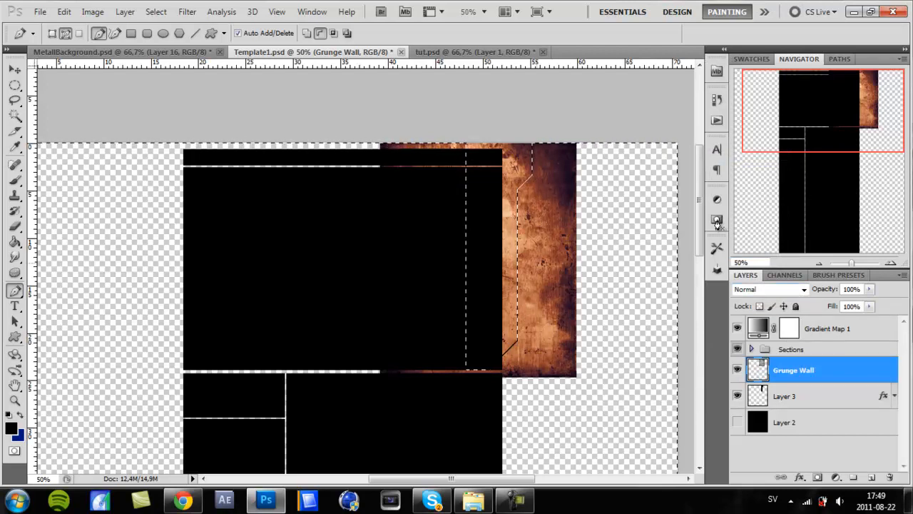
pyautogui.press('Delete')
pyautogui.hotkey('ctrl', 'd')
pyautogui.press('v')
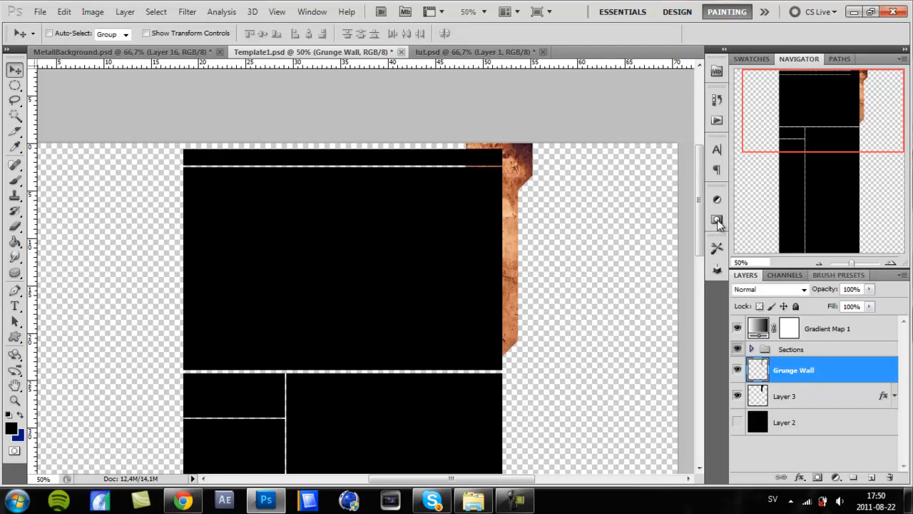
pyautogui.click(774, 289)
pyautogui.press('Up')
pyautogui.press('Return')
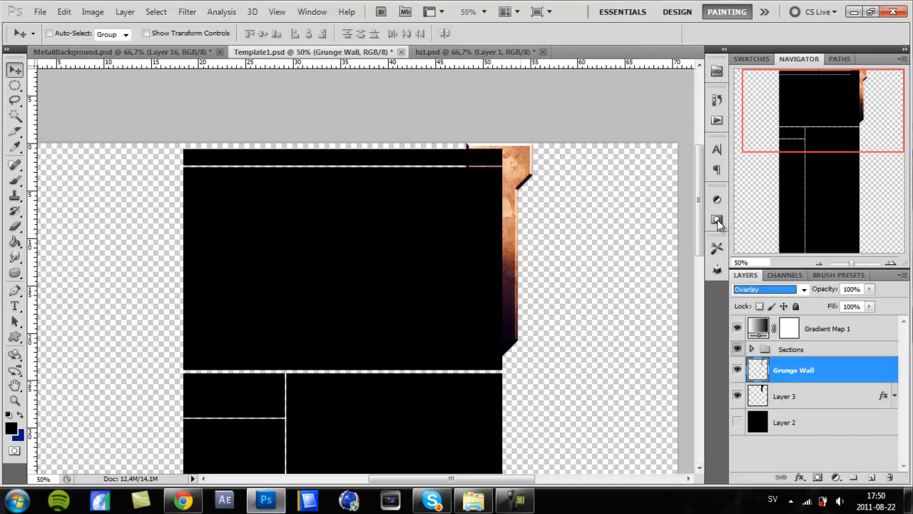
# - Add a new layer directly above Layer 2 and fill it completely with black (000000)
pyautogui.moveTo(450, 479); pyautogui.dragTo(446, 479)
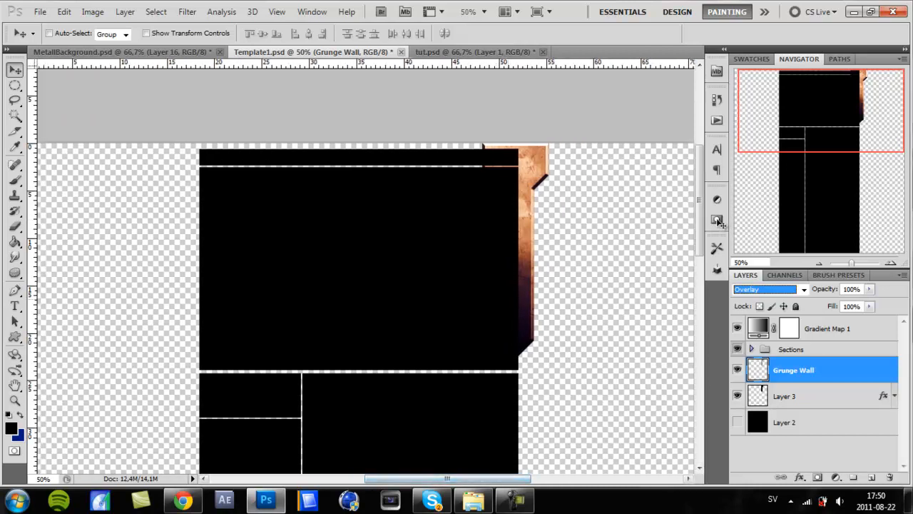
pyautogui.click(814, 422)
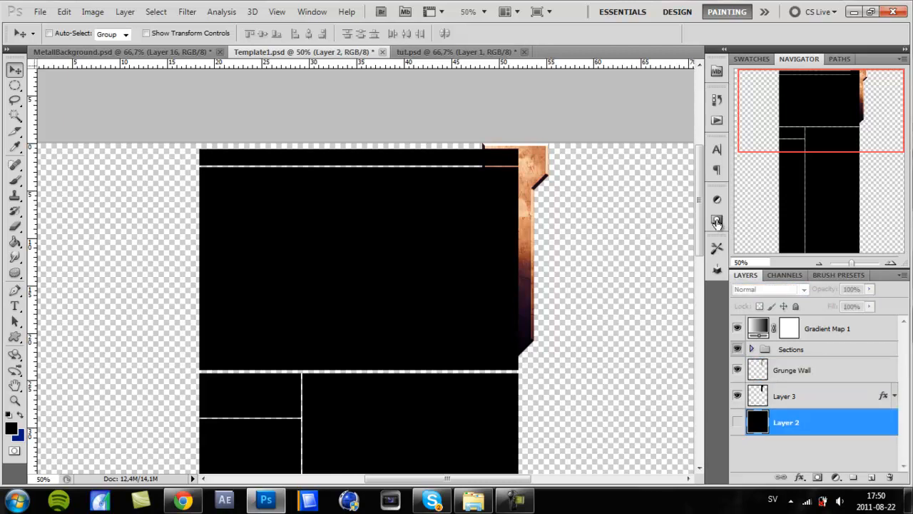
pyautogui.click(871, 477)
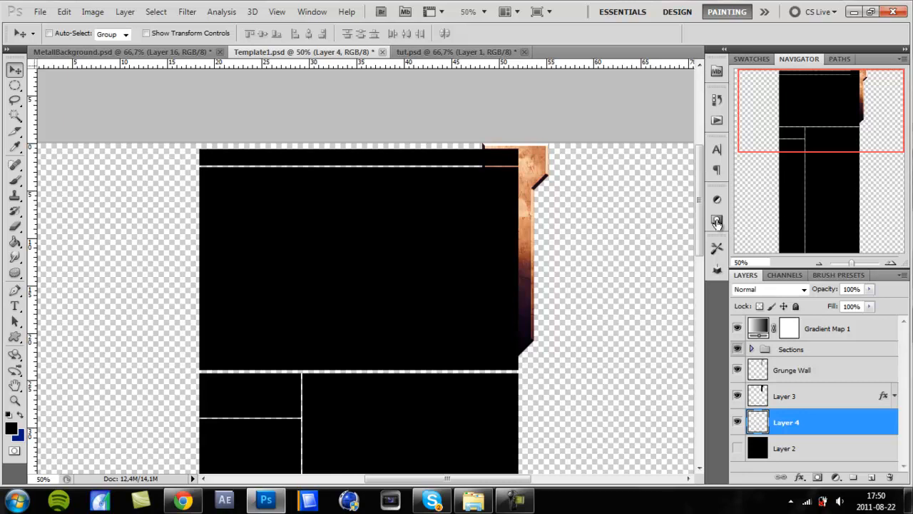
pyautogui.press('m')
pyautogui.click(819, 263)
pyautogui.hotkey('ctrl', '-')
pyautogui.hotkey('shift', 'F5')
pyautogui.click(482, 152)
pyautogui.click(420, 181)
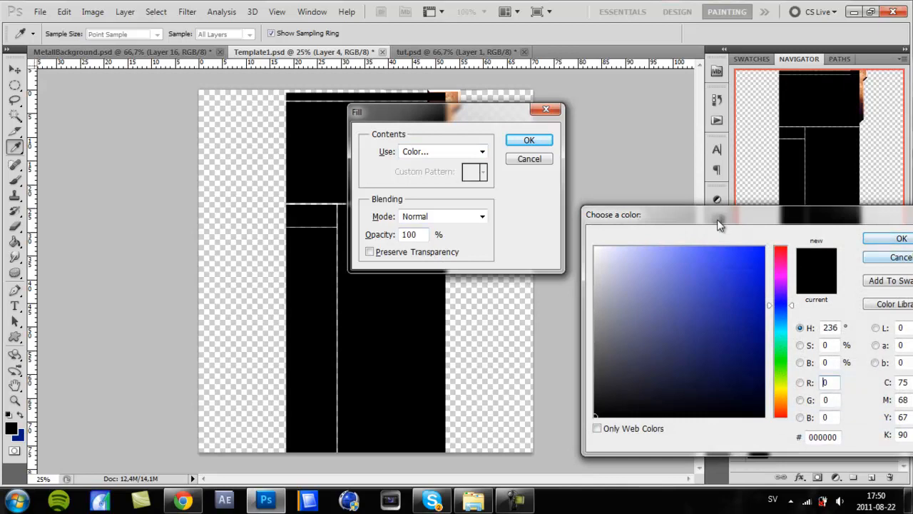
pyautogui.press('Return')
pyautogui.press('Return')
pyautogui.press('v')
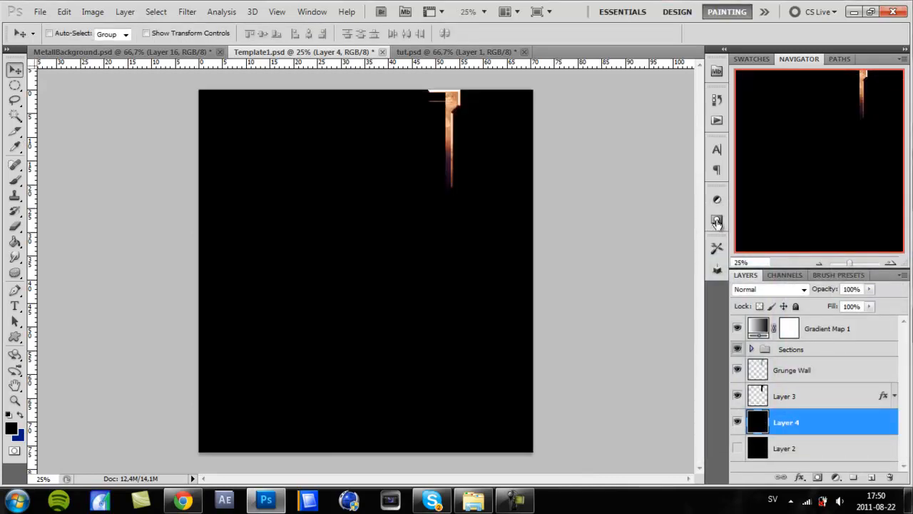
# - Add a reversed Radial Gradient Overlay to Layer 4 at 42% opacity
pyautogui.doubleClick(834, 422)
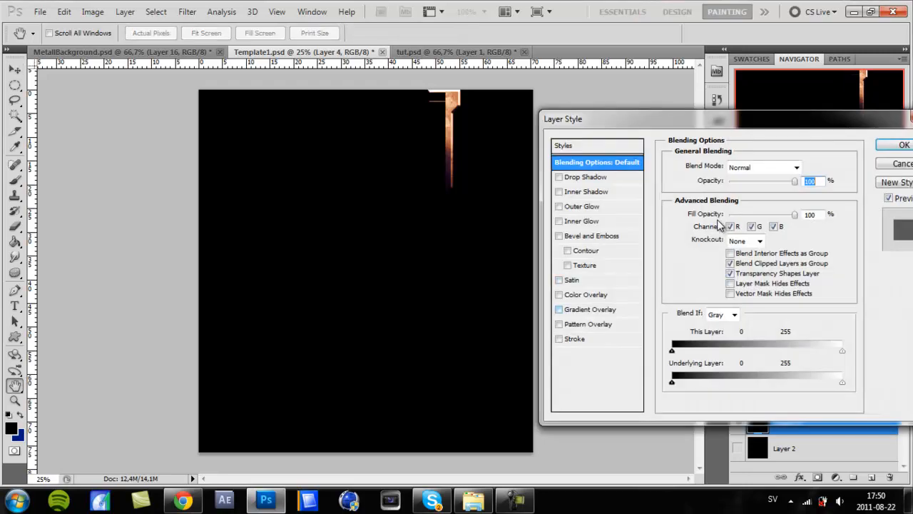
pyautogui.click(559, 309)
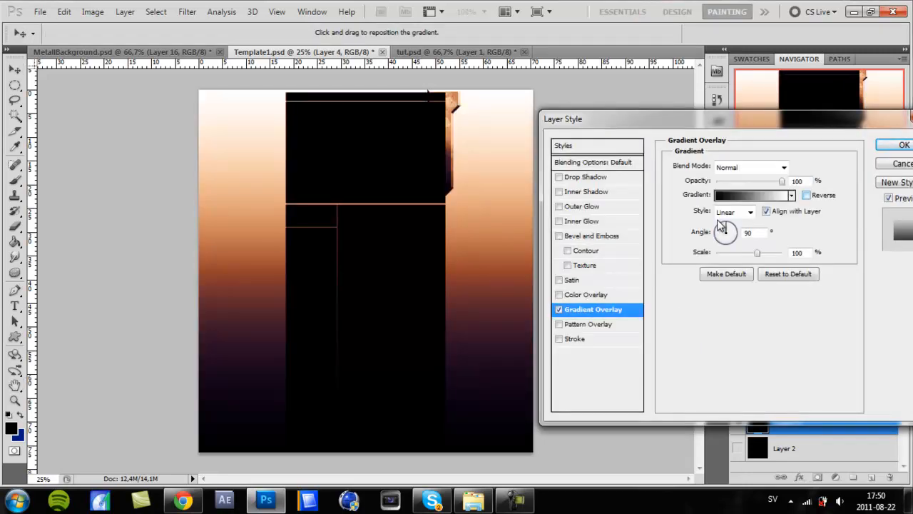
pyautogui.click(725, 213)
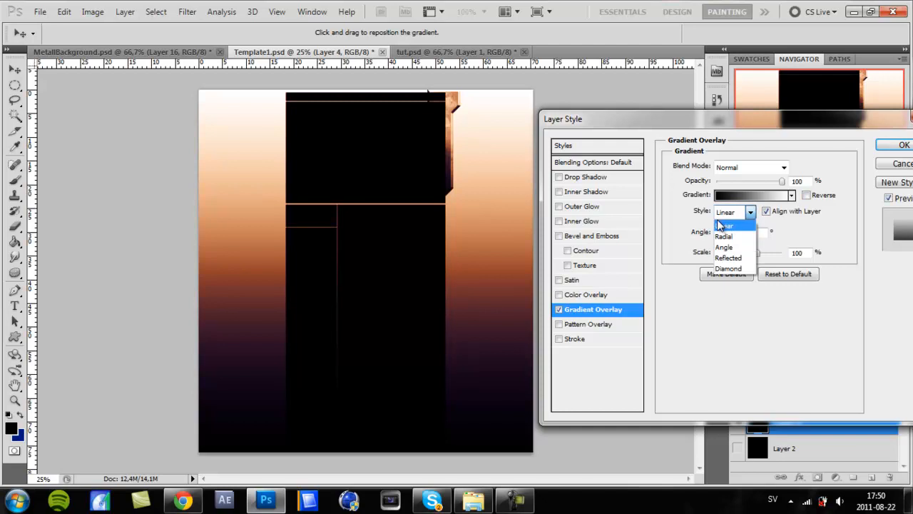
pyautogui.click(722, 235)
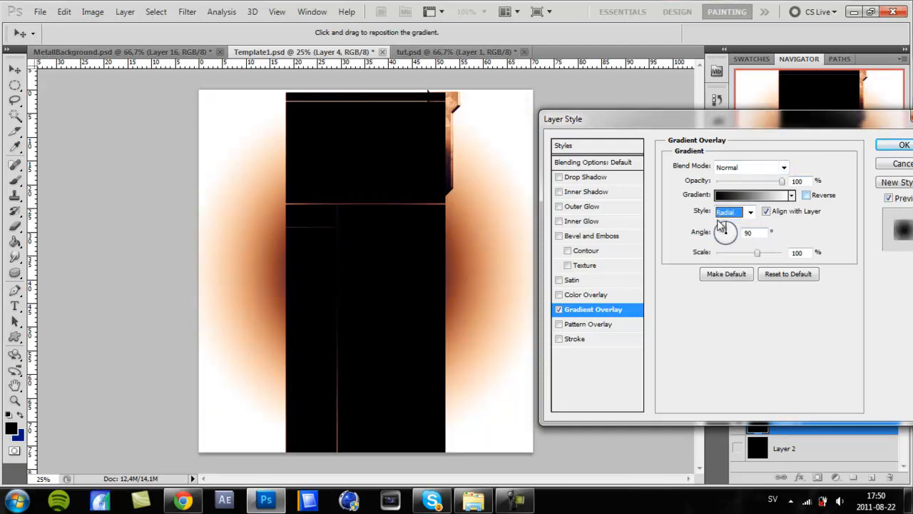
pyautogui.click(807, 195)
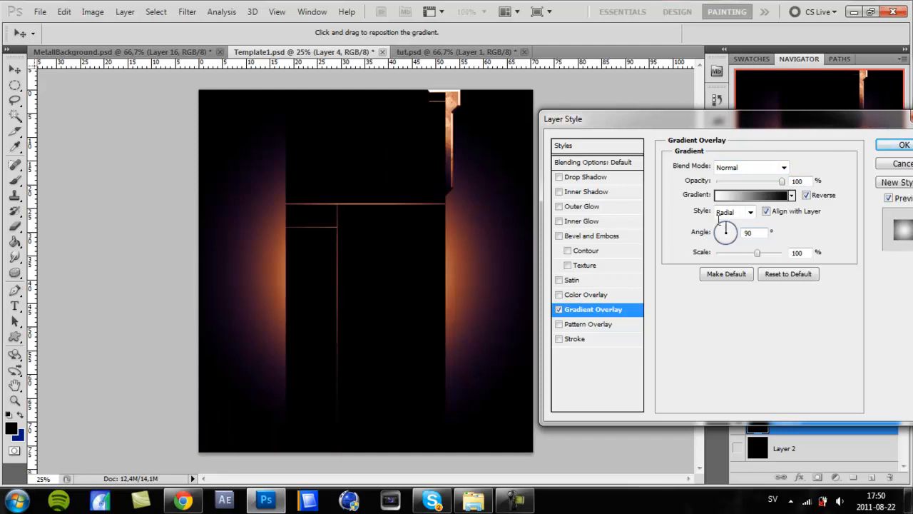
pyautogui.moveTo(782, 181); pyautogui.dragTo(744, 181)
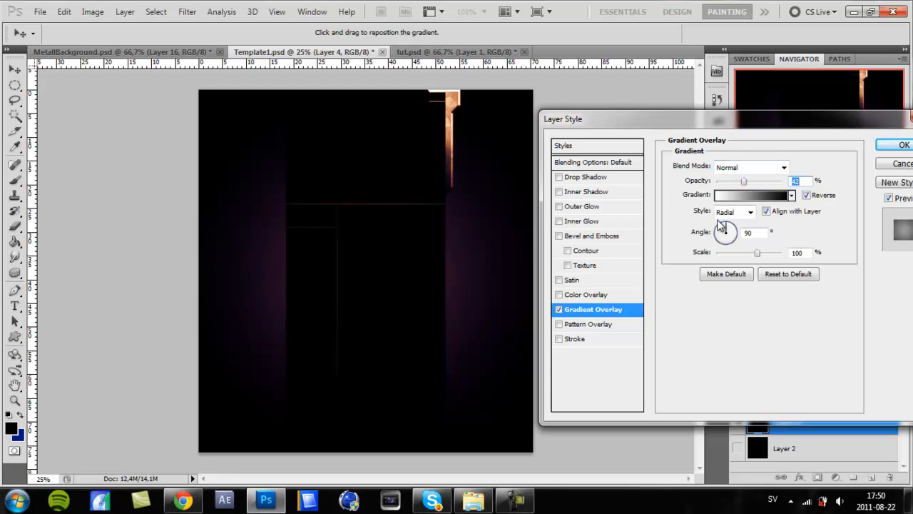
pyautogui.press('Return')
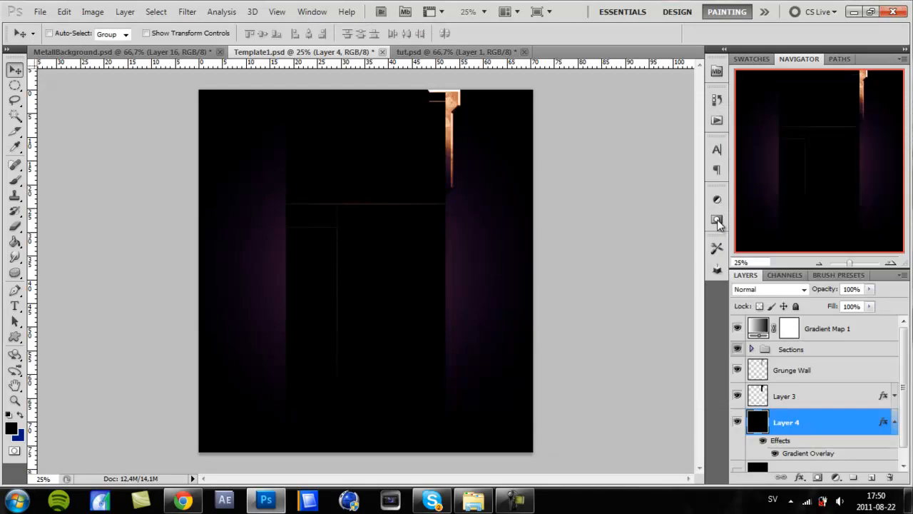
# - Move Layer 4 upward until its lower edge sits at about 55 on the vertical ruler, and collapse its effects list
pyautogui.hotkey('ctrl', '+')
pyautogui.hotkey('ctrl', '+')
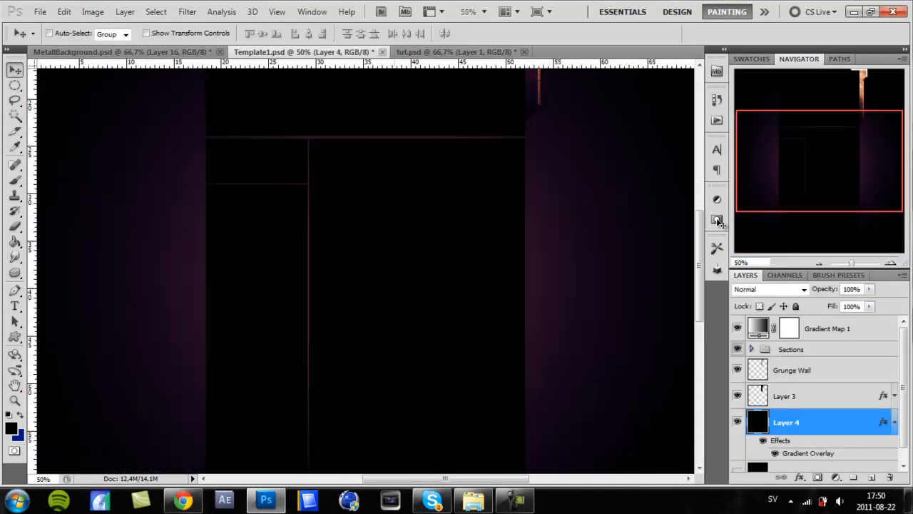
pyautogui.scroll(3, 718, 222)
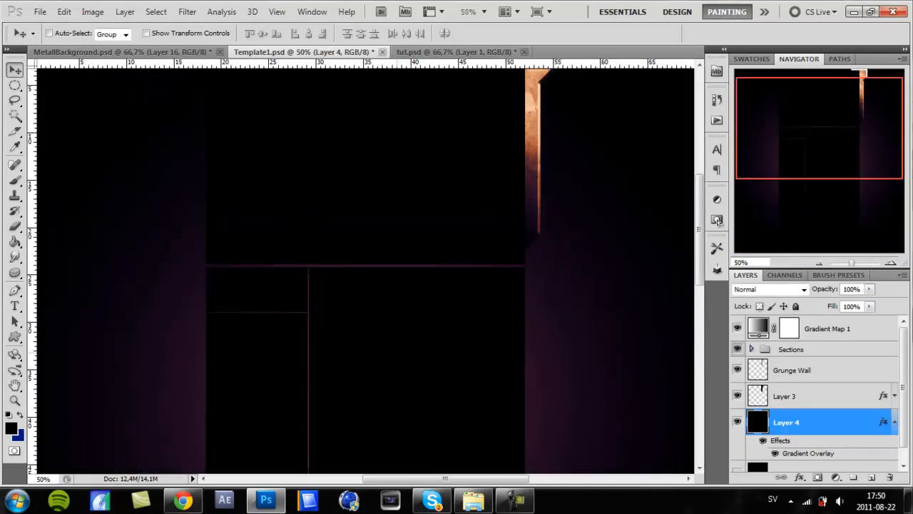
pyautogui.scroll(3, 717, 221)
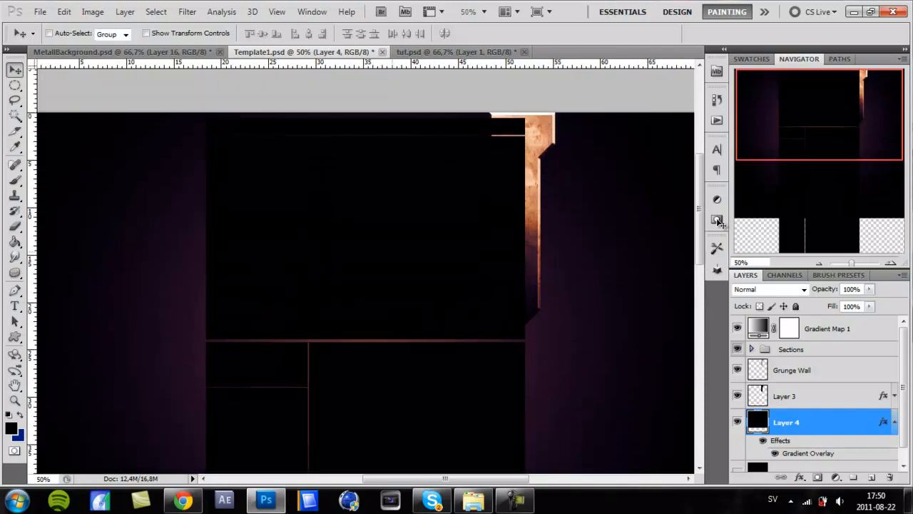
pyautogui.hotkey('ctrl', '-')
pyautogui.hotkey('ctrl', '-')
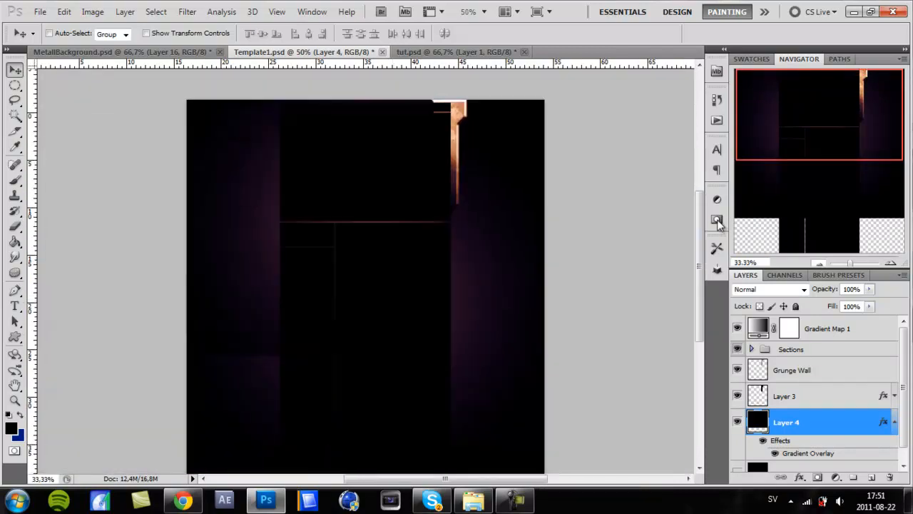
pyautogui.hotkey('shift', 'Up')
pyautogui.hotkey('shift', 'Up')
pyautogui.hotkey('shift', 'Up')
pyautogui.hotkey('shift', 'Up')
pyautogui.hotkey('shift', 'Up')
pyautogui.hotkey('shift', 'Up')
pyautogui.hotkey('shift', 'Up')
pyautogui.hotkey('shift', 'Up')
pyautogui.hotkey('shift', 'Up')
pyautogui.hotkey('shift', 'Up')
pyautogui.hotkey('shift', 'Up')
pyautogui.hotkey('shift', 'Up')
pyautogui.hotkey('shift', 'Up')
pyautogui.hotkey('shift', 'Up')
pyautogui.hotkey('shift', 'Up')
pyautogui.hotkey('shift', 'Up')
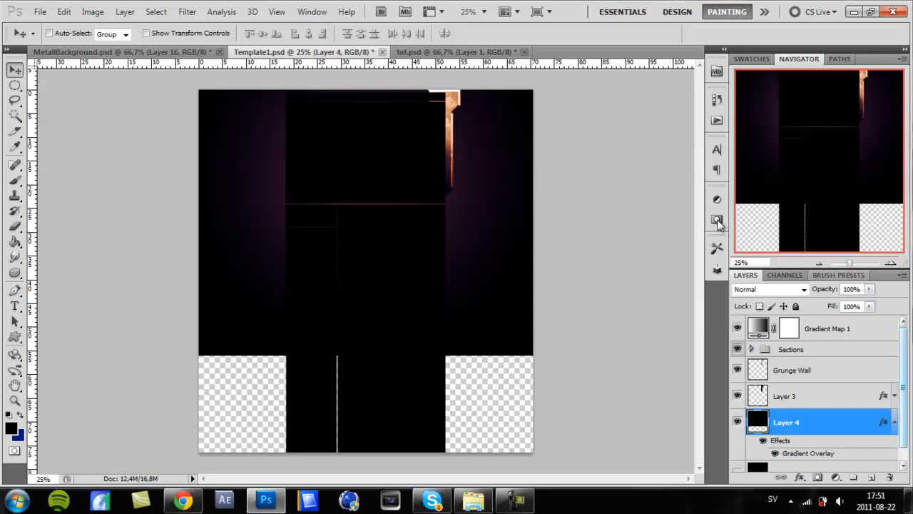
pyautogui.click(894, 421)
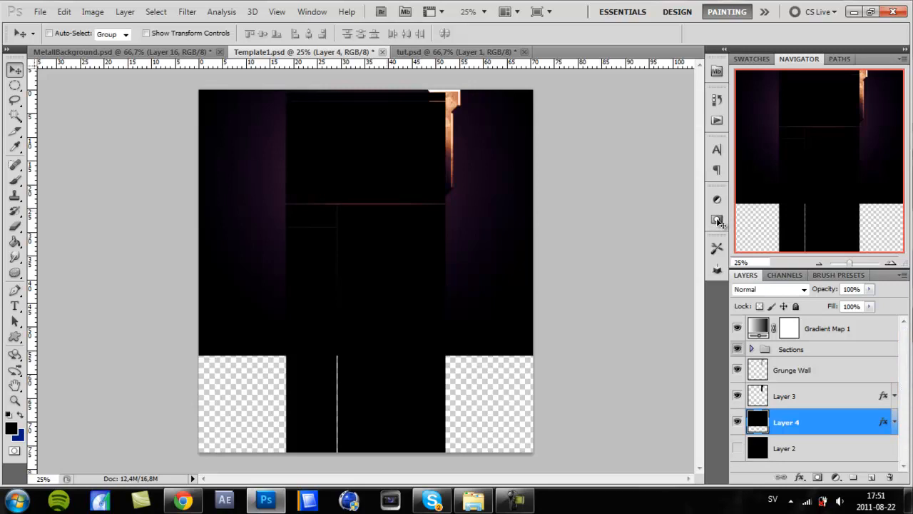
pyautogui.hotkey('shift', 'Up')
pyautogui.hotkey('shift', 'Up')
pyautogui.hotkey('shift', 'Up')
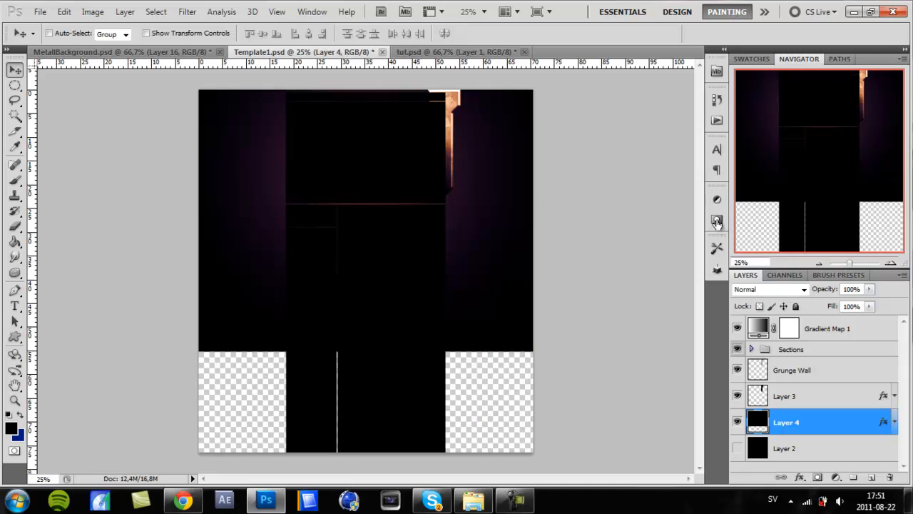
# - Make the black Layer 2 visible so it fills the transparent area below Layer 4
pyautogui.hotkey('alt', '[')
pyautogui.hotkey('ctrl', ',')
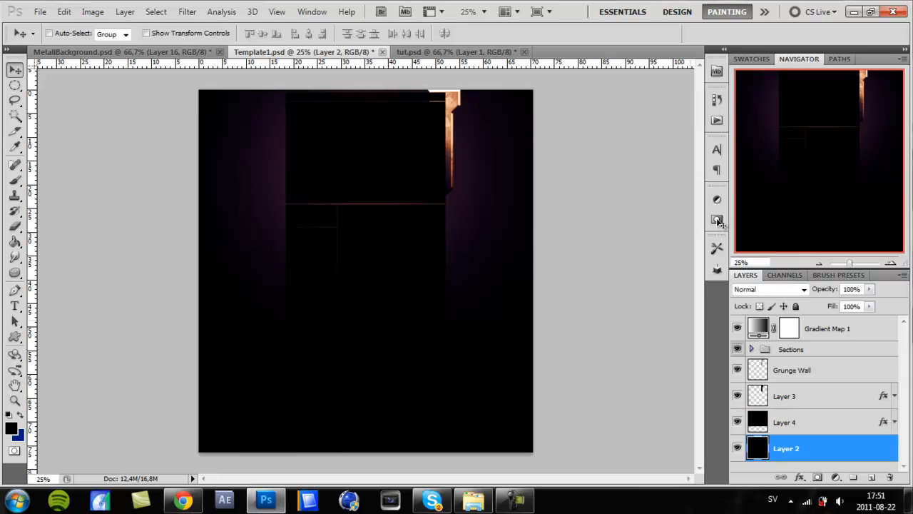
pyautogui.hotkey('ctrl', '+')
pyautogui.hotkey('ctrl', '+')
pyautogui.hotkey('ctrl', '+')
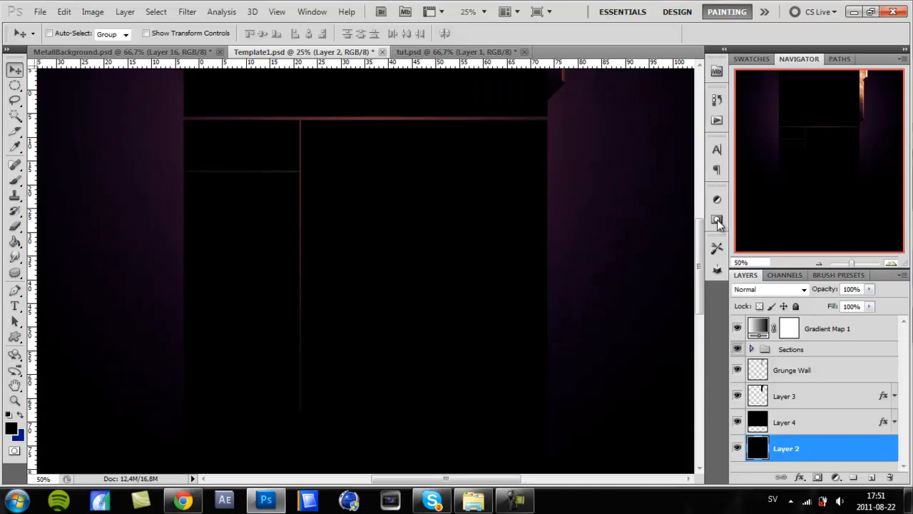
pyautogui.moveTo(699, 267); pyautogui.dragTo(699, 189)
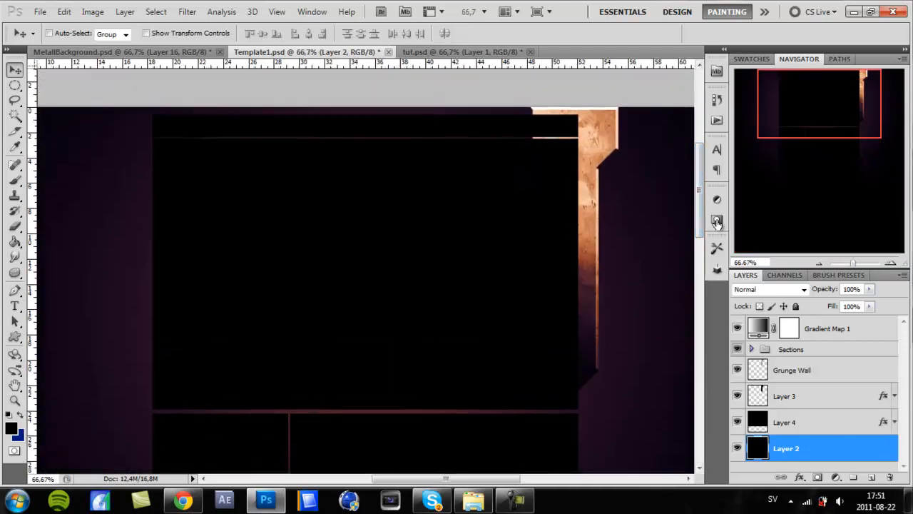
# - In tut.psd, merge all layers from Gradient Map 1 down to Layer 1 into a single emblem layer
pyautogui.hotkey('ctrl', 'Tab')
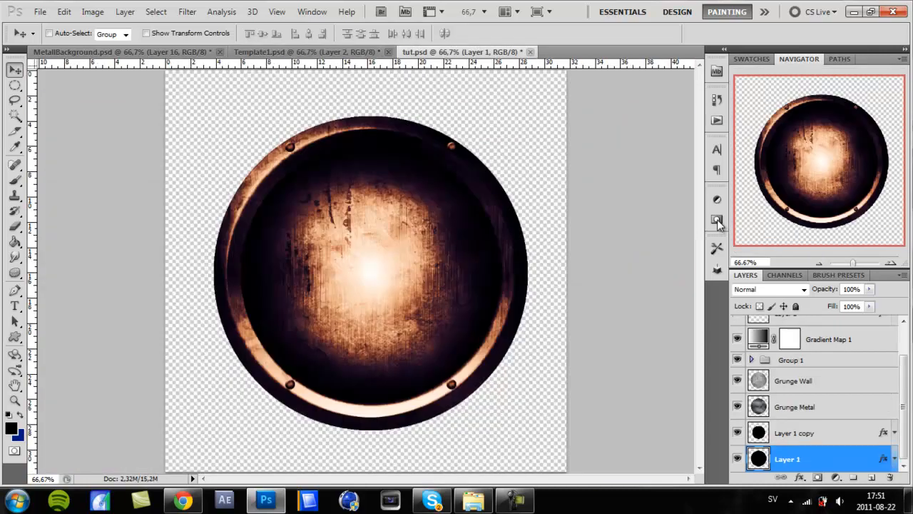
pyautogui.scroll(2, 819, 393)
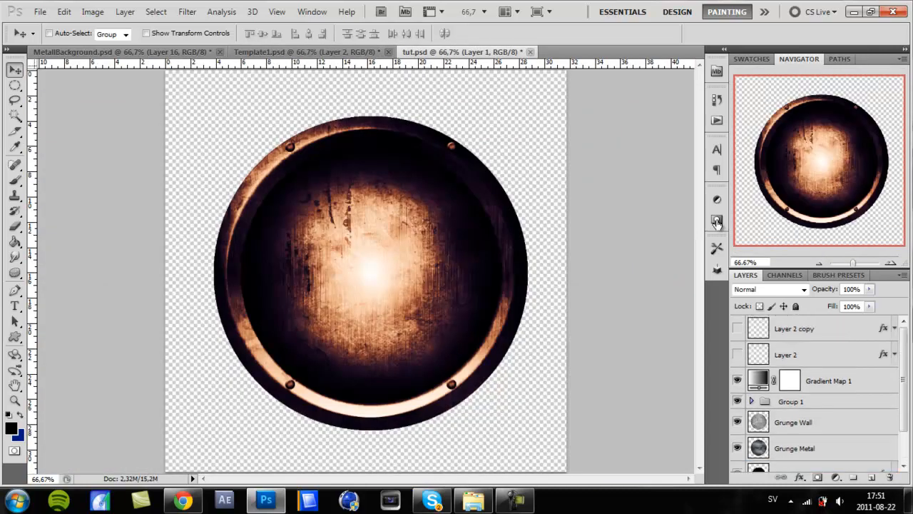
pyautogui.click(829, 381)
pyautogui.moveTo(903, 379); pyautogui.dragTo(903, 399)
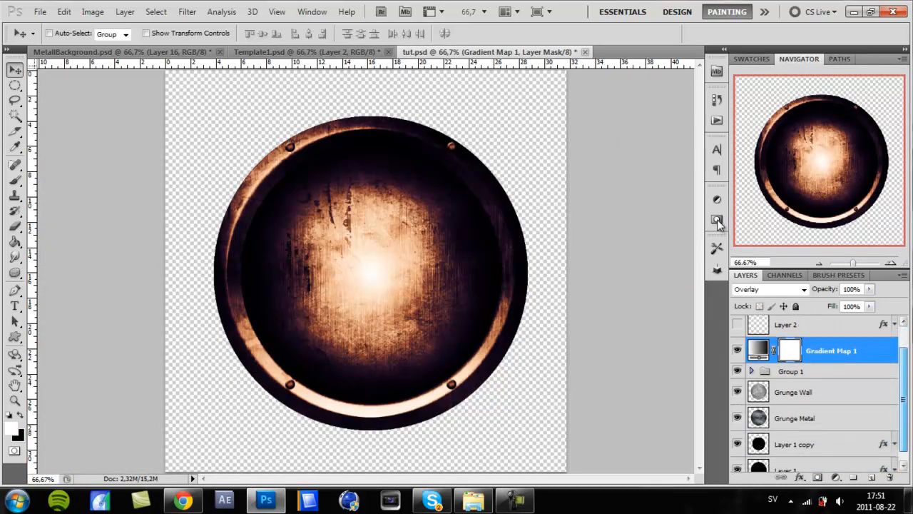
pyautogui.click(758, 350)
pyautogui.scroll(-1, 818, 394)
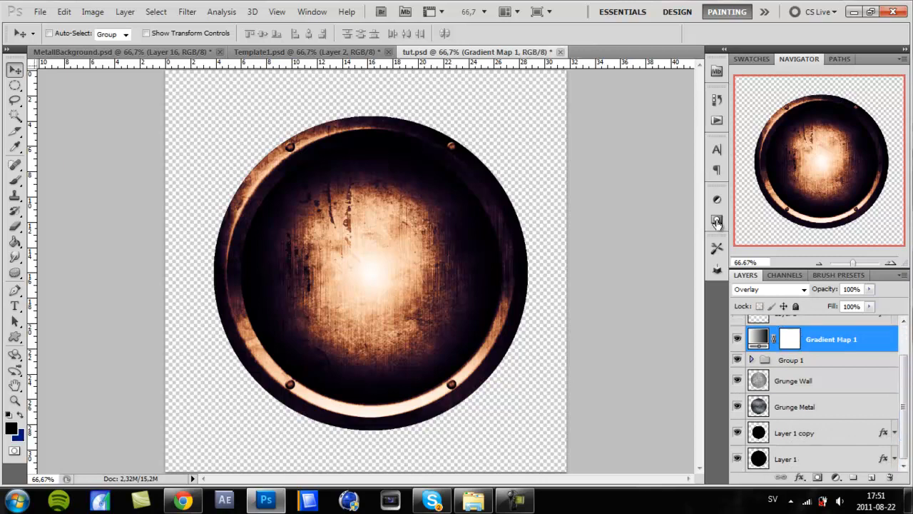
pyautogui.keyDown('shift'); pyautogui.click(806, 459); pyautogui.keyUp('shift')
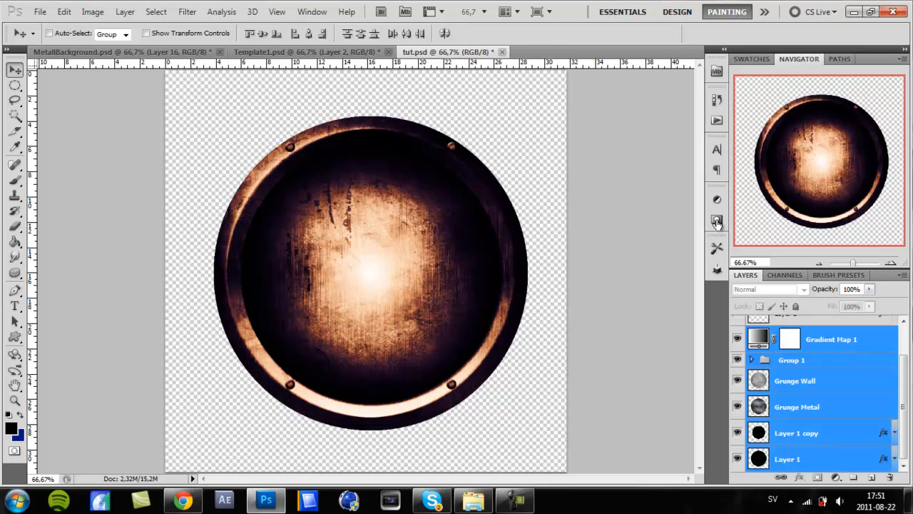
pyautogui.hotkey('ctrl', '-')
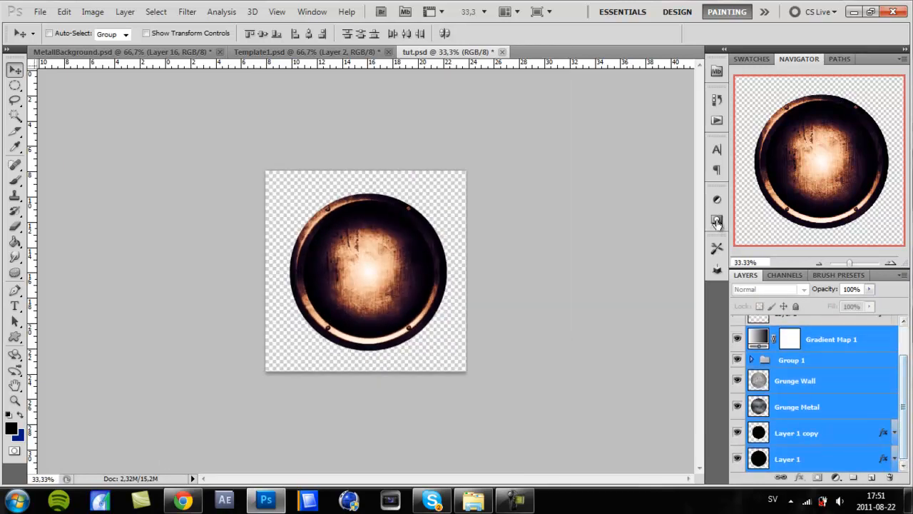
pyautogui.hotkey('ctrl', 'e')
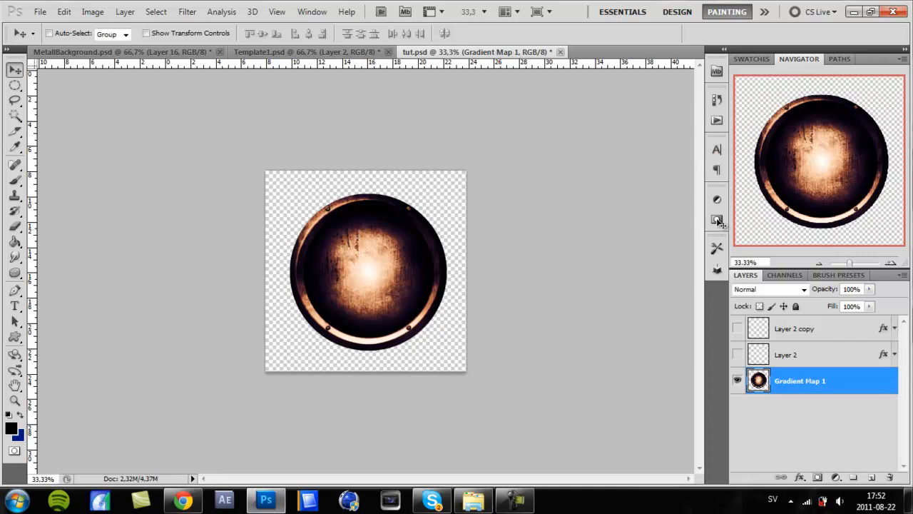
# - Bring the merged round emblem into Template1.psd and place its layer above the Sections group, below the gradient map adjustment
pyautogui.hotkey('ctrl', '+')
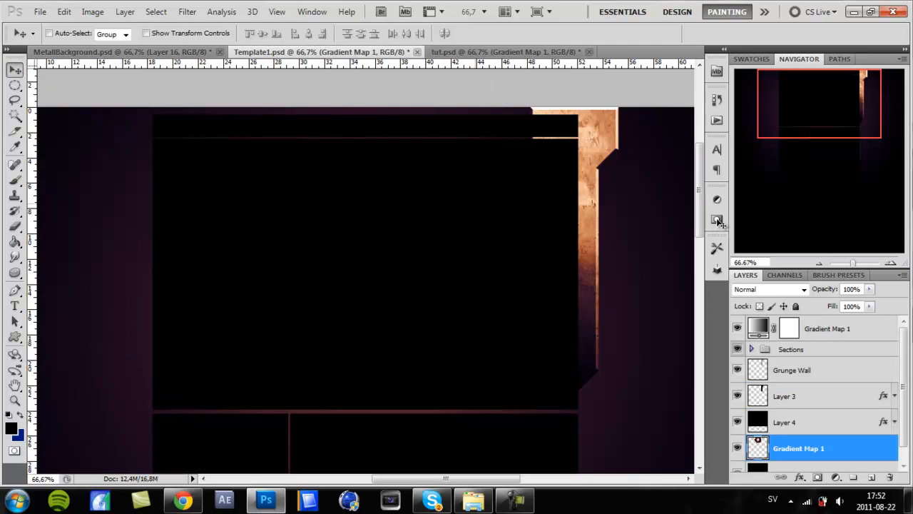
pyautogui.hotkey('ctrl', '-')
pyautogui.hotkey('ctrl', '-')
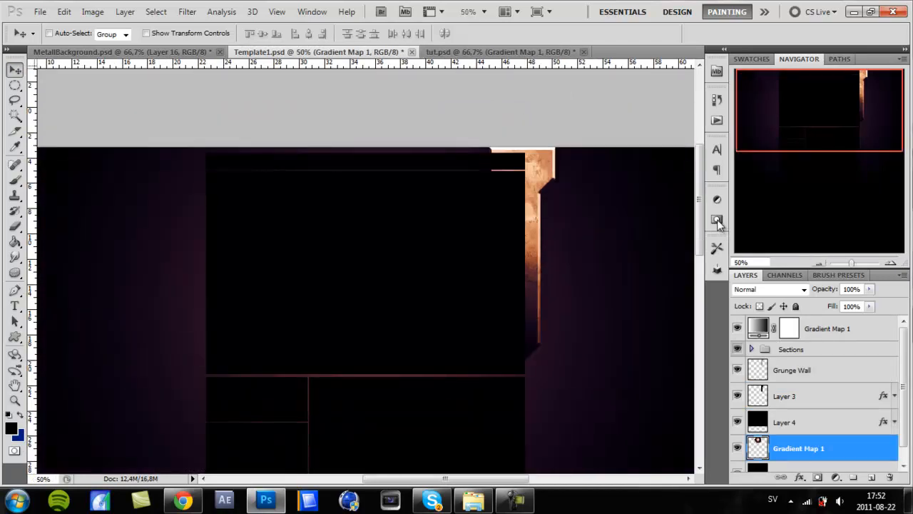
pyautogui.moveTo(798, 448); pyautogui.dragTo(799, 339)
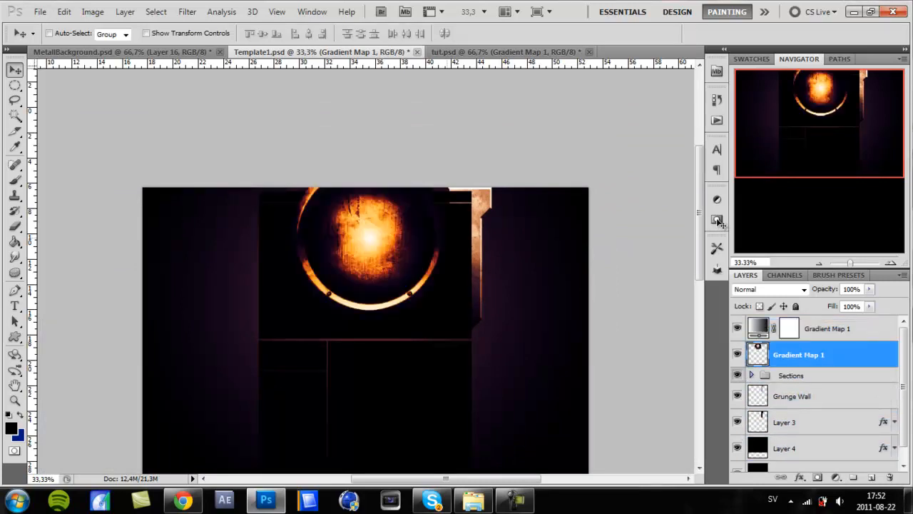
# - Bring the emblem layer above the gradient map adjustment and shift the emblem down until all of it sits inside the canvas
pyautogui.hotkey('ctrl', ']')
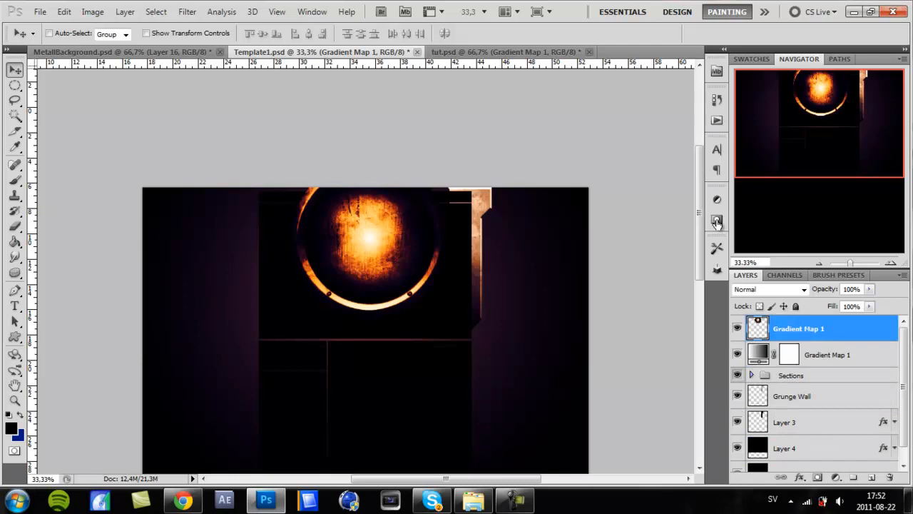
pyautogui.hotkey('ctrl', '+')
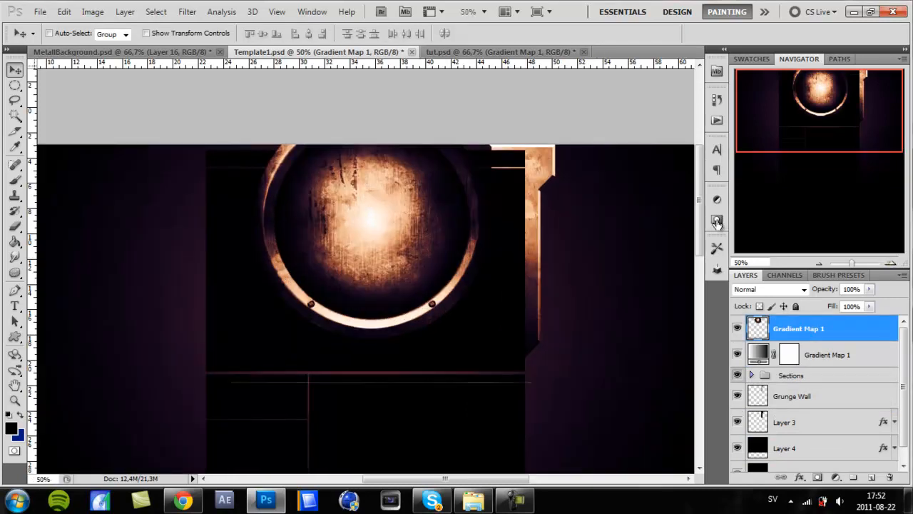
pyautogui.scroll(-2, 717, 223)
pyautogui.hotkey('shift', 'Down')
pyautogui.hotkey('shift', 'Down')
pyautogui.hotkey('shift', 'Down')
pyautogui.hotkey('shift', 'Down')
pyautogui.hotkey('shift', 'Down')
pyautogui.hotkey('shift', 'Down')
pyautogui.hotkey('shift', 'Down')
pyautogui.hotkey('shift', 'Down')
pyautogui.hotkey('shift', 'Down')
pyautogui.hotkey('shift', 'Down')
pyautogui.hotkey('shift', 'Down')
pyautogui.hotkey('shift', 'Down')
pyautogui.hotkey('shift', 'Down')
pyautogui.hotkey('shift', 'Down')
pyautogui.hotkey('shift', 'Down')
pyautogui.hotkey('shift', 'Down')
pyautogui.hotkey('shift', 'Down')
pyautogui.hotkey('shift', 'Down')
pyautogui.hotkey('shift', 'Down')
pyautogui.hotkey('shift', 'Down')
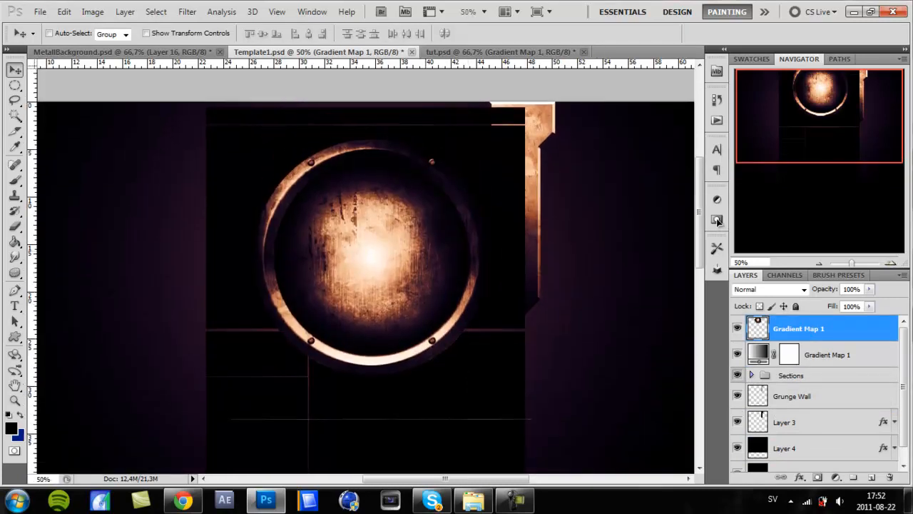
# - Erase the stray thin horizontal line below the emblem on its layer using a rectangular selection, and deselect
pyautogui.scroll(-2, 717, 223)
pyautogui.press('m')
pyautogui.hotkey('shift', 'm')
pyautogui.moveTo(220, 376); pyautogui.dragTo(573, 404)
pyautogui.press('Delete')
pyautogui.hotkey('ctrl', 'd')
pyautogui.press('v')
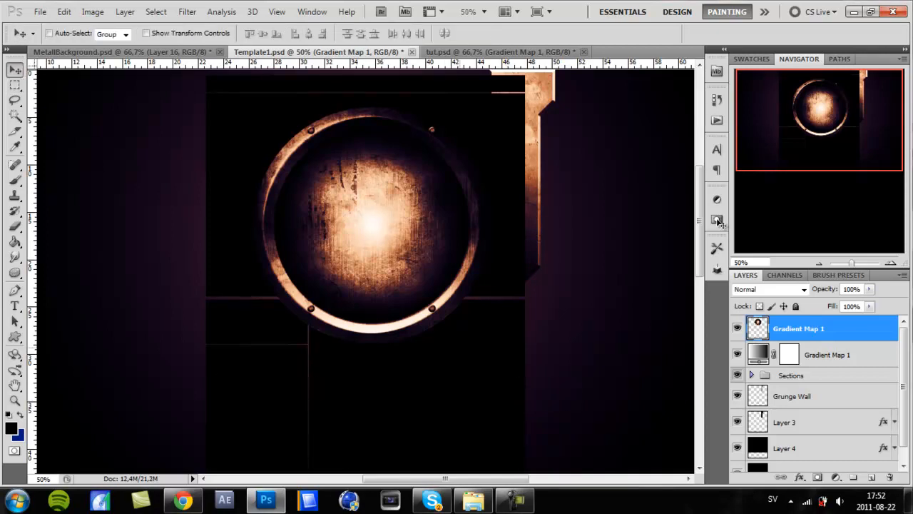
# - Scale the emblem down to a small orb and centre it on the horizontal divider line of the template
pyautogui.hotkey('ctrl', 't')
pyautogui.moveTo(489, 107); pyautogui.dragTo(346, 251)
pyautogui.moveTo(314, 285); pyautogui.dragTo(386, 284)
pyautogui.moveTo(417, 251); pyautogui.dragTo(372, 291)
pyautogui.moveTo(341, 323); pyautogui.dragTo(361, 302)
pyautogui.press('Return')
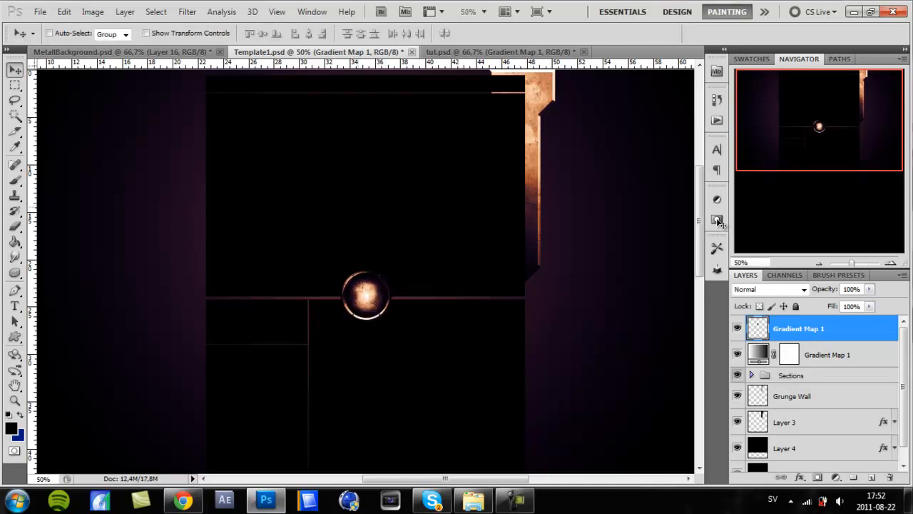
# - Add a vertical guide through the centre of the small emblem, at 35 on the horizontal ruler
pyautogui.hotkey('ctrl', '-')
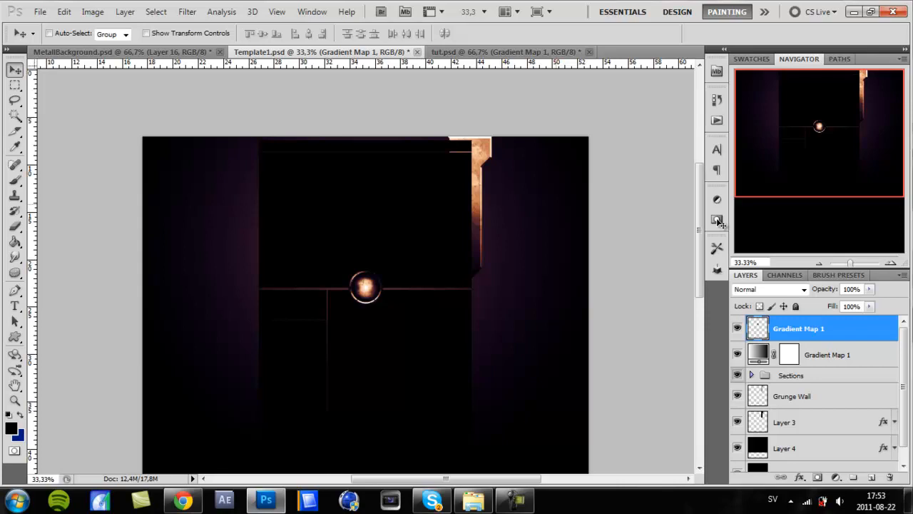
pyautogui.hotkey('ctrl', 'r')
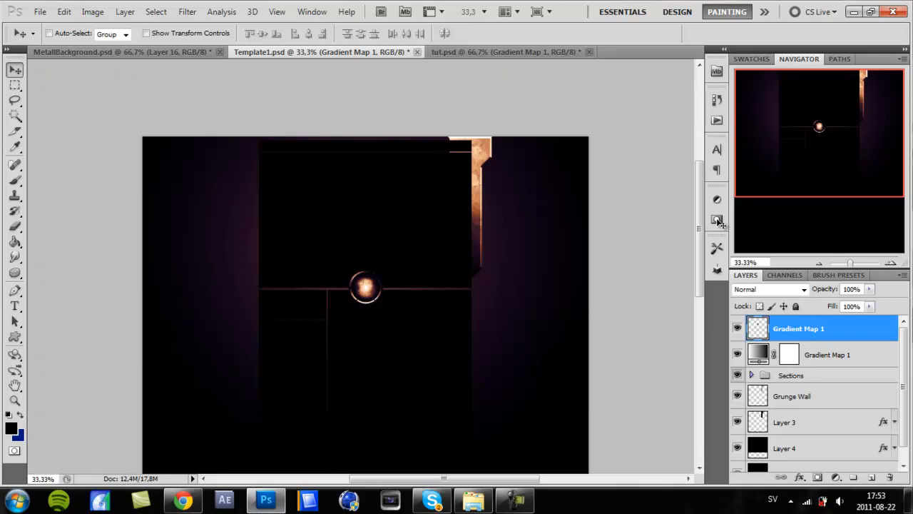
pyautogui.hotkey('ctrl', 'r')
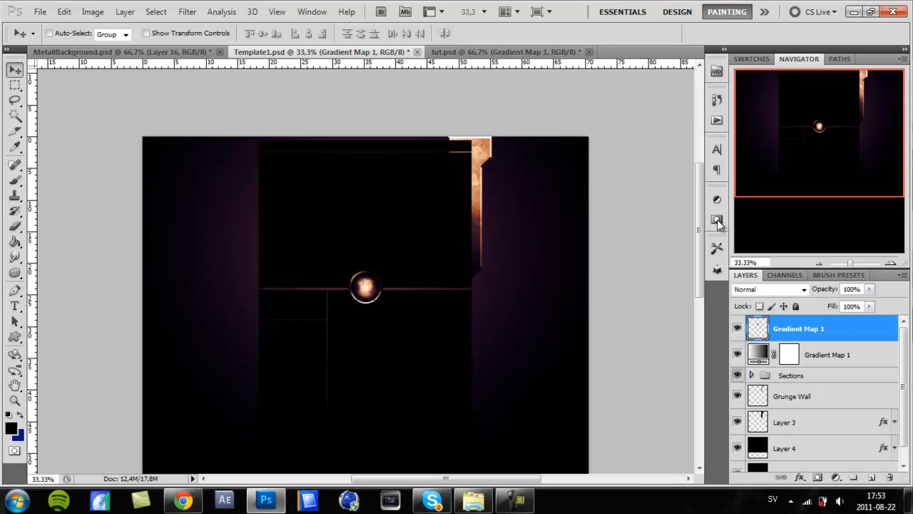
pyautogui.moveTo(30, 223); pyautogui.dragTo(365, 224)
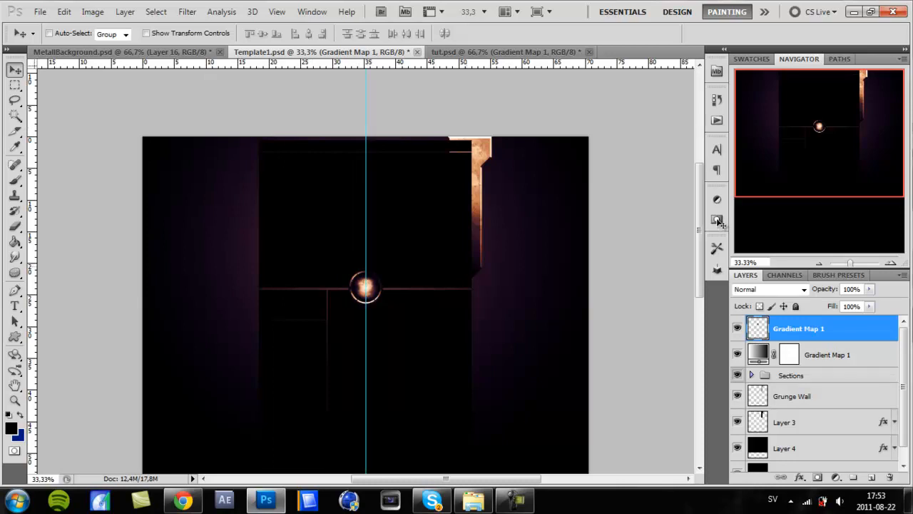
pyautogui.click(891, 263)
pyautogui.hotkey('ctrl', '+')
pyautogui.hotkey('ctrl', '+')
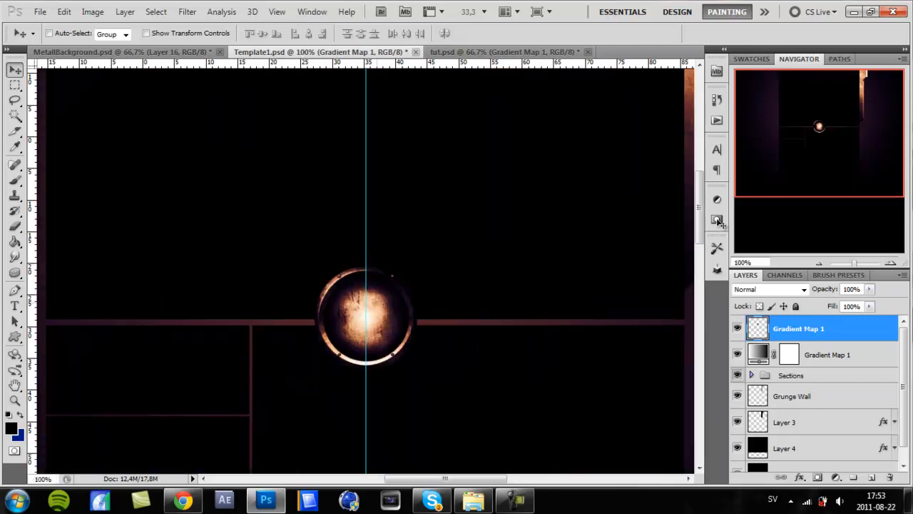
pyautogui.hotkey('ctrl', '-')
pyautogui.hotkey('ctrl', '-')
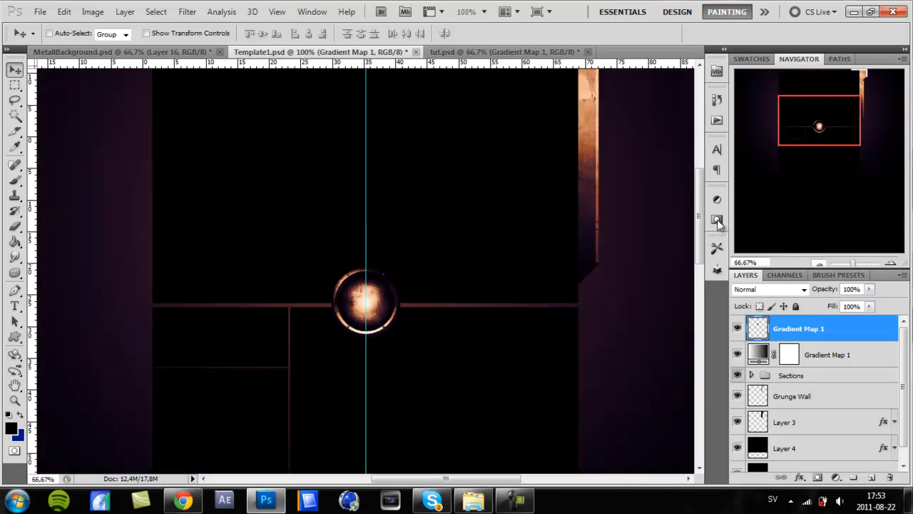
pyautogui.scroll(2, 718, 223)
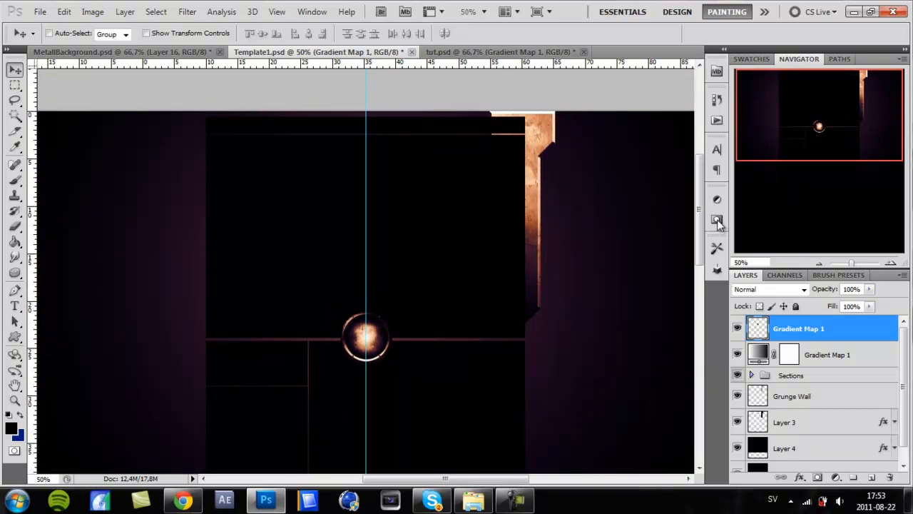
# - Add two vertical guides along the outer edges of the central channel area
pyautogui.press('m')
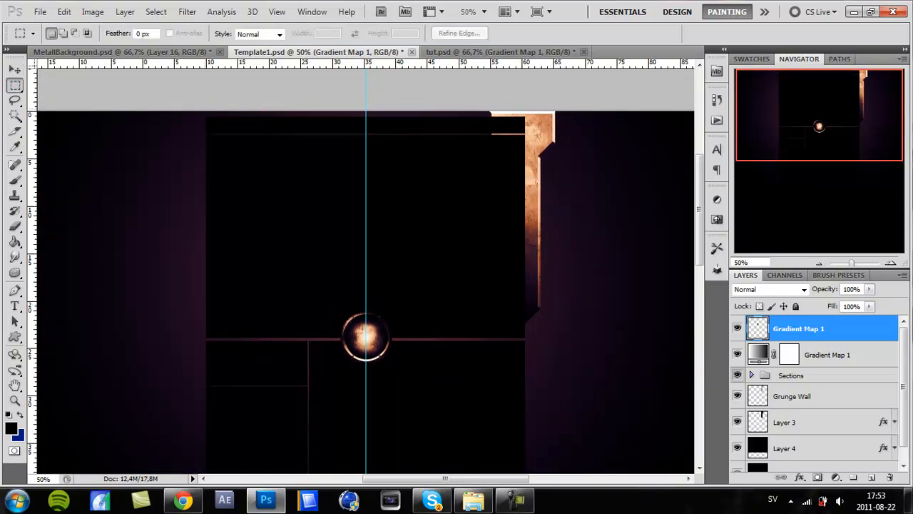
pyautogui.moveTo(30, 221); pyautogui.dragTo(206, 221)
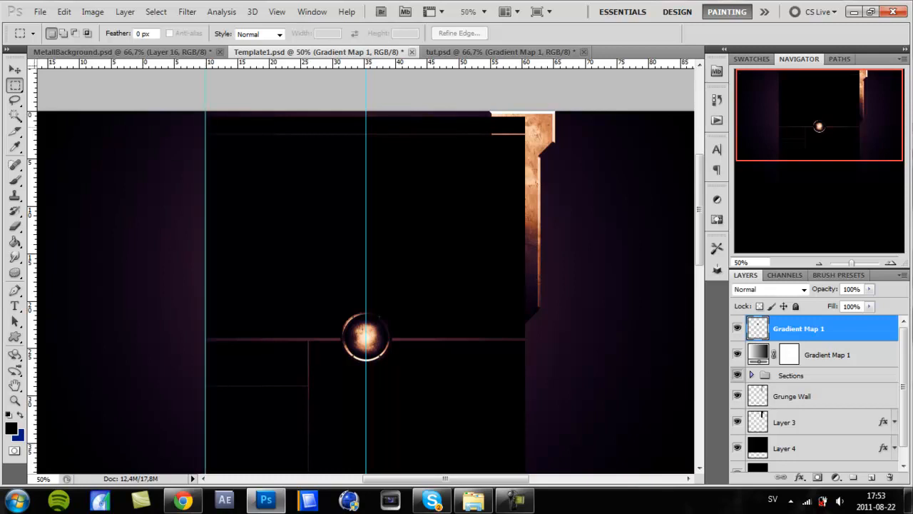
pyautogui.moveTo(32, 135); pyautogui.dragTo(525, 135)
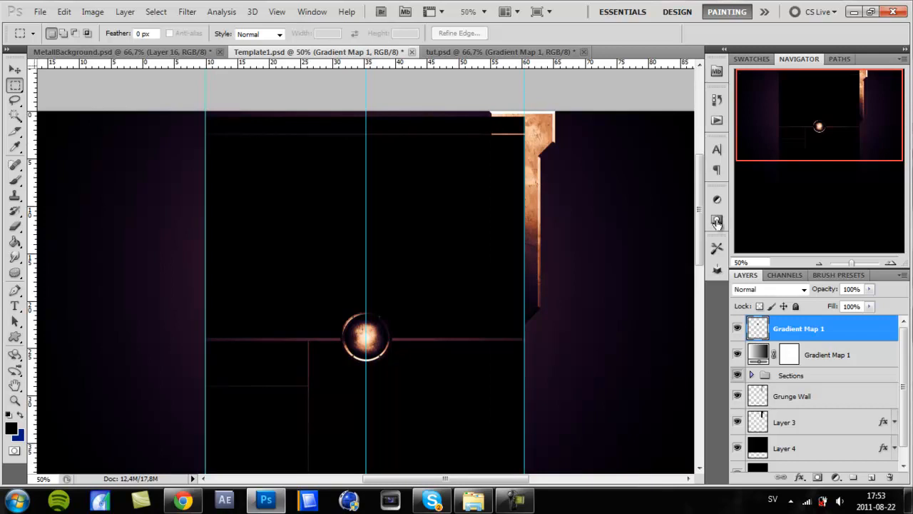
# - On a new layer above Grunge Wall, fill the full-height area between the two outer guides with black, and deselect
pyautogui.hotkey('ctrl', '-')
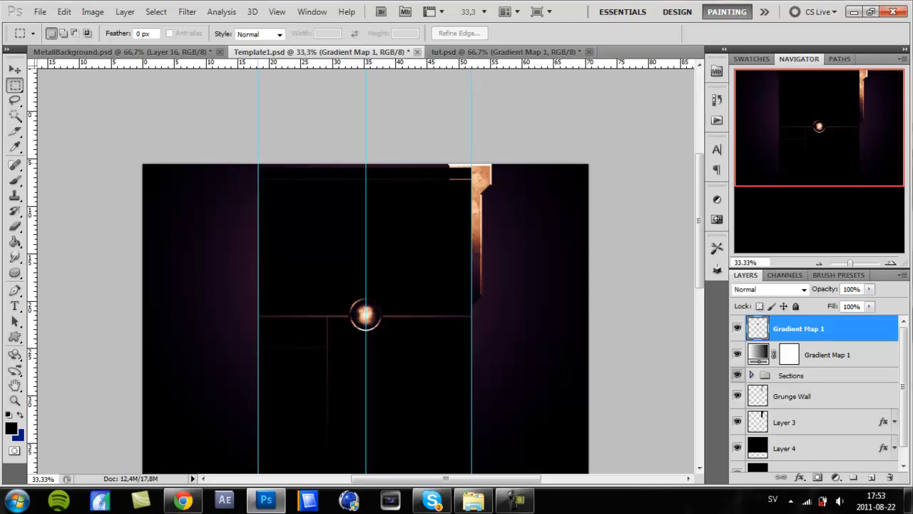
pyautogui.moveTo(282, 187); pyautogui.dragTo(477, 471)
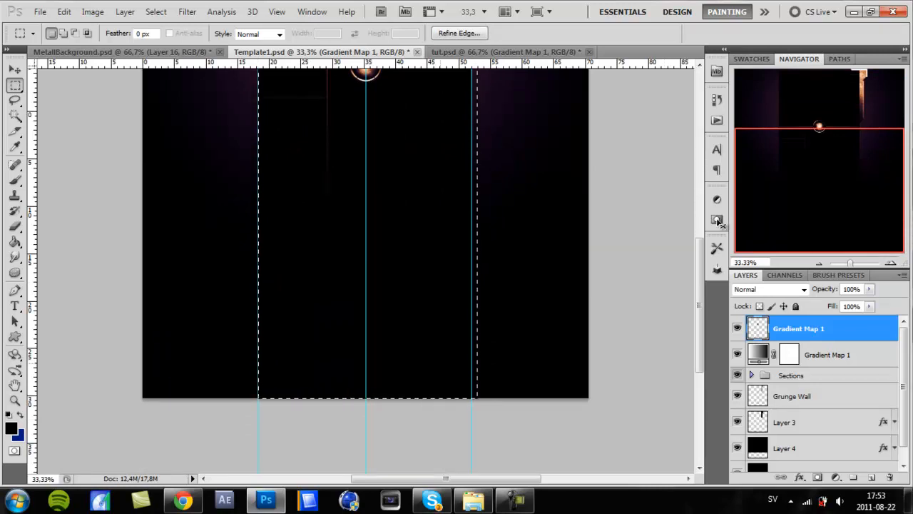
pyautogui.hotkey('ctrl', 'd')
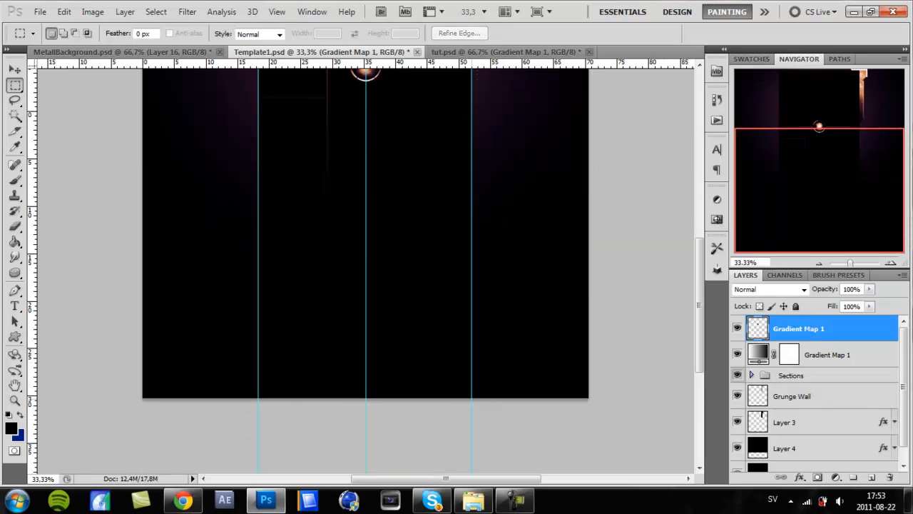
pyautogui.moveTo(381, 233); pyautogui.dragTo(265, 64)
pyautogui.moveTo(258, 242); pyautogui.dragTo(257, 241)
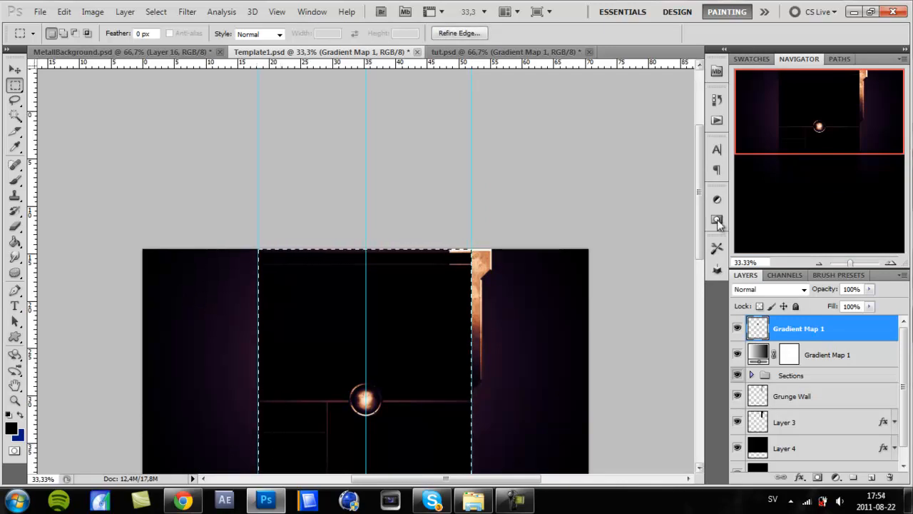
pyautogui.moveTo(903, 385); pyautogui.dragTo(903, 399)
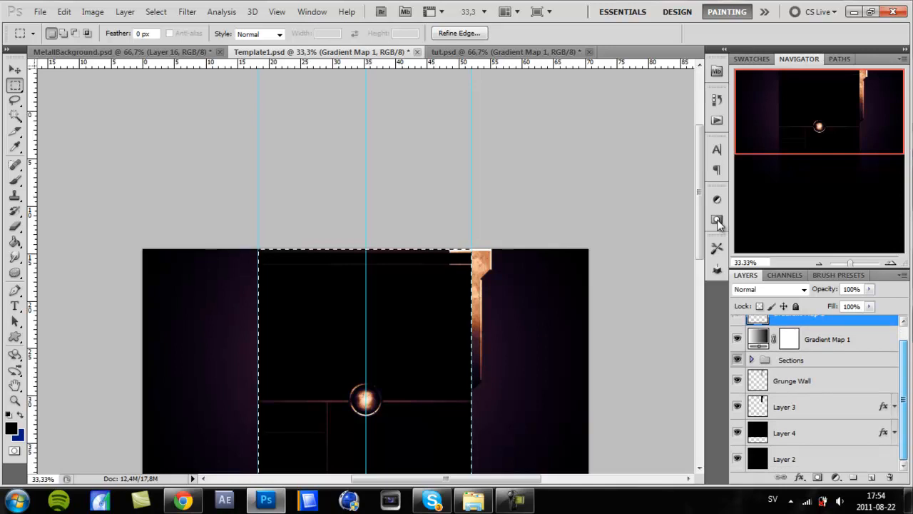
pyautogui.click(813, 381)
pyautogui.click(872, 477)
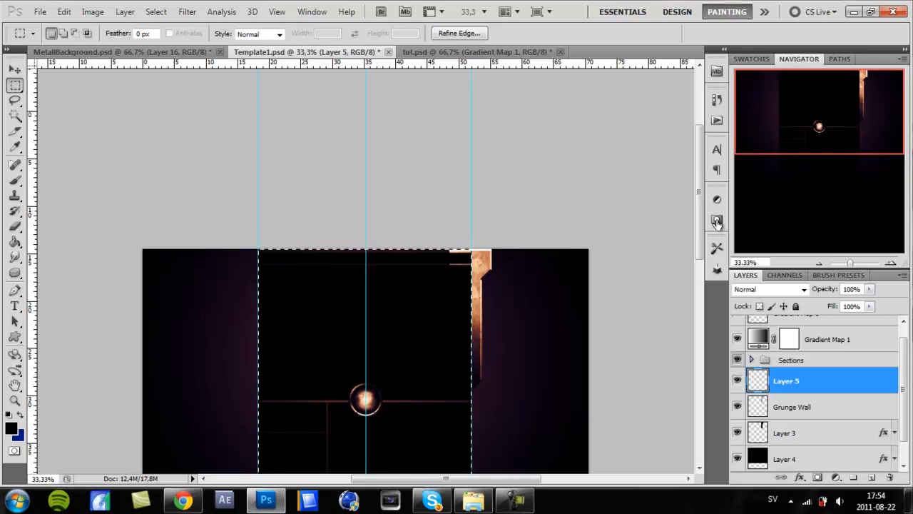
pyautogui.hotkey('shift', 'F5')
pyautogui.press('Return')
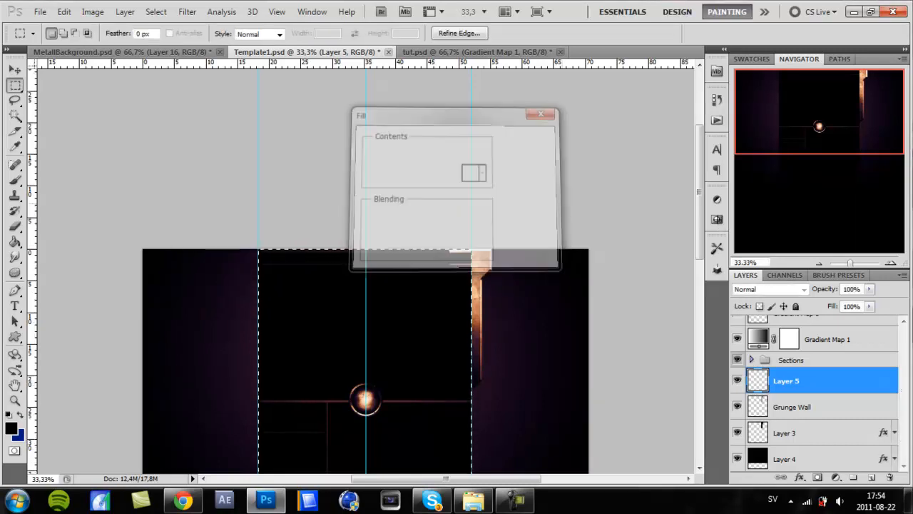
pyautogui.hotkey('ctrl', 'd')
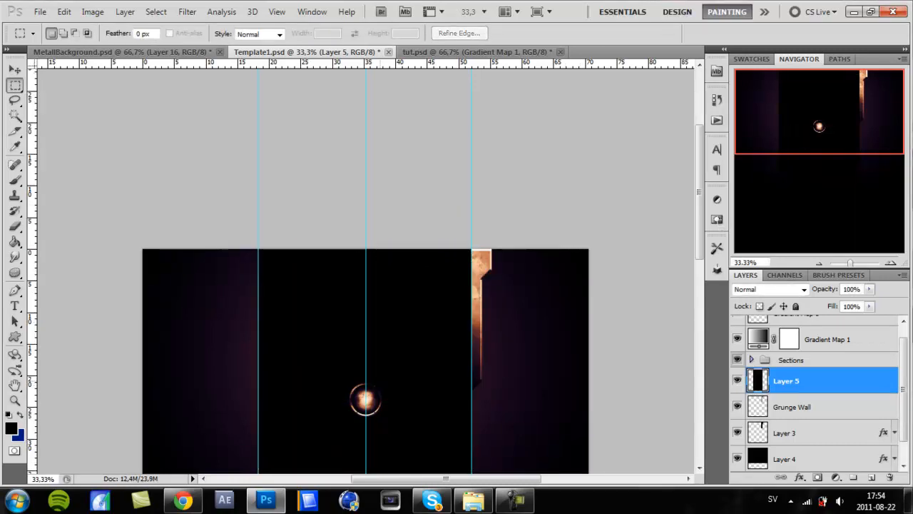
# - Switch to Chrome to examine how the finished background frames the YouTube channel's content, and return to Photoshop
pyautogui.hotkey('alt', 'Tab')
pyautogui.scroll(-5, 717, 223)
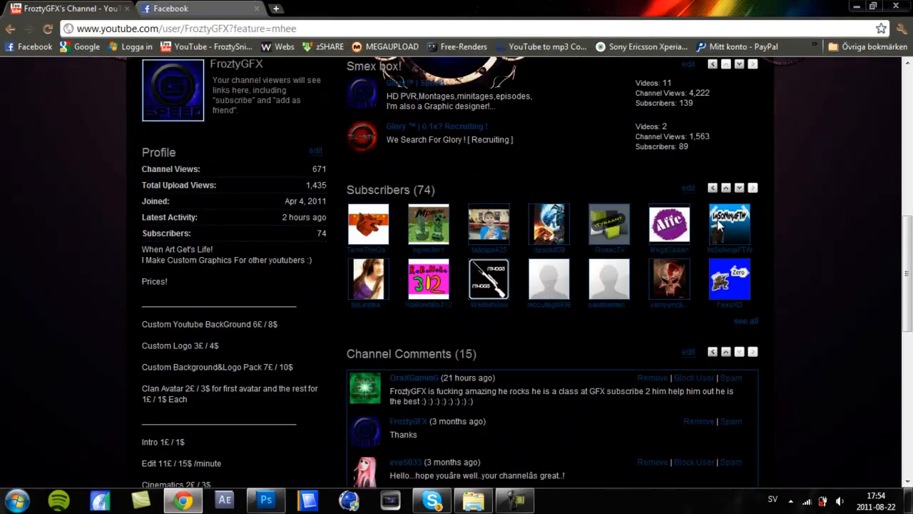
pyautogui.scroll(6, 716, 223)
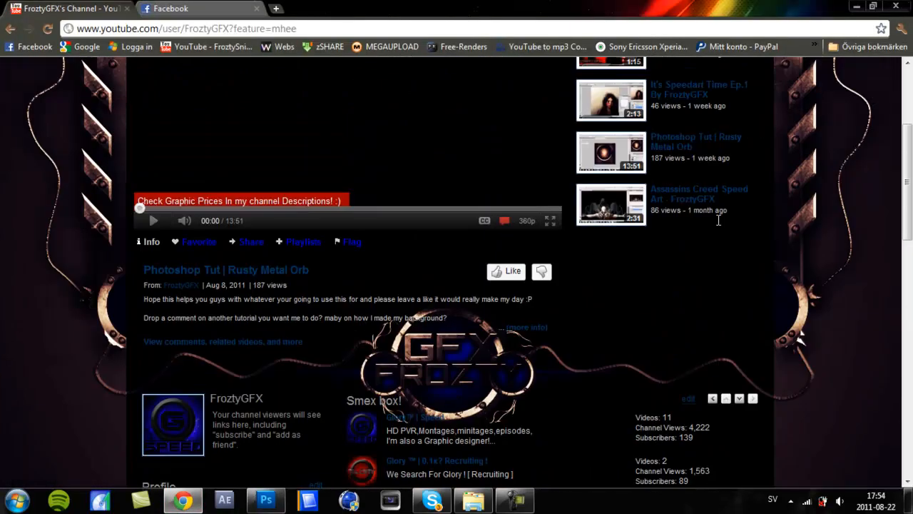
pyautogui.scroll(2, 719, 225)
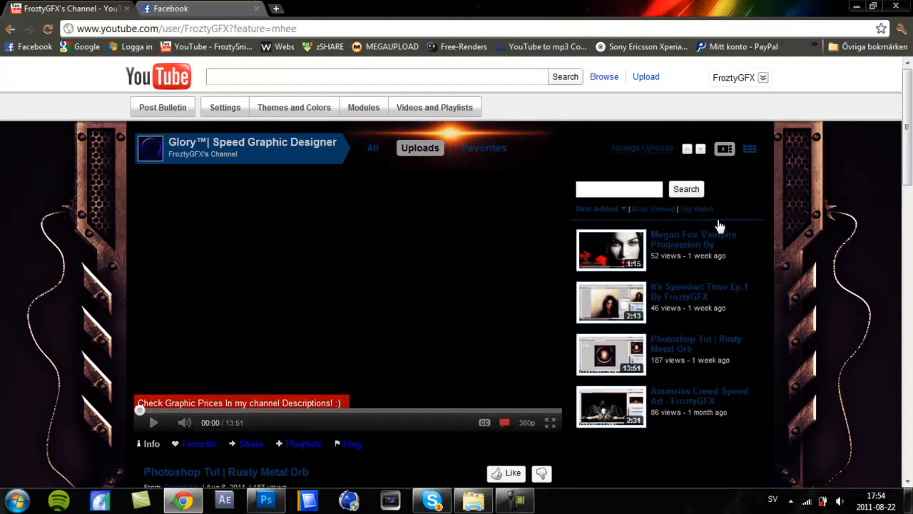
pyautogui.scroll(-4, 719, 225)
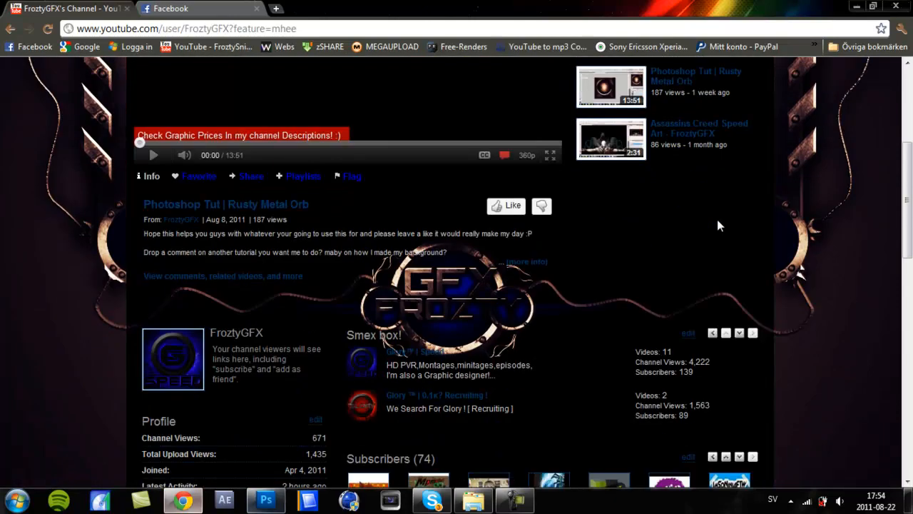
pyautogui.hotkey('alt', 'Tab')
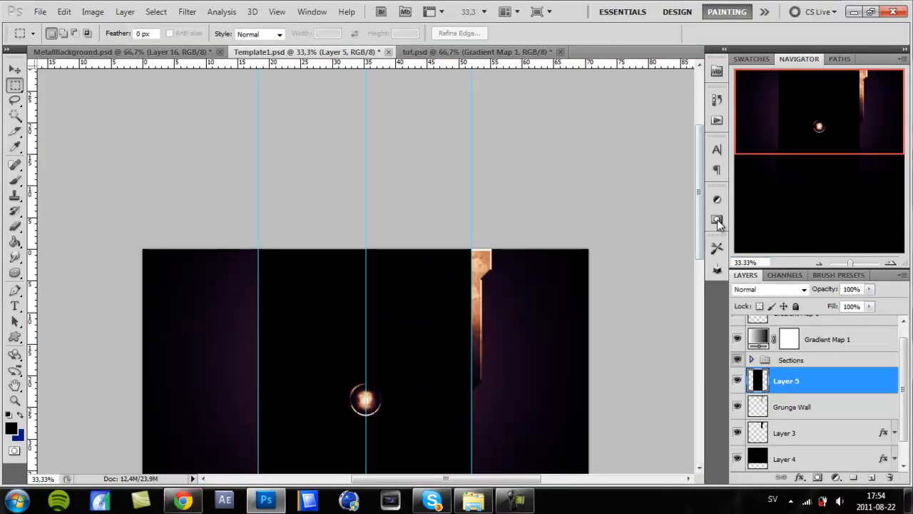
# - Hide the black Layer 5 so the template's section lines show around the emblem
pyautogui.scroll(-5, 717, 223)
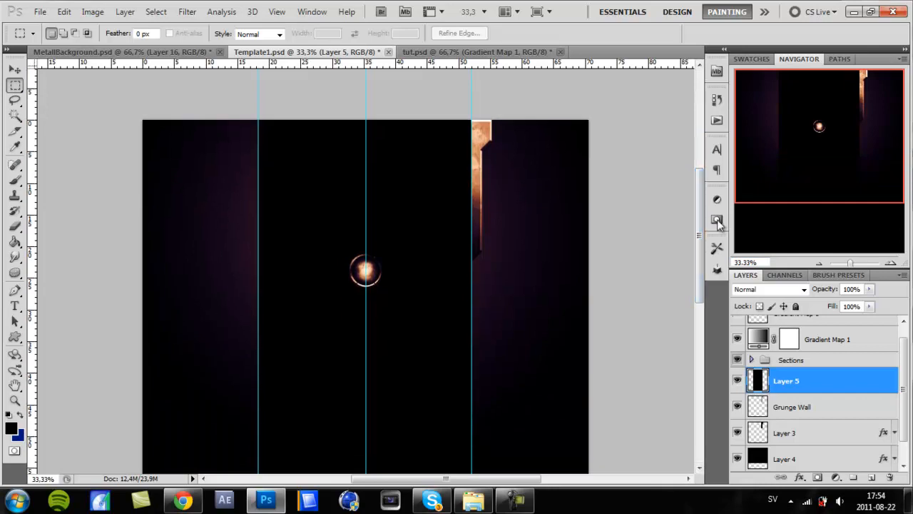
pyautogui.hotkey('ctrl', ',')
pyautogui.hotkey('ctrl', '+')
pyautogui.hotkey('ctrl', '+')
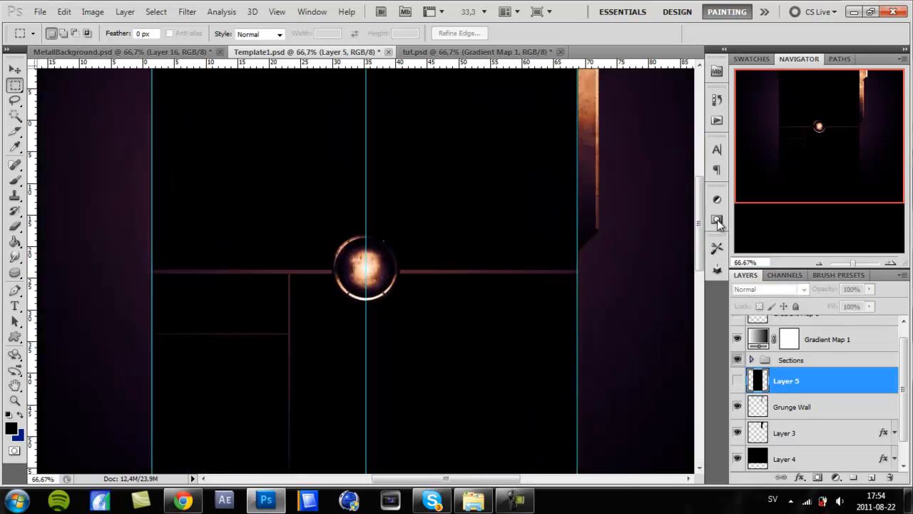
pyautogui.scroll(3, 718, 224)
pyautogui.scroll(1, 718, 223)
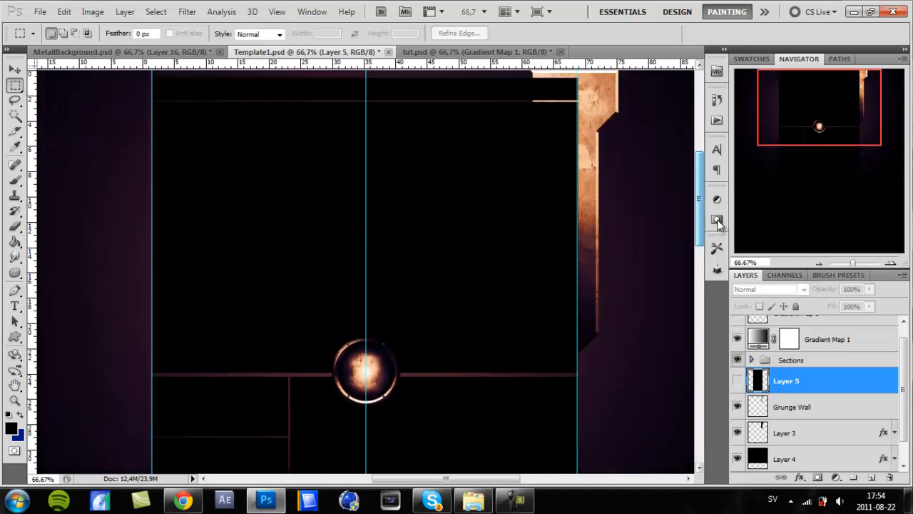
pyautogui.hotkey('ctrl', ',')
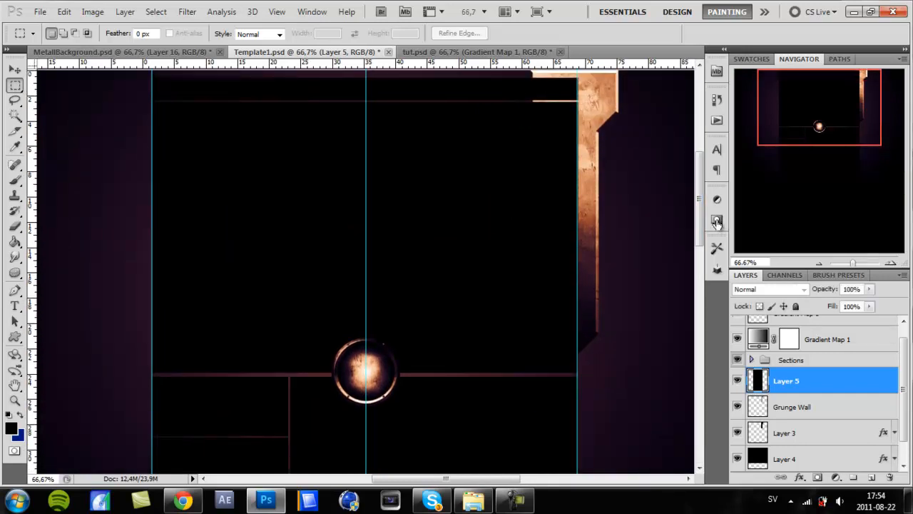
pyautogui.hotkey('ctrl', ',')
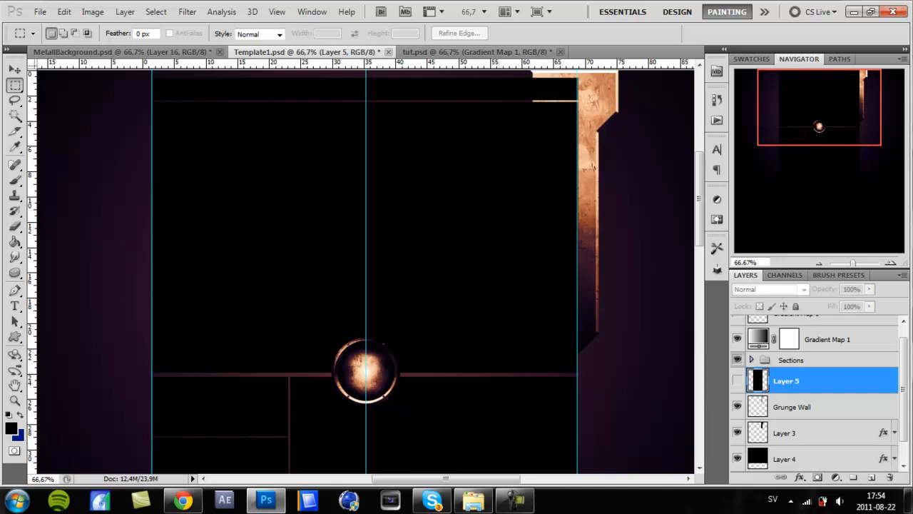
pyautogui.moveTo(578, 367); pyautogui.dragTo(137, 402)
pyautogui.hotkey('ctrl', 'd')
pyautogui.scroll(1, 361, 271)
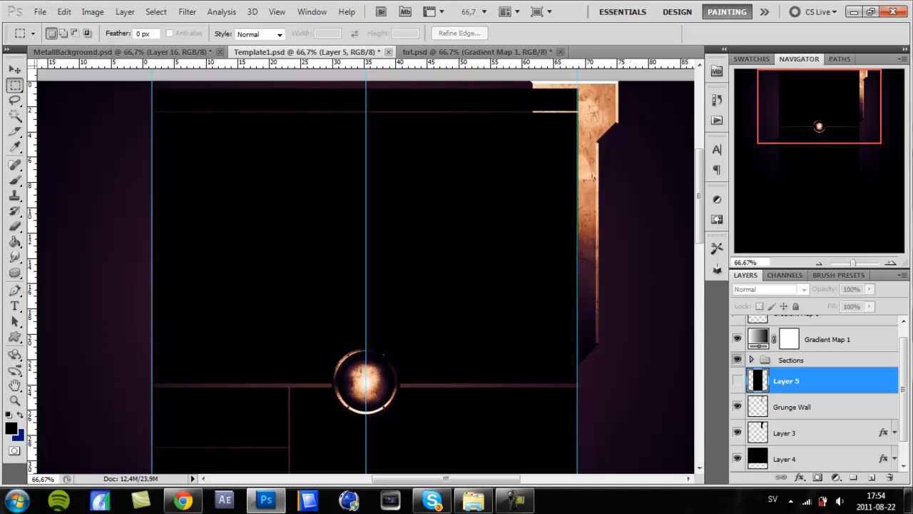
pyautogui.scroll(-2, 361, 271)
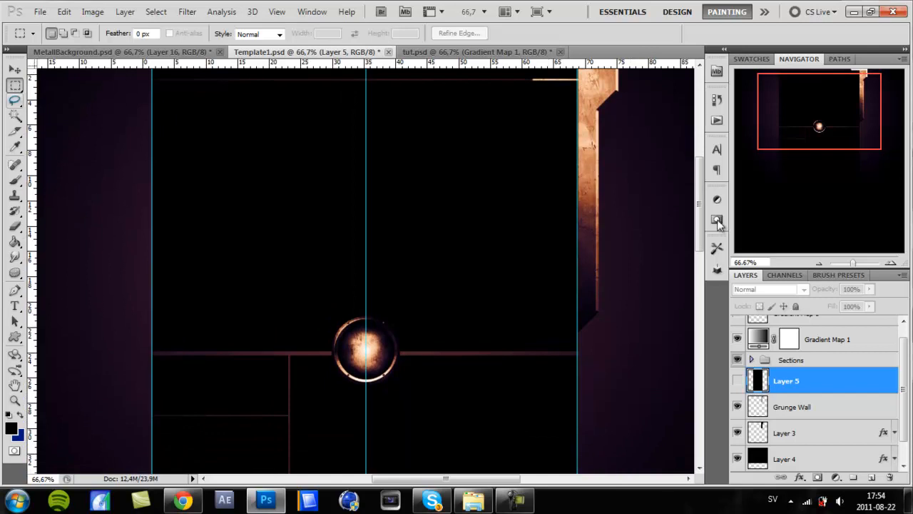
# - On a new layer above Layer 5, start a stepped bracket outline with the Pen tool: flat base, right-hand step, and a curved dip on top
pyautogui.press('p')
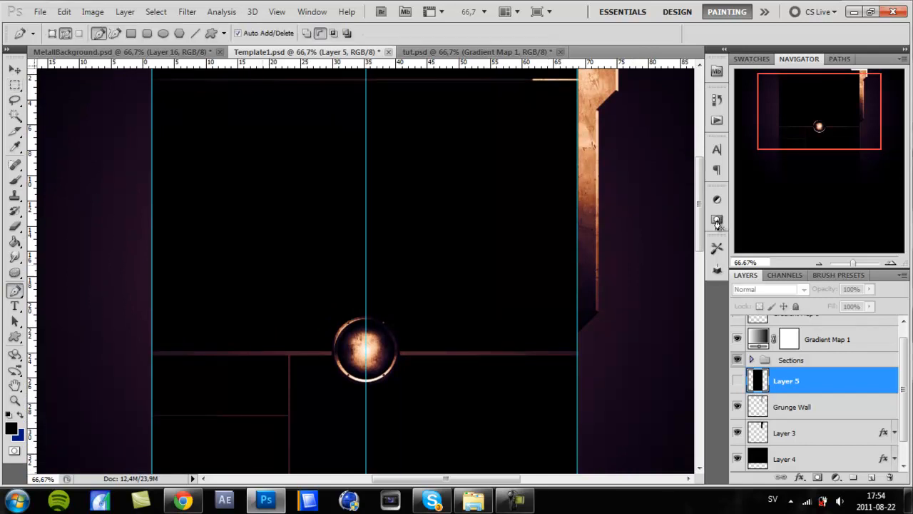
pyautogui.hotkey('ctrl', 'shift', 'alt', 'n')
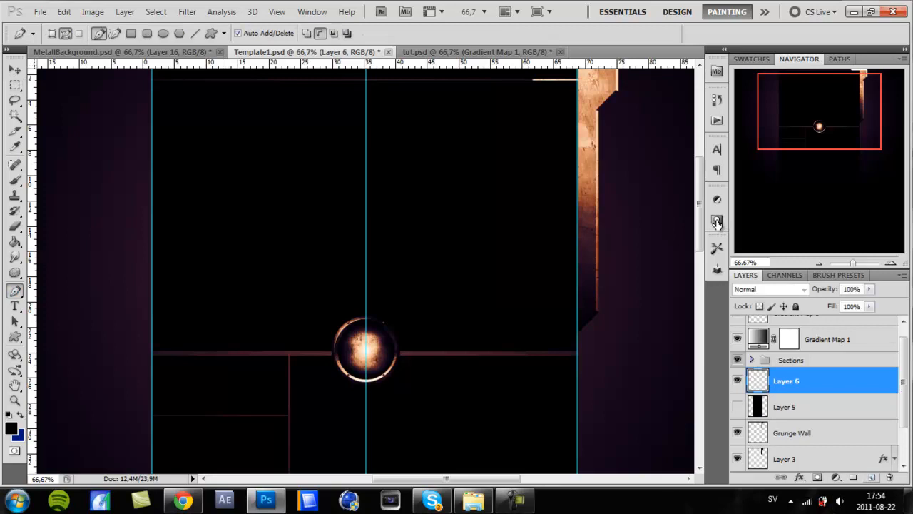
pyautogui.click(184, 219)
pyautogui.click(213, 218)
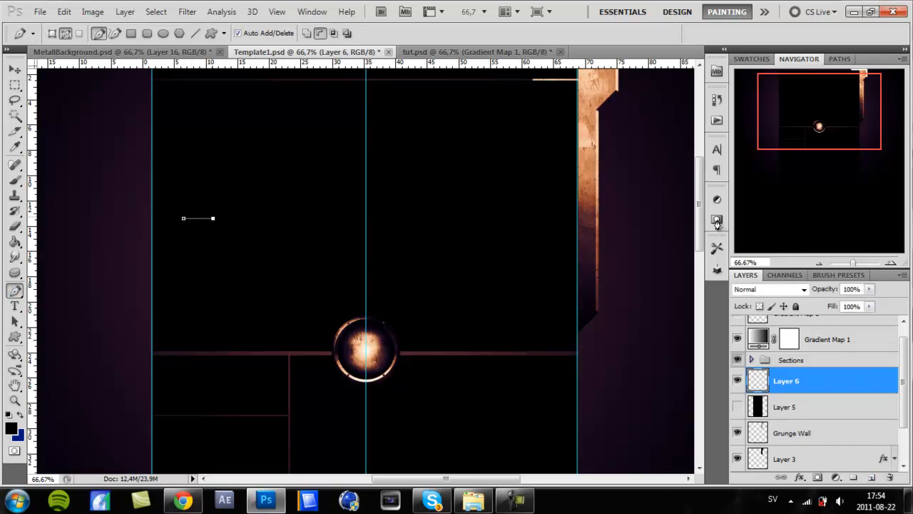
pyautogui.hotkey('ctrl', 'z')
pyautogui.click(248, 218)
pyautogui.click(248, 192)
pyautogui.click(228, 191)
pyautogui.hotkey('ctrl', 'z')
pyautogui.hotkey('ctrl', 'z')
pyautogui.hotkey('ctrl', 'shift', 'z')
pyautogui.hotkey('ctrl', 'shift', 'z')
pyautogui.hotkey('ctrl', 'alt', 'z')
pyautogui.hotkey('ctrl', 'shift', 'z')
pyautogui.hotkey('ctrl', 'z')
pyautogui.click(224, 179)
pyautogui.hotkey('ctrl', 'z')
pyautogui.click(213, 179)
pyautogui.moveTo(214, 179); pyautogui.dragTo(205, 179)
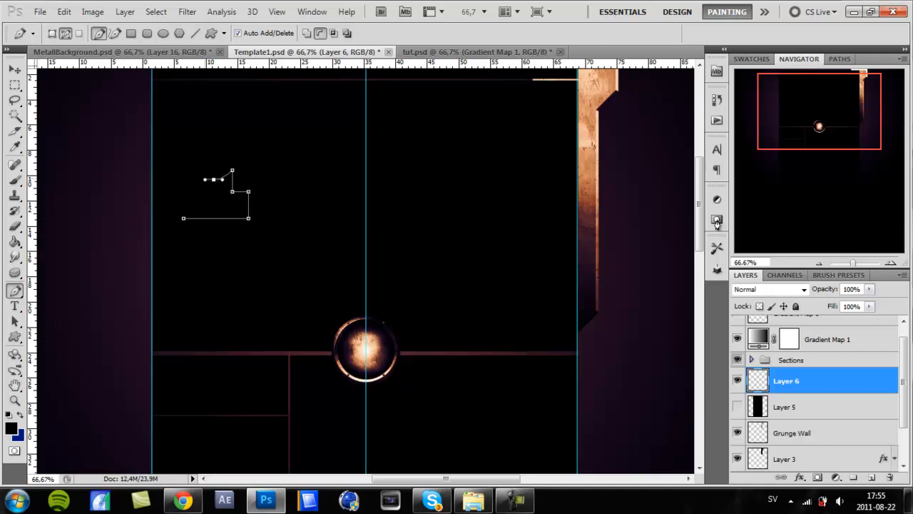
# - Add guides along the outline's top, step height and left edge, and complete its matching left half to close the path
pyautogui.click(205, 171)
pyautogui.hotkey('ctrl', 'z')
pyautogui.click(200, 168)
pyautogui.hotkey('ctrl', 'z')
pyautogui.moveTo(228, 63); pyautogui.dragTo(228, 170)
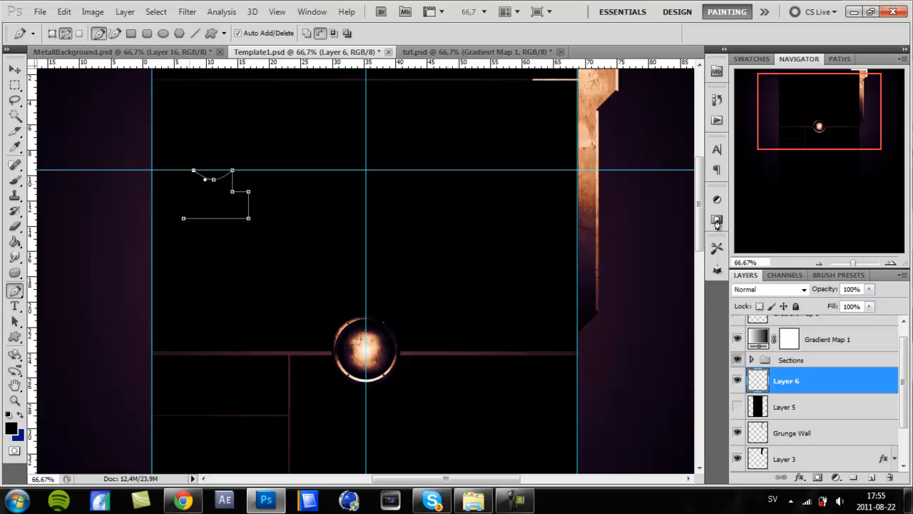
pyautogui.moveTo(243, 63); pyautogui.dragTo(241, 191)
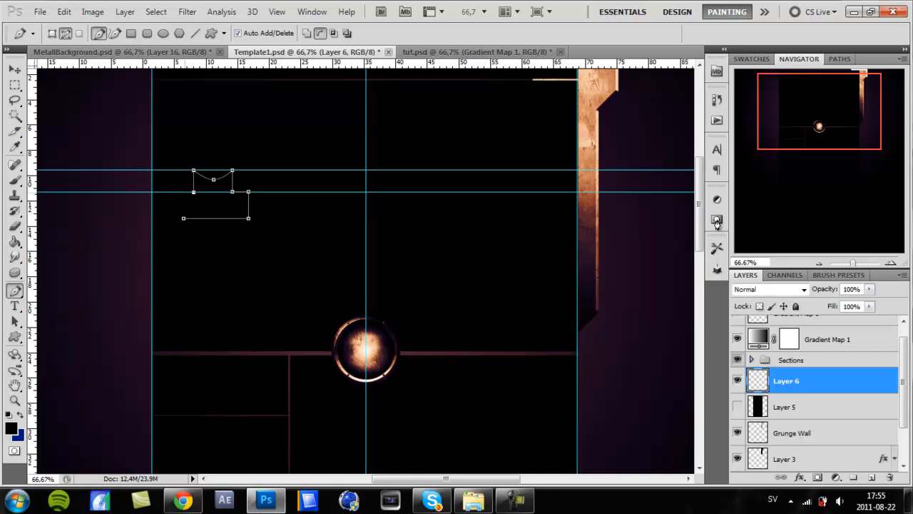
pyautogui.moveTo(32, 125); pyautogui.dragTo(184, 125)
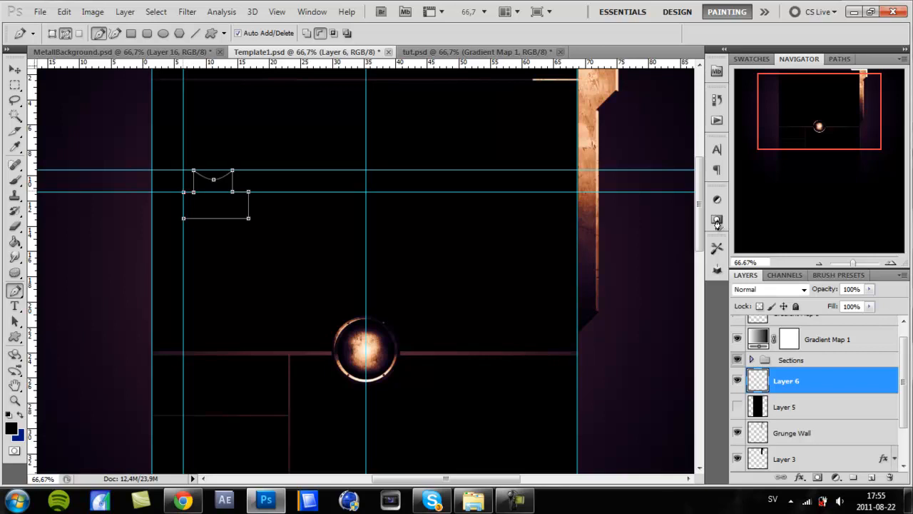
pyautogui.click(183, 219)
# - Turn the closed bracket path into a new anti-aliased selection with a 0-pixel feather radius
pyautogui.rightClick(235, 208)
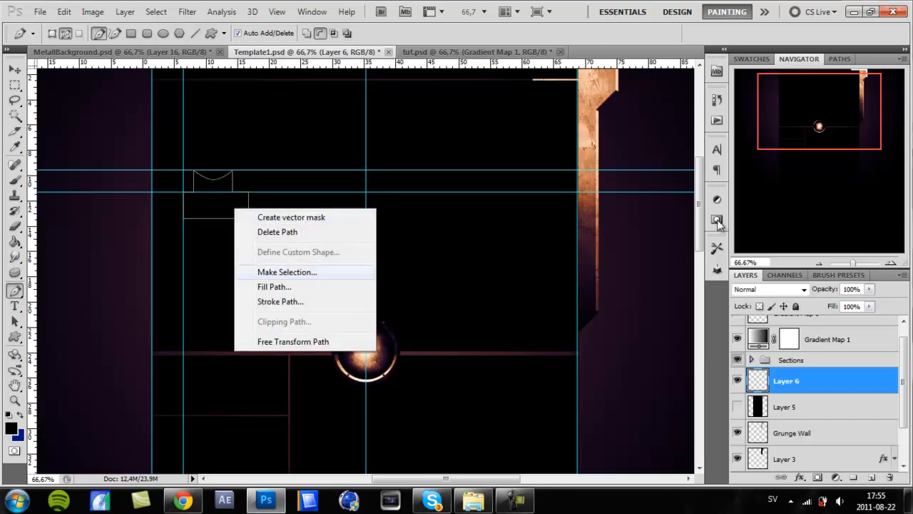
pyautogui.click(285, 272)
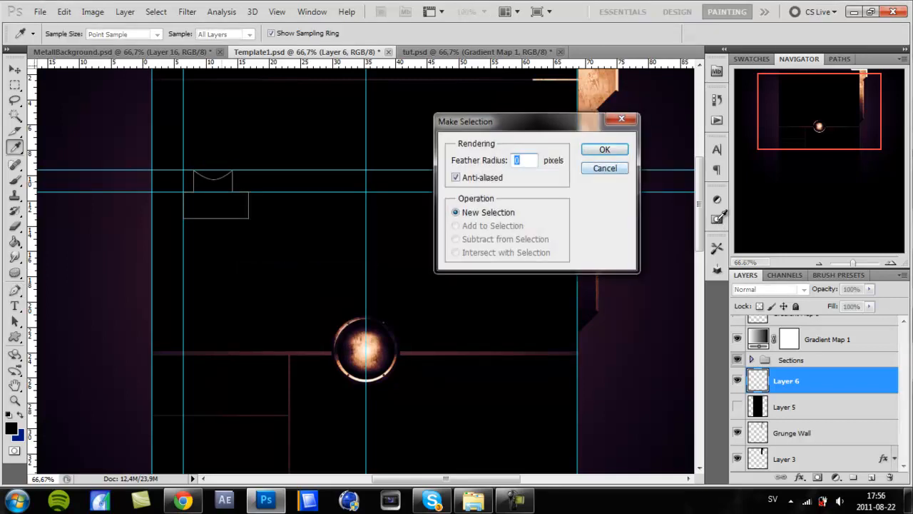
pyautogui.press('Return')
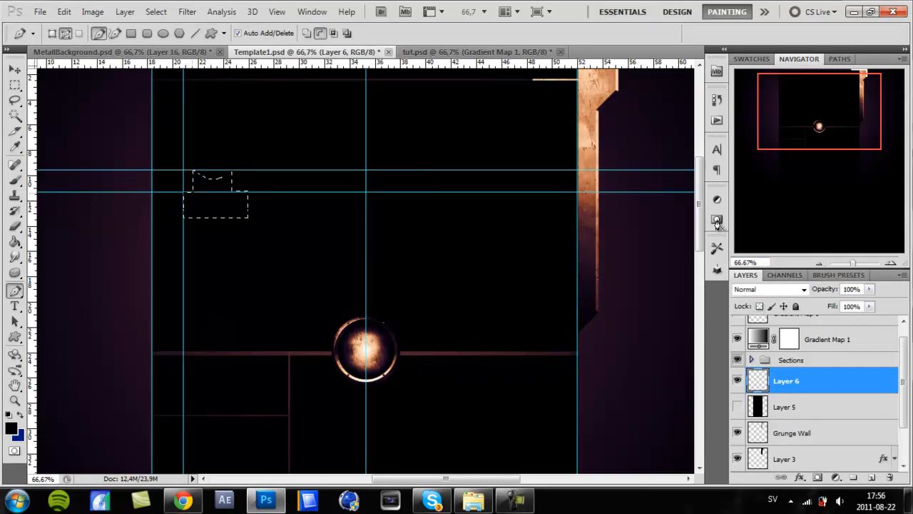
# - Fill the bracket selection with black at 100% opacity, deselect, and move the shape just left of the central channel area
pyautogui.click(717, 222)
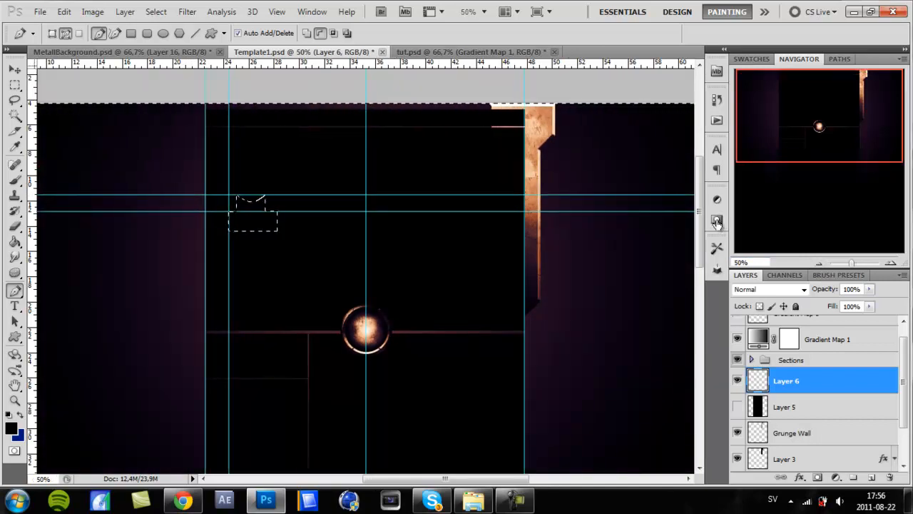
pyautogui.hotkey('shift', 'F5')
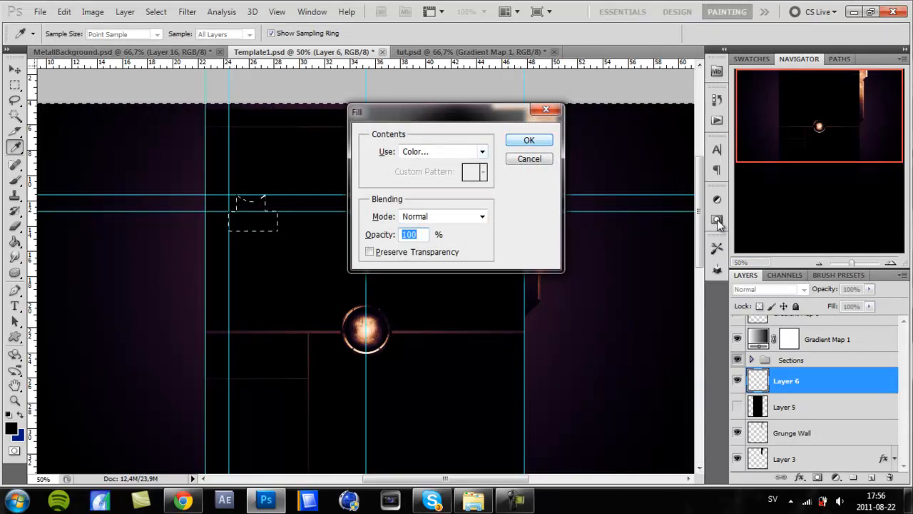
pyautogui.press('Escape')
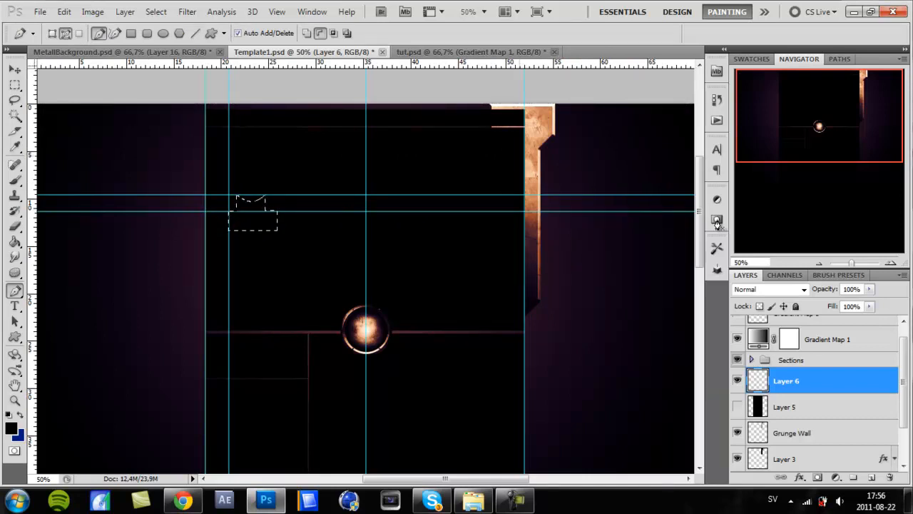
pyautogui.hotkey('shift', 'F5')
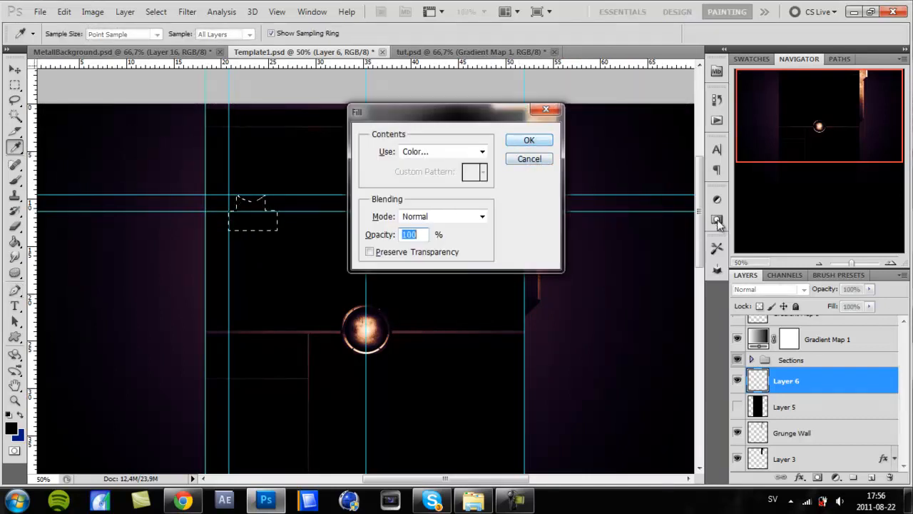
pyautogui.press('Return')
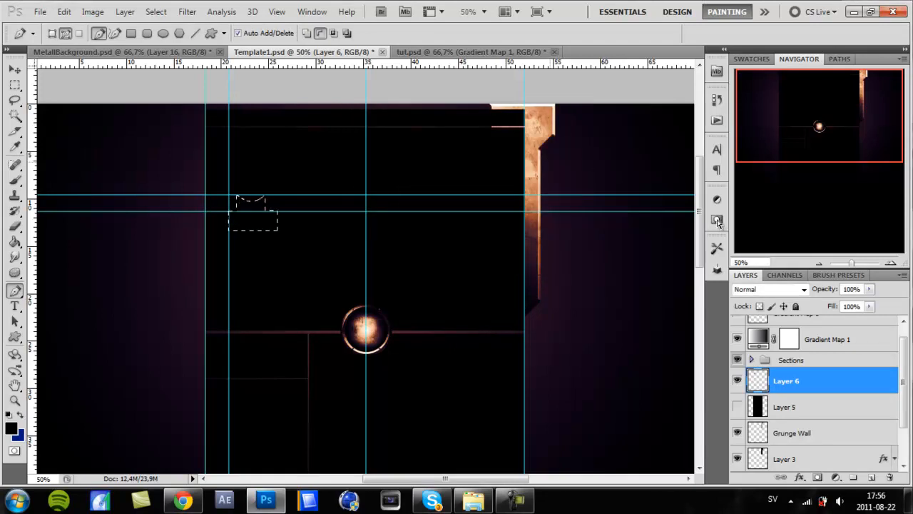
pyautogui.press('v')
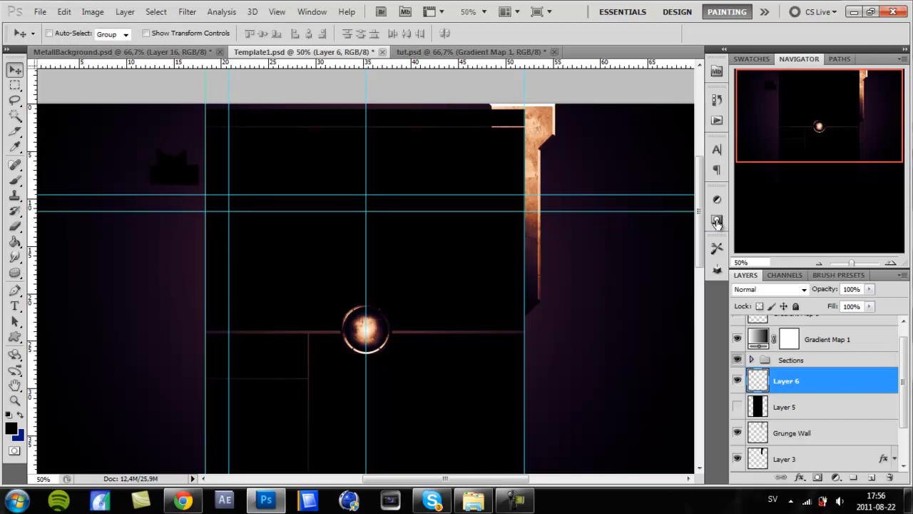
# - Copy the layer style of Layer 3, the beveled side shape
pyautogui.scroll(-2, 717, 222)
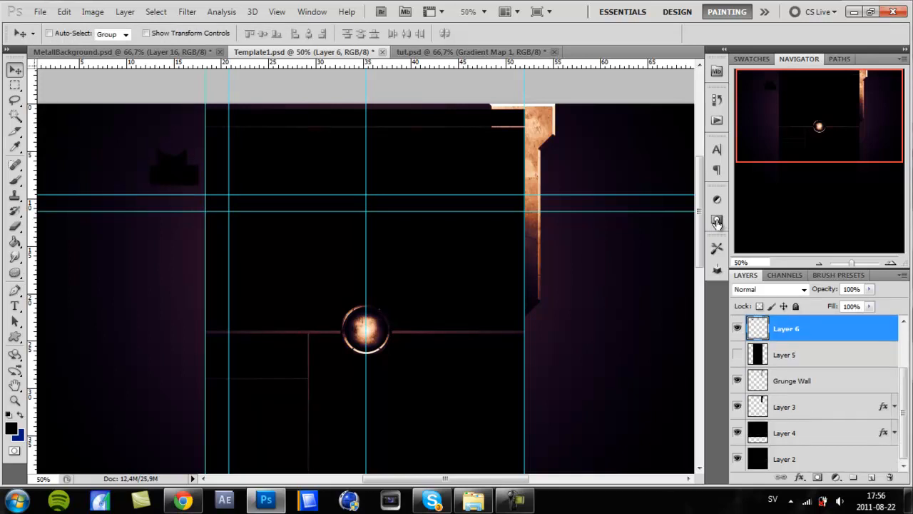
pyautogui.rightClick(883, 406)
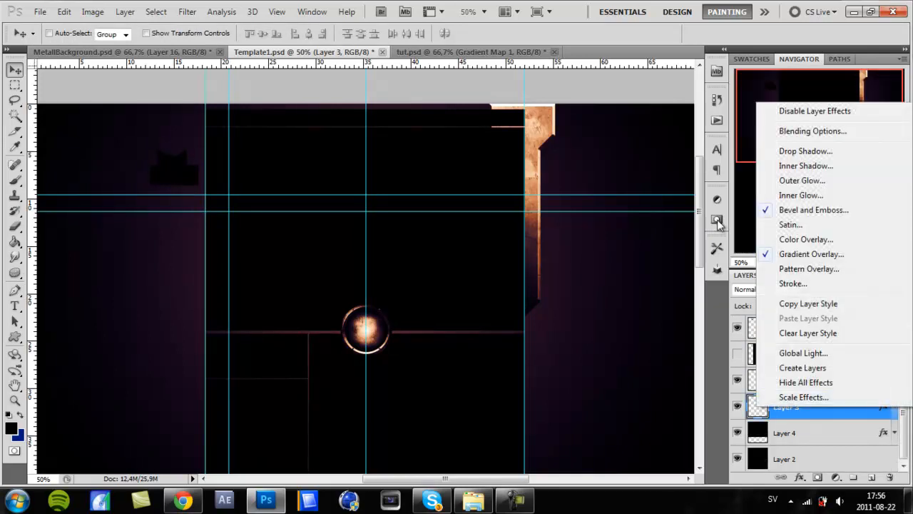
pyautogui.press('Escape')
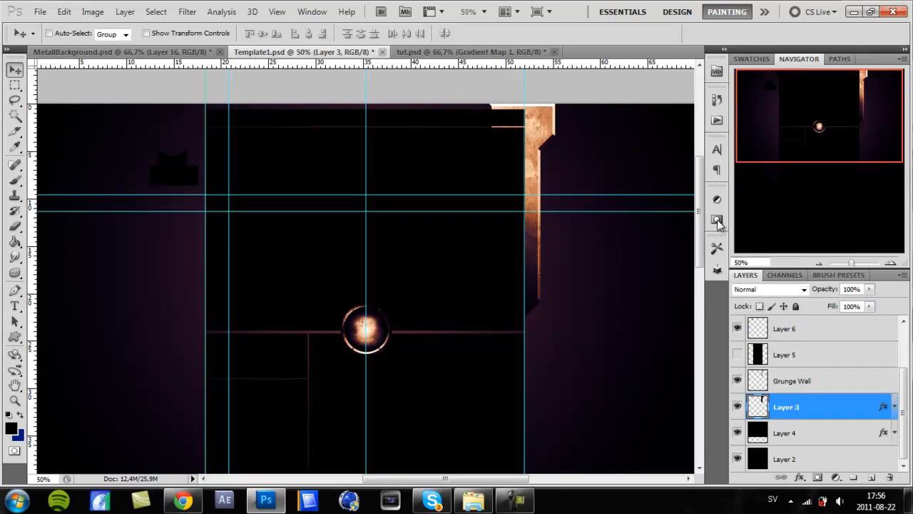
pyautogui.moveTo(539, 178); pyautogui.dragTo(575, 179)
pyautogui.hotkey('ctrl', 'z')
pyautogui.rightClick(798, 404)
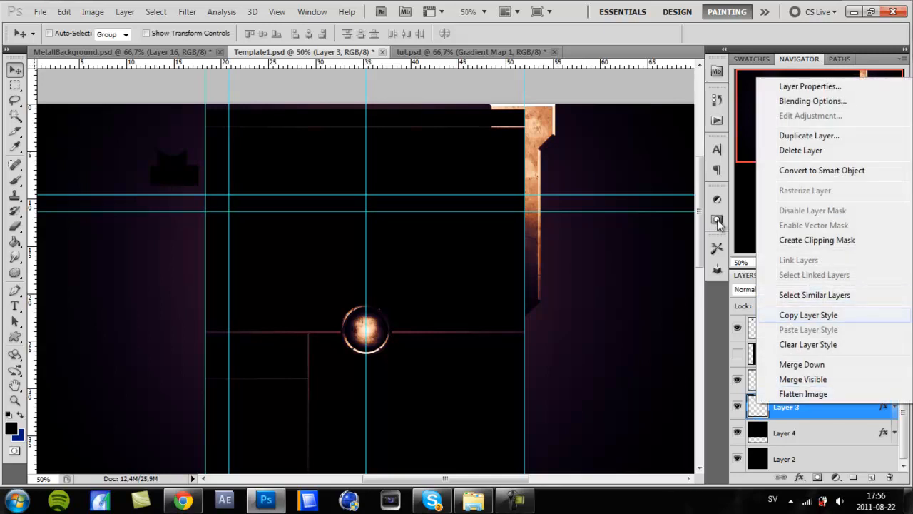
pyautogui.click(808, 314)
# - Paste the copied layer style onto Layer 6 and reposition the bracket lower in the area left of the channel
pyautogui.scroll(3, 817, 393)
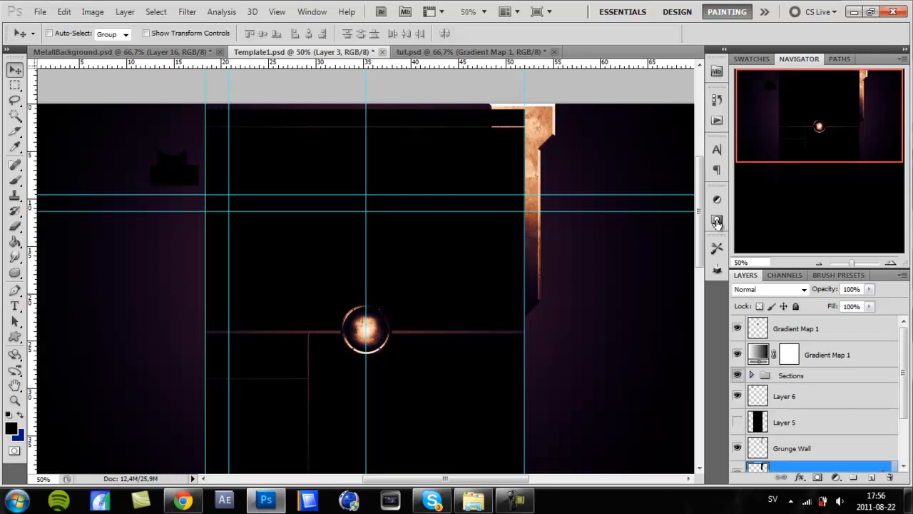
pyautogui.click(784, 396)
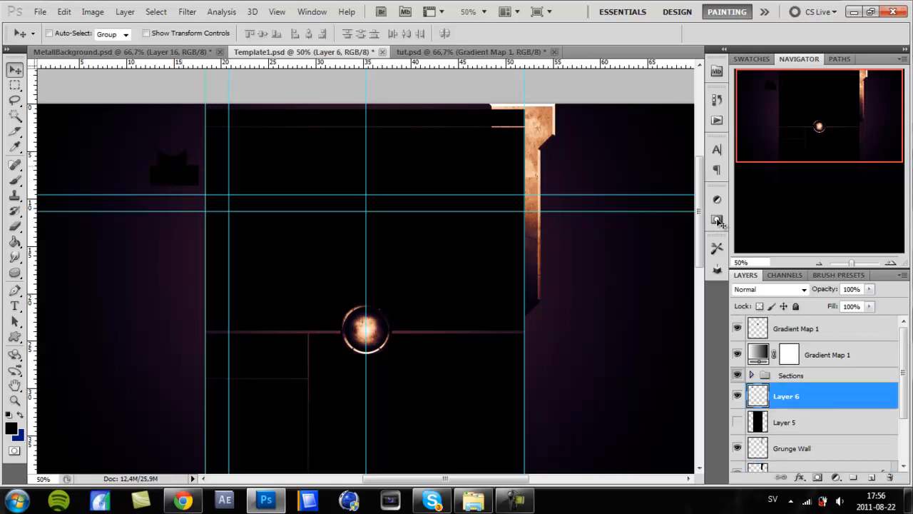
pyautogui.moveTo(174, 173)
pyautogui.mouseDown()
pyautogui.moveTo(182, 171)
pyautogui.moveTo(157, 271)
pyautogui.moveTo(164, 277)
pyautogui.moveTo(181, 264)
pyautogui.mouseUp()
pyautogui.rightClick(784, 396)
pyautogui.click(808, 320)
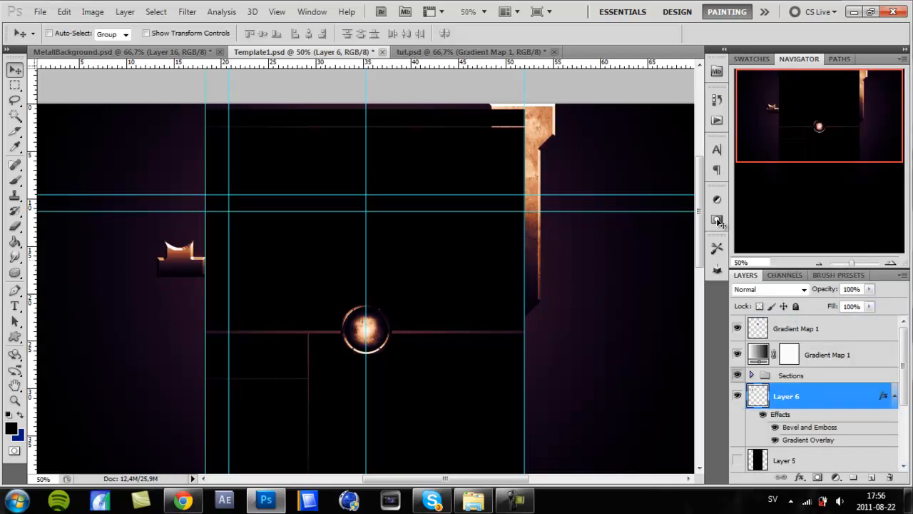
pyautogui.hotkey('shift', 'Down')
pyautogui.hotkey('shift', 'Down')
pyautogui.hotkey('shift', 'Left')
pyautogui.hotkey('shift', 'Left')
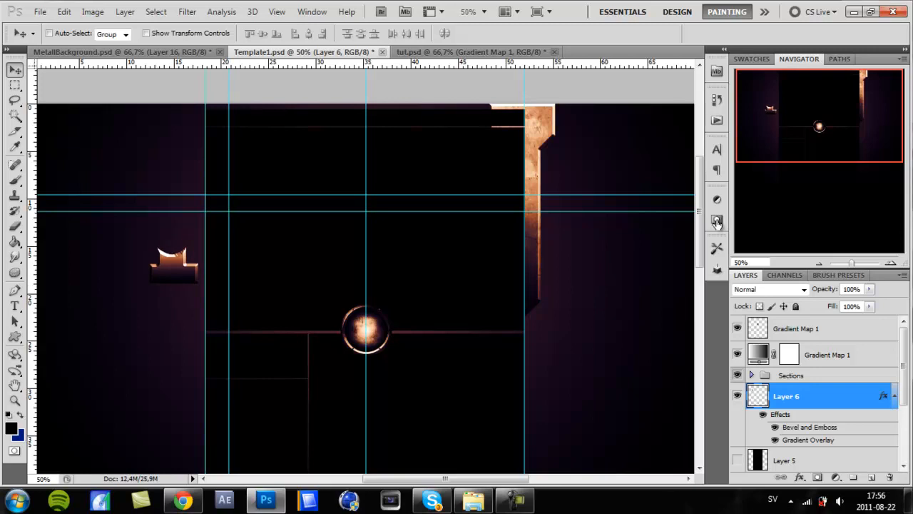
pyautogui.click(895, 395)
# - Place the Grunge Wall texture from the Textures folder above Layer 6, enlarged and positioned to cover the bracket shape
pyautogui.moveTo(903, 371); pyautogui.dragTo(903, 388)
pyautogui.click(473, 500)
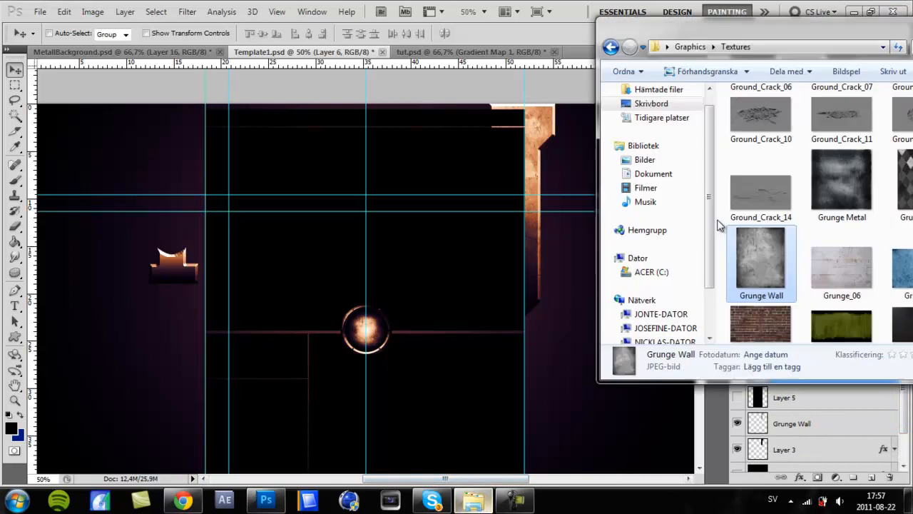
pyautogui.moveTo(761, 263); pyautogui.dragTo(499, 264)
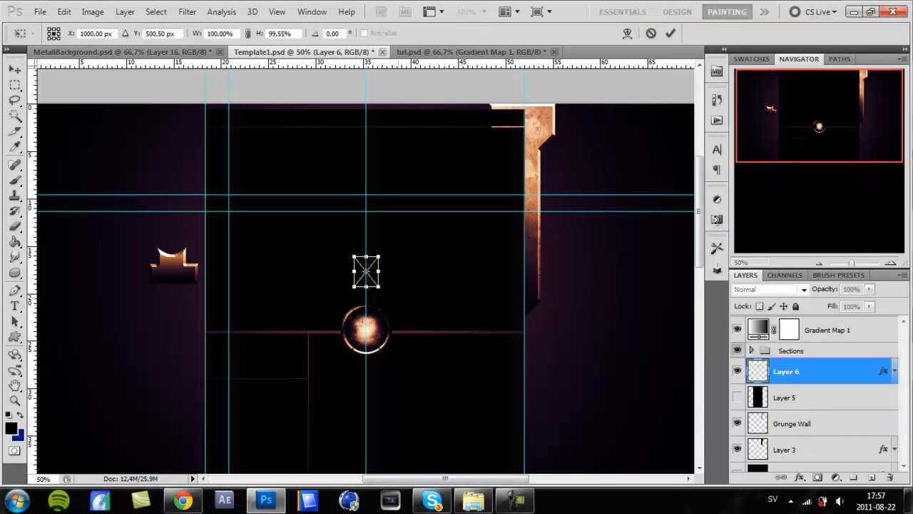
pyautogui.moveTo(379, 256)
pyautogui.mouseDown()
pyautogui.moveTo(407, 222)
pyautogui.moveTo(385, 261)
pyautogui.moveTo(182, 261)
pyautogui.moveTo(180, 275)
pyautogui.mouseUp()
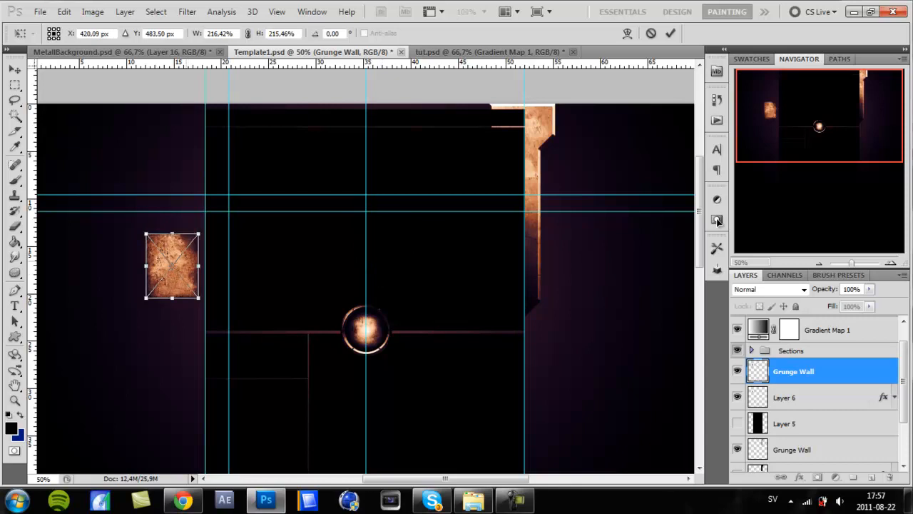
pyautogui.moveTo(199, 232); pyautogui.dragTo(209, 219)
pyautogui.moveTo(178, 258); pyautogui.dragTo(166, 266)
pyautogui.press('Return')
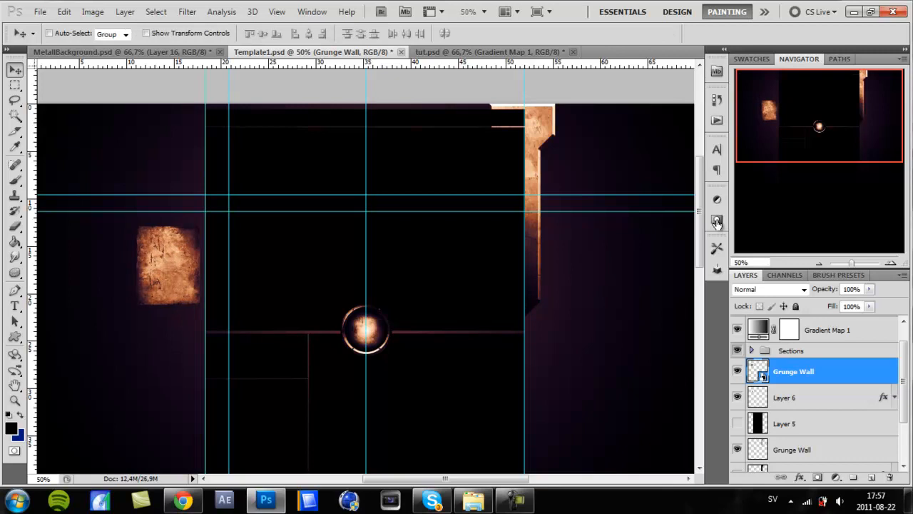
# - Rasterize the new Grunge Wall layer, trim it to Layer 6's bracket outline, and set its blend mode to Overlay
pyautogui.rightClick(782, 371)
pyautogui.click(662, 154)
pyautogui.keyDown('ctrl'); pyautogui.click(757, 397); pyautogui.keyUp('ctrl')
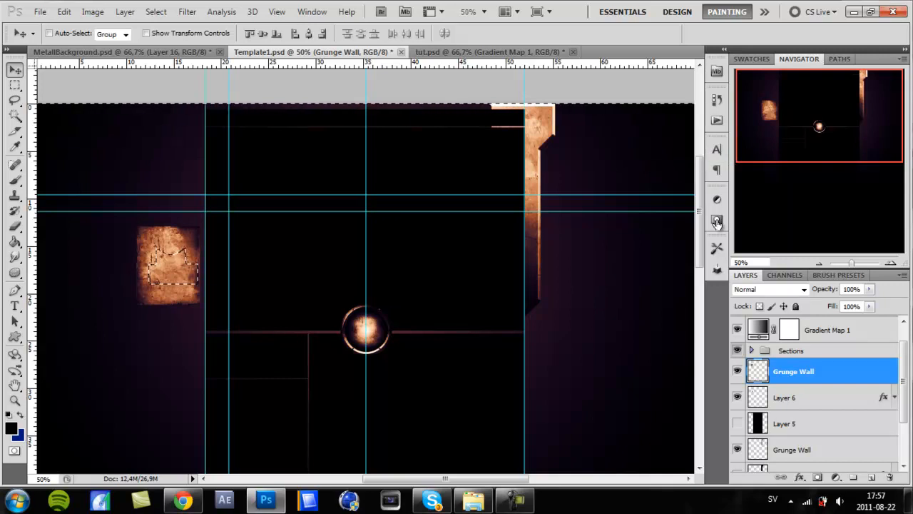
pyautogui.press('Delete')
pyautogui.hotkey('ctrl', 'd')
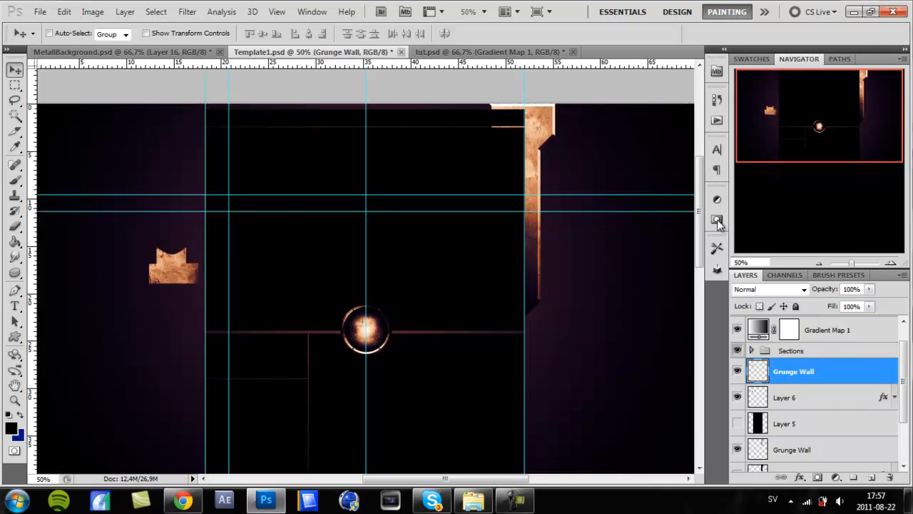
pyautogui.click(787, 289)
pyautogui.click(771, 166)
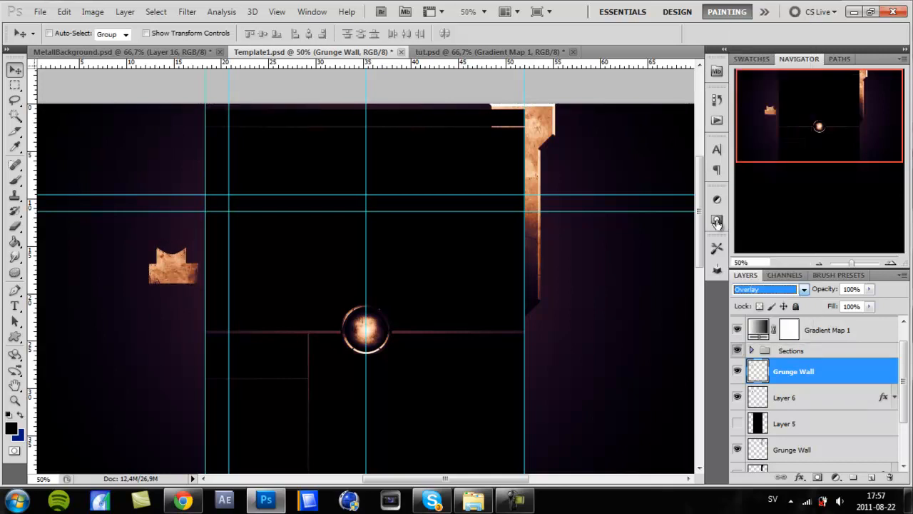
# - Scale Layer 6 and its Grunge Wall texture together down to about 25% of their size
pyautogui.hotkey('alt', 'shift', '[')
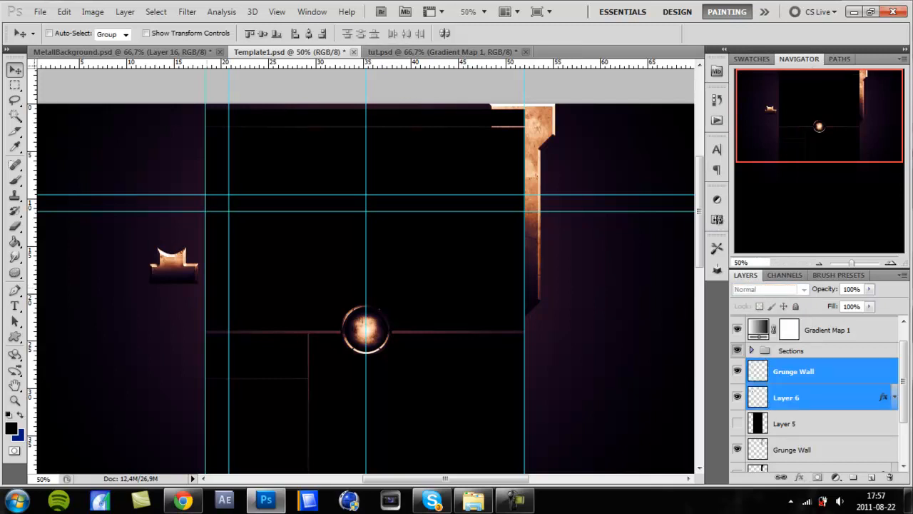
pyautogui.hotkey('ctrl', 't')
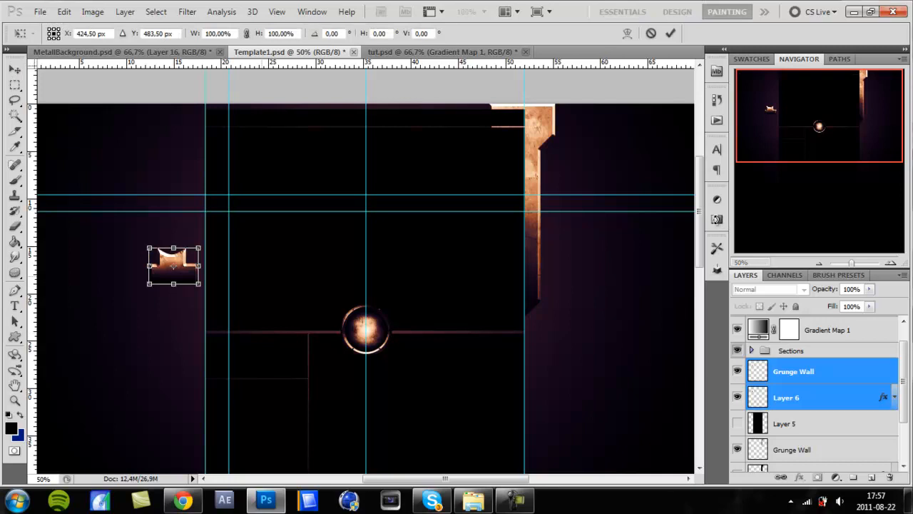
pyautogui.moveTo(200, 247); pyautogui.dragTo(164, 273)
pyautogui.hotkey('ctrl', '+')
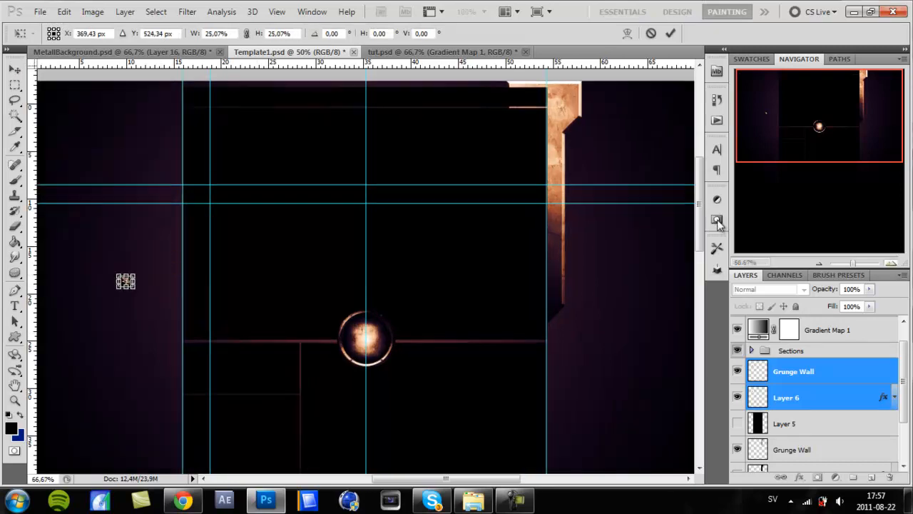
pyautogui.hotkey('ctrl', '+')
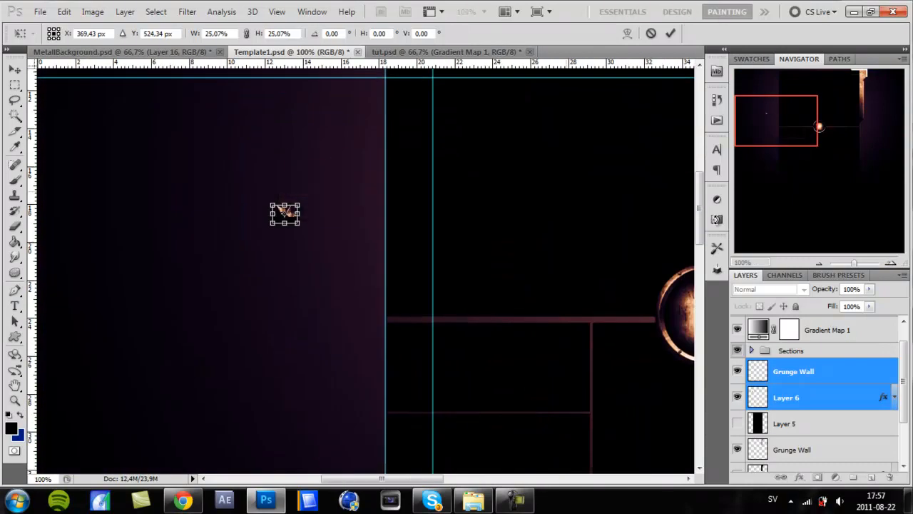
pyautogui.press('Return')
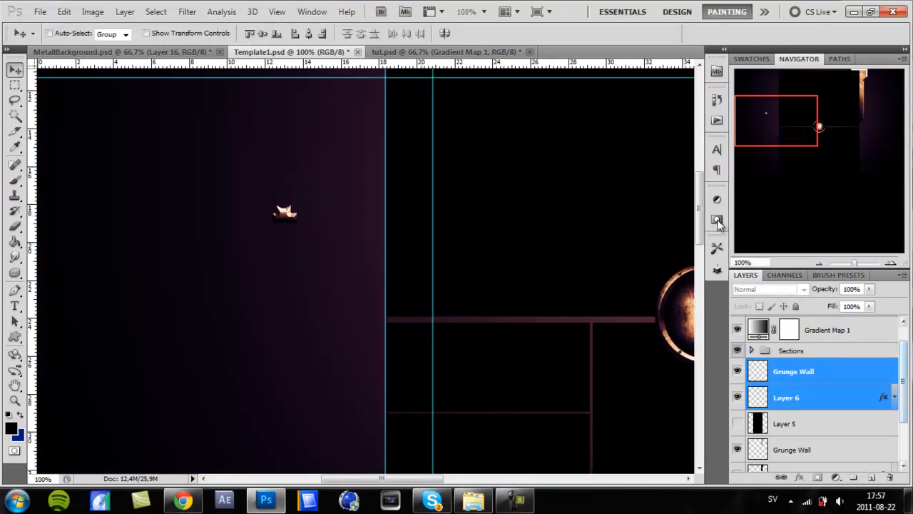
# - Set the Bevel and Emboss size of Layer 6 to 1 px
pyautogui.doubleClick(831, 397)
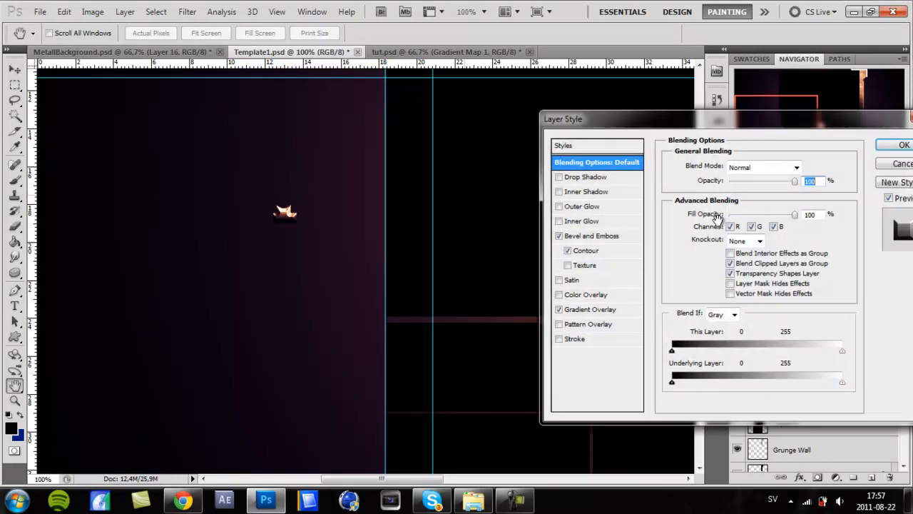
pyautogui.click(595, 235)
pyautogui.click(720, 224)
pyautogui.write('1')
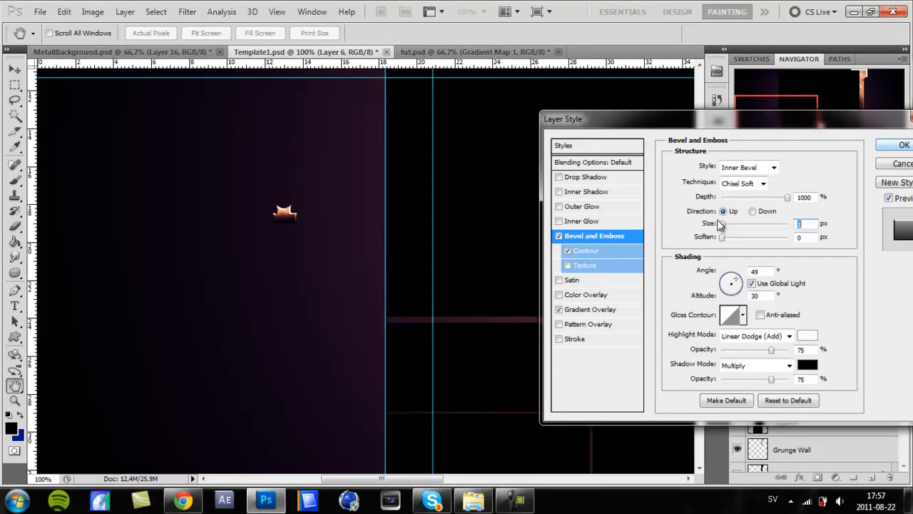
pyautogui.moveTo(713, 119); pyautogui.dragTo(646, 120)
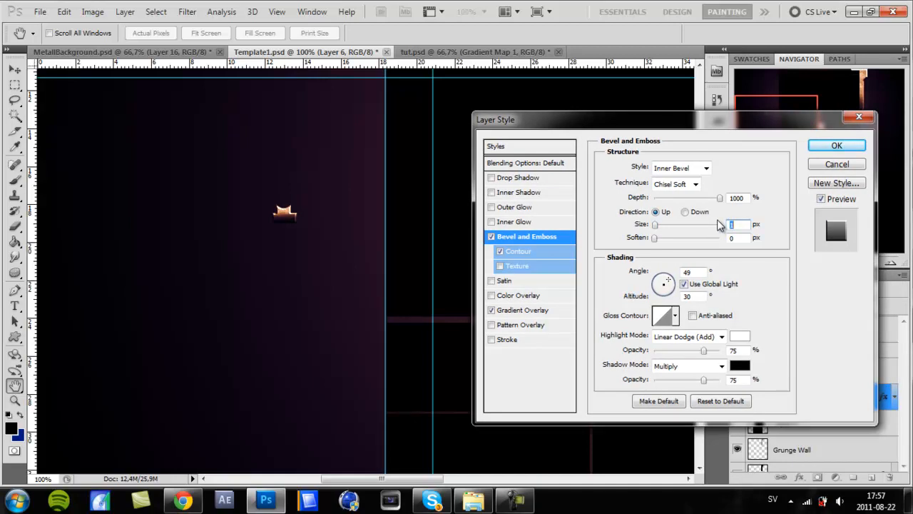
pyautogui.press('Return')
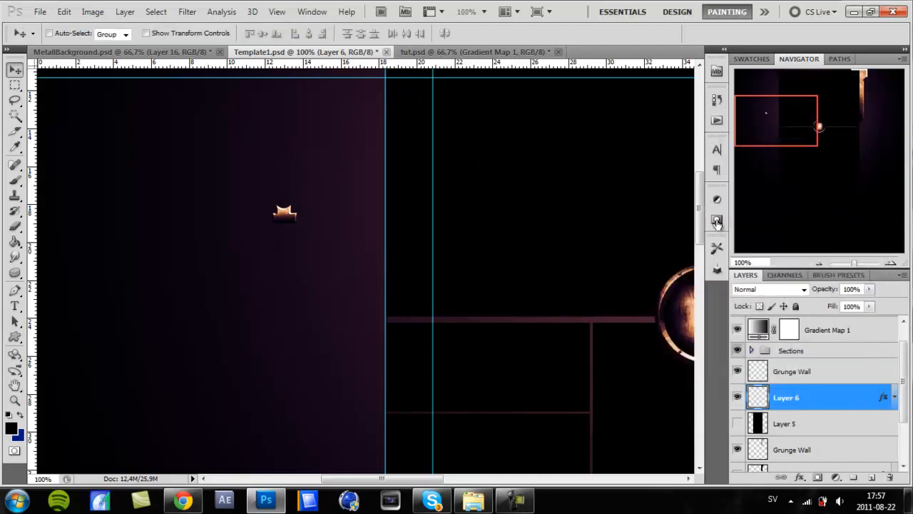
# - Raise Layer 6 and its Grunge Wall texture above the Sections group and move the bracket to the emblem's upper-right edge
pyautogui.hotkey('shift', 'alt', ']')
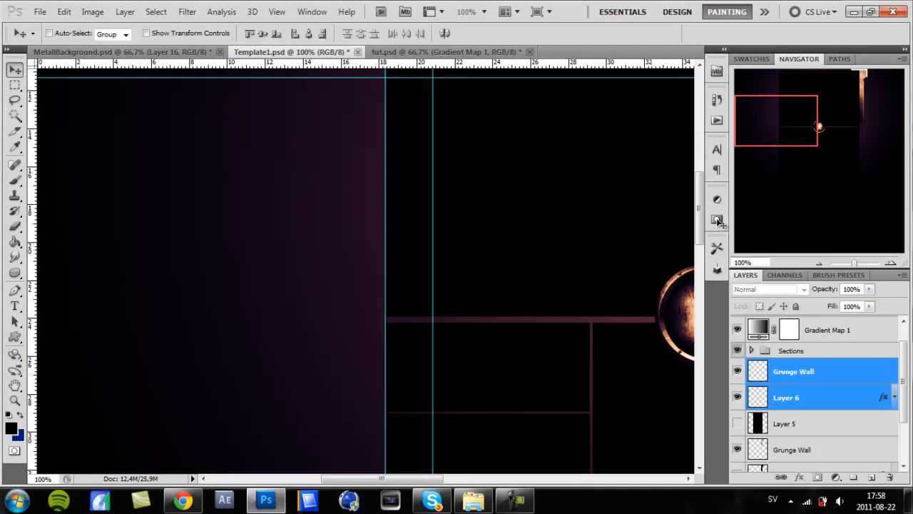
pyautogui.scroll(-2, 357, 271)
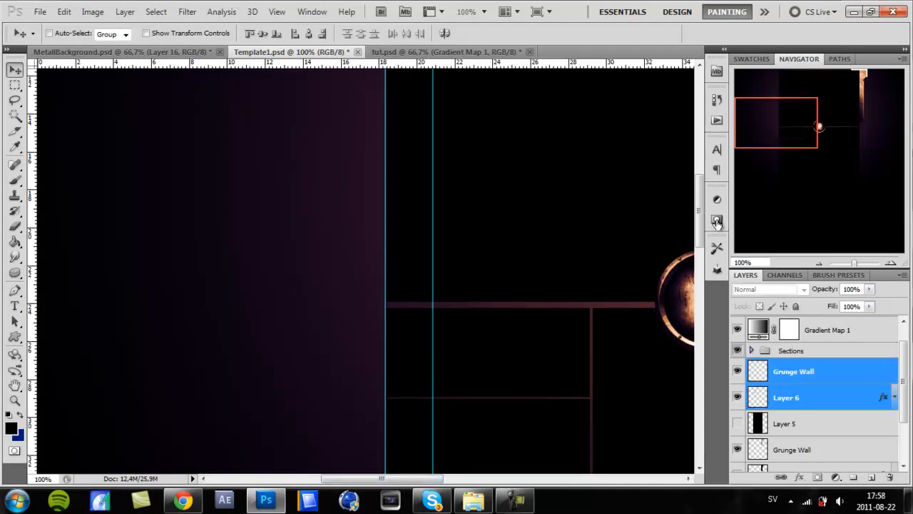
pyautogui.scroll(1, 716, 223)
pyautogui.hotkey('ctrl', ']')
pyautogui.hotkey('ctrl', ']')
pyautogui.hotkey('ctrl', ']')
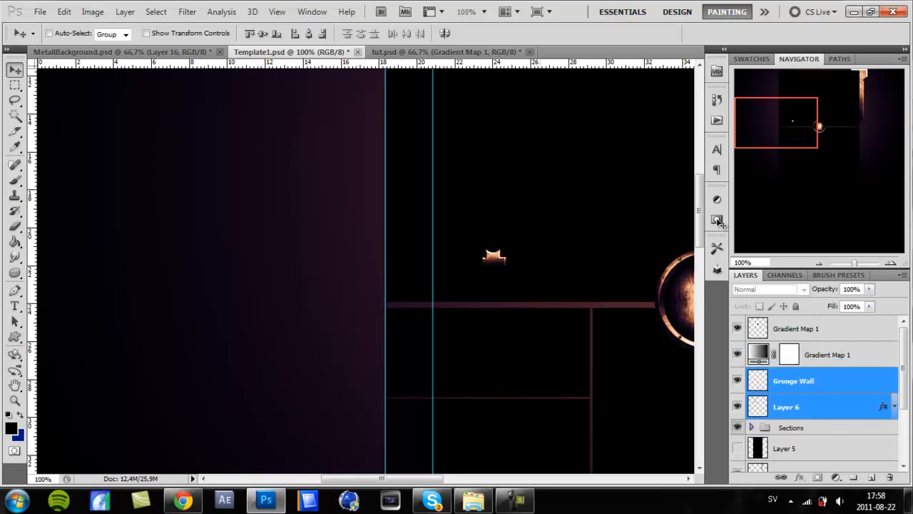
pyautogui.moveTo(382, 478); pyautogui.dragTo(426, 478)
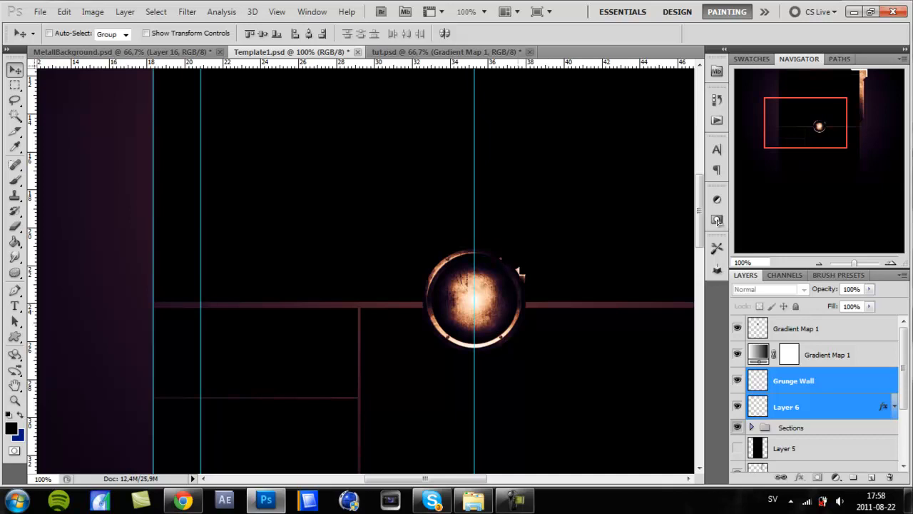
# - Rotate the small bracket clockwise to follow the emblem's ring, placing it just outside the upper-right edge
pyautogui.hotkey('ctrl', 't')
pyautogui.moveTo(581, 264); pyautogui.dragTo(572, 321)
pyautogui.press('Return')
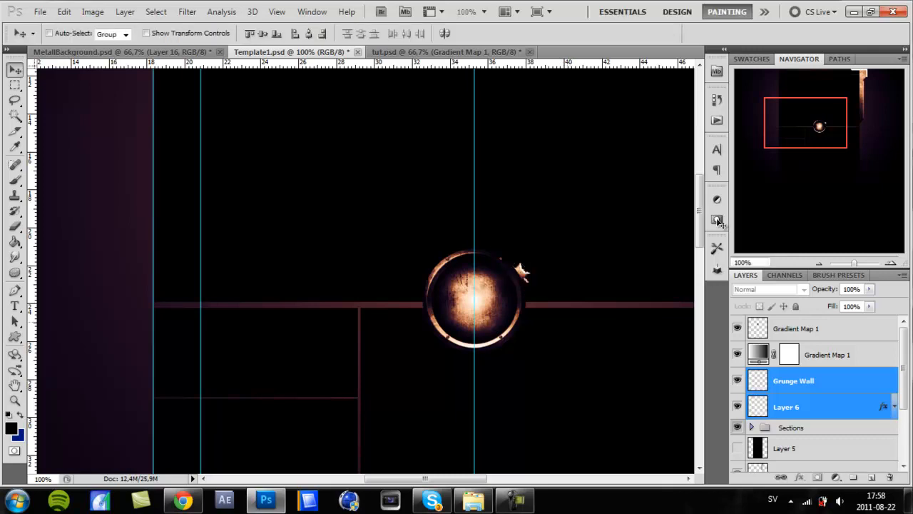
pyautogui.hotkey('ctrl', 'alt', 'shift', 't')
pyautogui.hotkey('ctrl', 'alt', 'shift', 't')
pyautogui.hotkey('ctrl', 'alt', 'z')
pyautogui.hotkey('ctrl', 'alt', 'z')
pyautogui.hotkey('ctrl', 't')
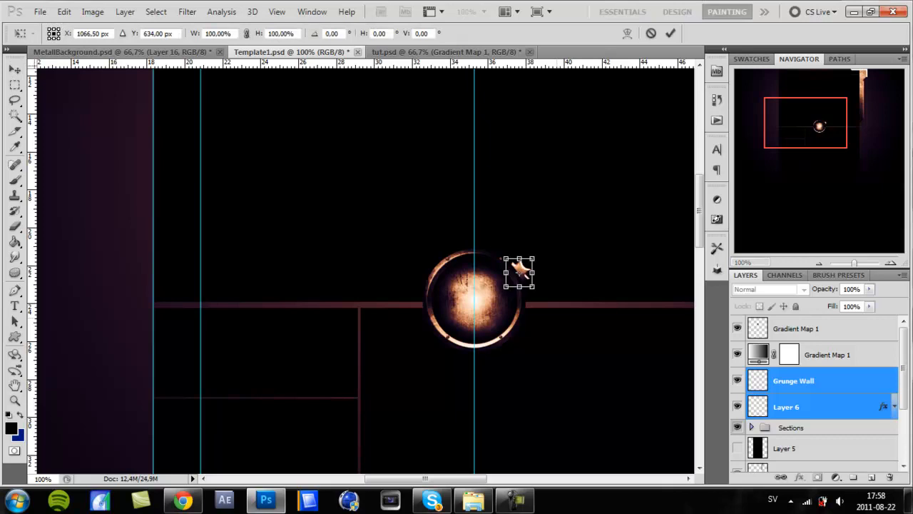
pyautogui.press('Return')
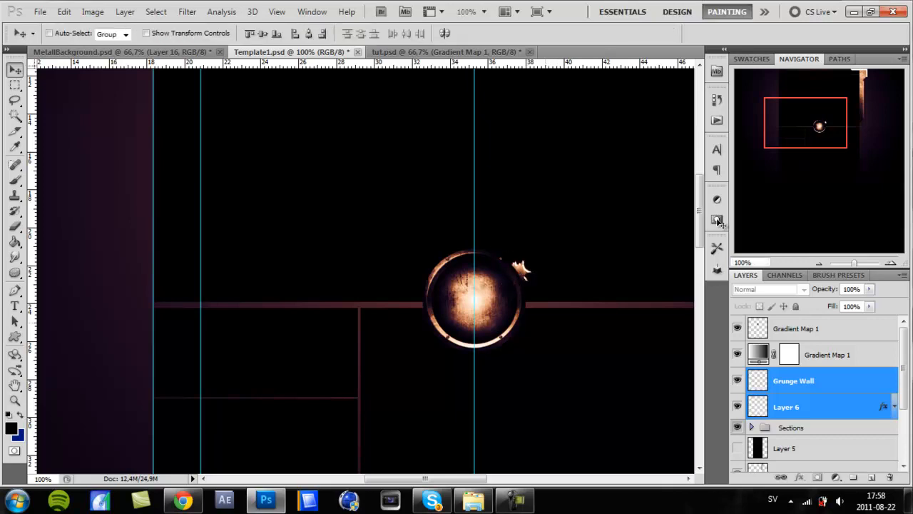
# - Fine-tune the bracket's rotation and position so it sits against the emblem ring's upper-right edge
pyautogui.hotkey('ctrl', 'alt', 'shift', 't')
pyautogui.hotkey('ctrl', 'alt', 'shift', 't')
pyautogui.hotkey('ctrl', 'alt', 'shift', 't')
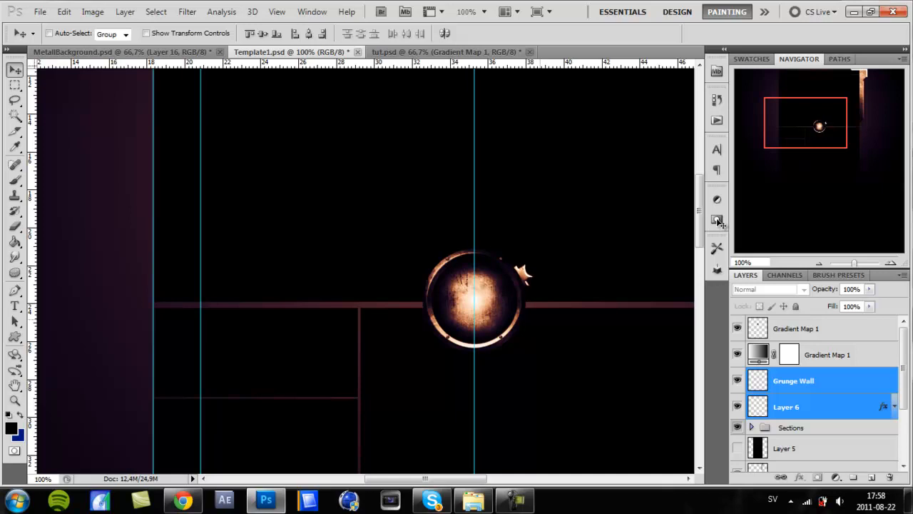
pyautogui.hotkey('ctrl', 't')
pyautogui.moveTo(535, 263); pyautogui.dragTo(525, 275)
pyautogui.press('Return')
pyautogui.moveTo(425, 479)
pyautogui.mouseDown()
pyautogui.moveTo(454, 478)
pyautogui.moveTo(410, 479)
pyautogui.moveTo(456, 479)
pyautogui.mouseUp()
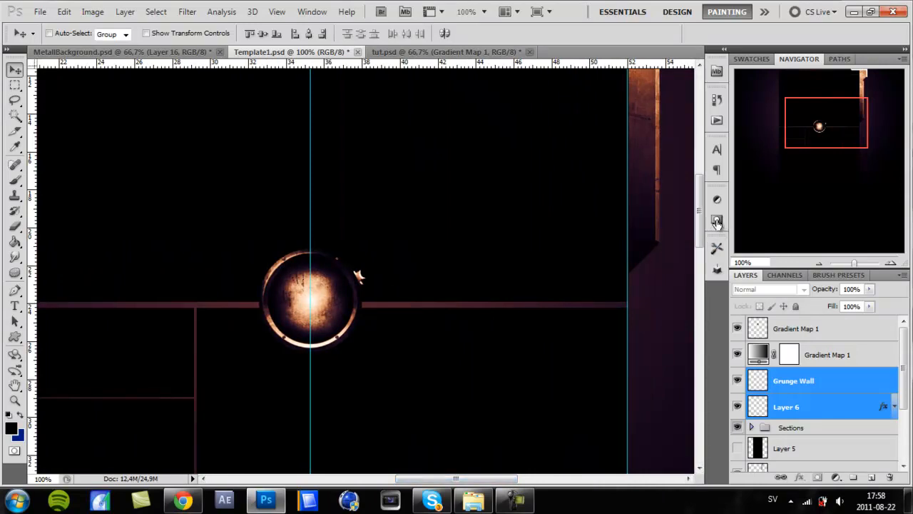
# - Merge Layer 6 with its Grunge Wall texture and duplicate the merged bracket layer
pyautogui.hotkey('ctrl', 'z')
pyautogui.hotkey('ctrl', 'z')
pyautogui.hotkey('ctrl', 'e')
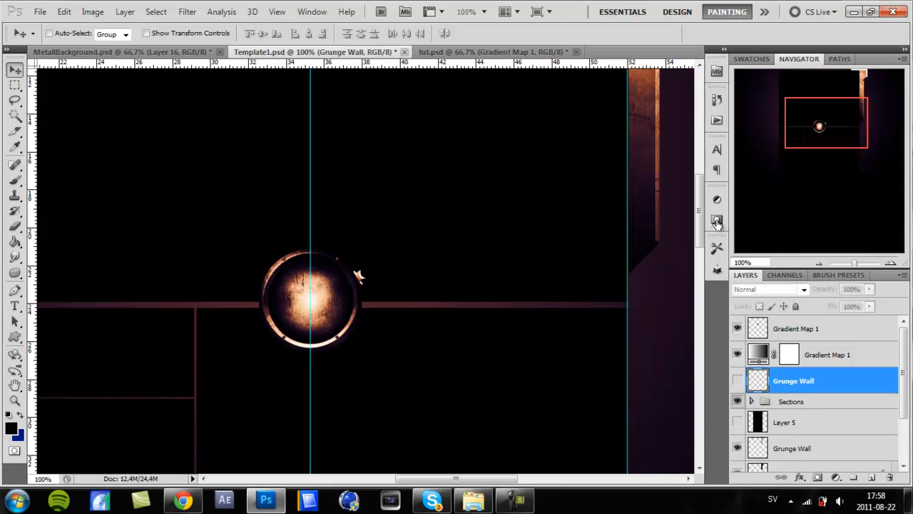
pyautogui.hotkey('ctrl', 'j')
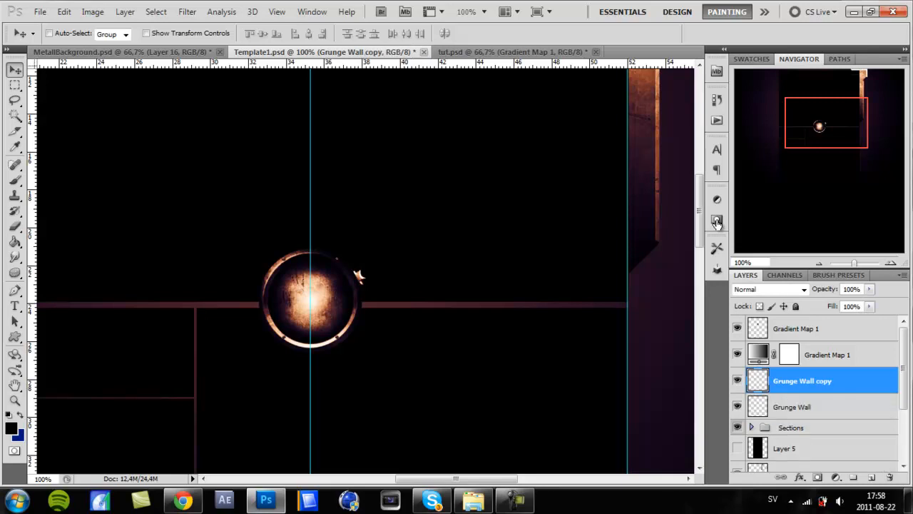
# - Move the duplicated bracket across to the slanted lower end of the beveled side shape right of the channel
pyautogui.hotkey('shift', 'Right')
pyautogui.hotkey('shift', 'Right')
pyautogui.hotkey('shift', 'Right')
pyautogui.hotkey('shift', 'Right')
pyautogui.hotkey('shift', 'Right')
pyautogui.hotkey('shift', 'Right')
pyautogui.hotkey('shift', 'Right')
pyautogui.hotkey('shift', 'Right')
pyautogui.hotkey('shift', 'Right')
pyautogui.hotkey('shift', 'Right')
pyautogui.hotkey('shift', 'Right')
pyautogui.hotkey('shift', 'Right')
pyautogui.hotkey('shift', 'Right')
pyautogui.hotkey('shift', 'Right')
pyautogui.hotkey('shift', 'Right')
pyautogui.hotkey('shift', 'Right')
pyautogui.hotkey('shift', 'Right')
pyautogui.hotkey('shift', 'Right')
pyautogui.hotkey('shift', 'Right')
pyautogui.hotkey('shift', 'Right')
pyautogui.hotkey('shift', 'Right')
pyautogui.hotkey('shift', 'Up')
pyautogui.hotkey('shift', 'Up')
pyautogui.hotkey('shift', 'Up')
pyautogui.hscroll(5, 718, 224)
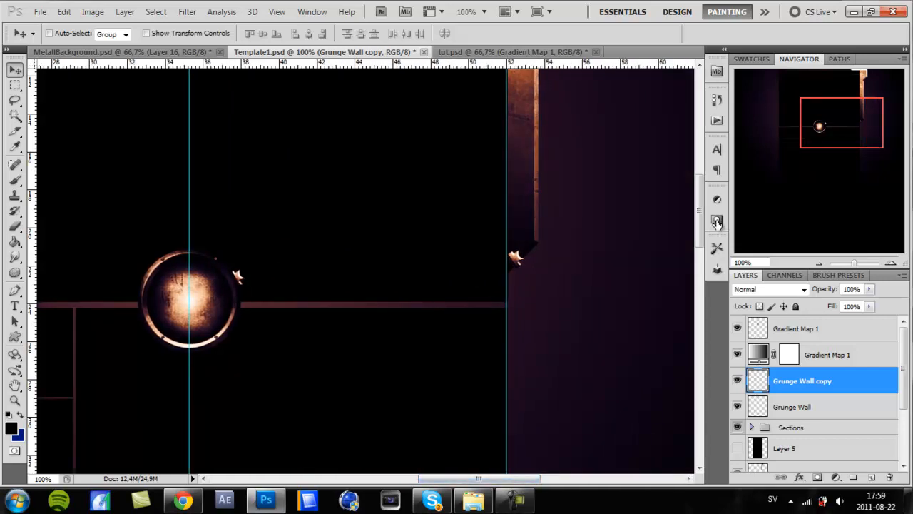
# - Lower the Grunge Wall copy layer to directly beneath Layer 3 and shift the bracket to the side shape's outer corner
pyautogui.scroll(-4, 717, 223)
pyautogui.scroll(3, 717, 223)
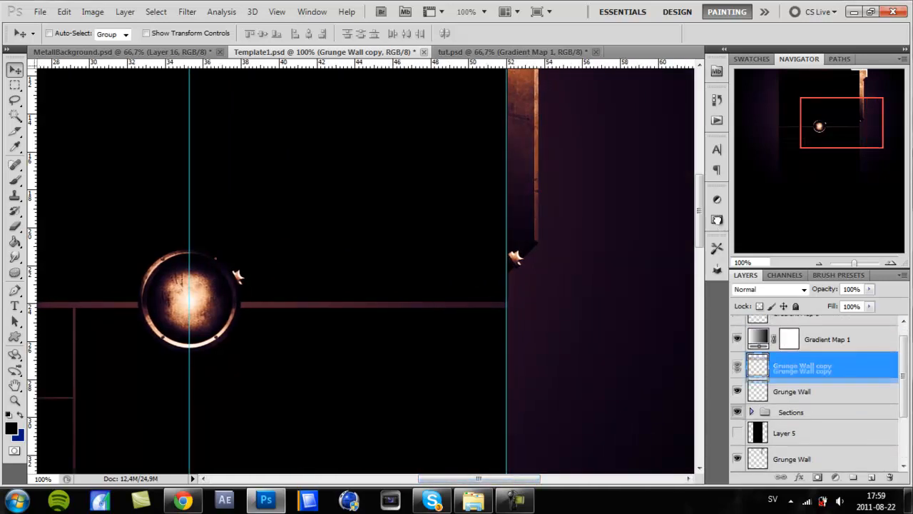
pyautogui.hotkey('ctrl', '[')
pyautogui.hotkey('ctrl', '[')
pyautogui.hotkey('ctrl', '[')
pyautogui.hotkey('ctrl', '[')
pyautogui.hotkey('ctrl', '[')
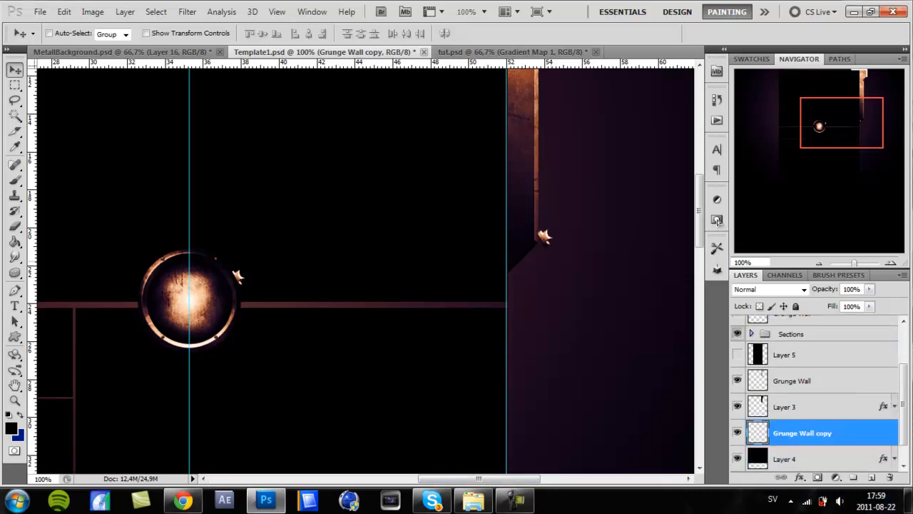
# - Rotate the bracket copy by 60° and tuck it against the side shape's outer lower corner
pyautogui.hotkey('ctrl', 't')
pyautogui.moveTo(561, 223); pyautogui.dragTo(566, 246)
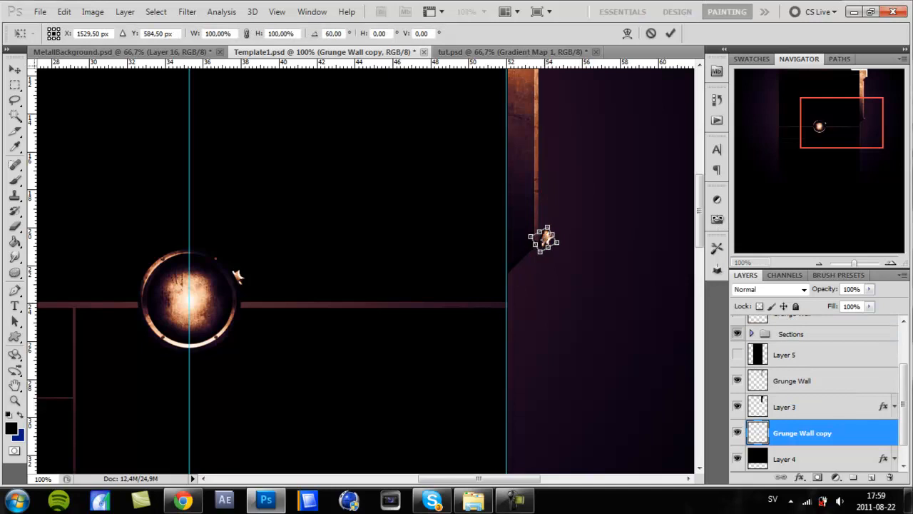
pyautogui.press('Return')
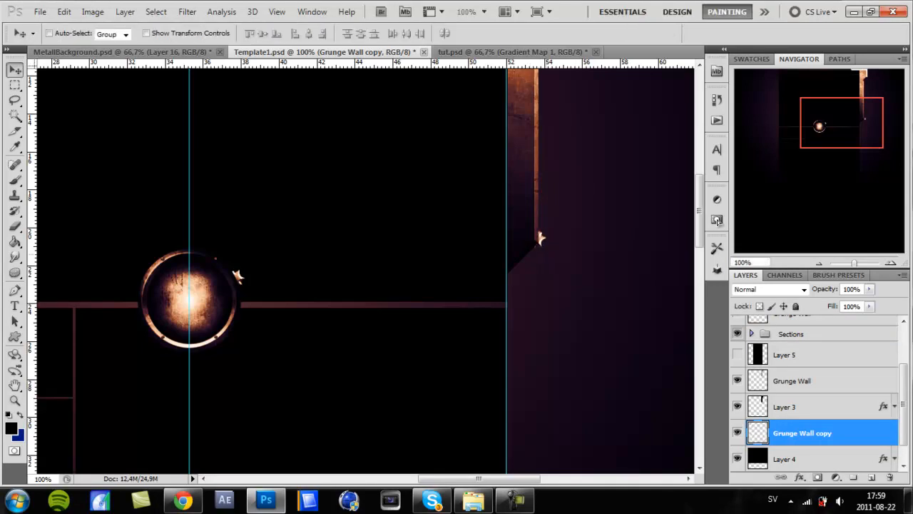
# - Rotate the bracket copy another 30° and move it down the side shape's slanted edge, correcting its angle by about -9°
pyautogui.hotkey('ctrl', 't')
pyautogui.moveTo(573, 289); pyautogui.dragTo(553, 314)
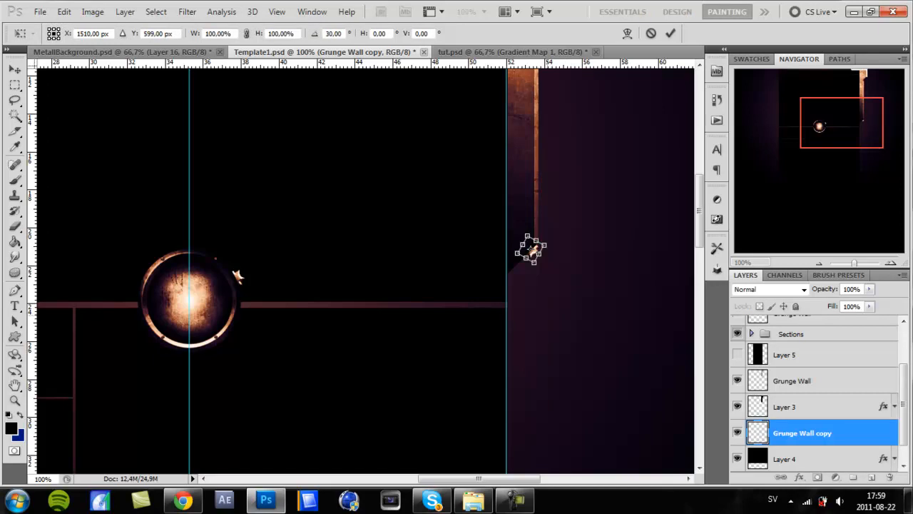
pyautogui.press('Return')
pyautogui.hotkey('ctrl', 't')
pyautogui.moveTo(542, 274); pyautogui.dragTo(543, 271)
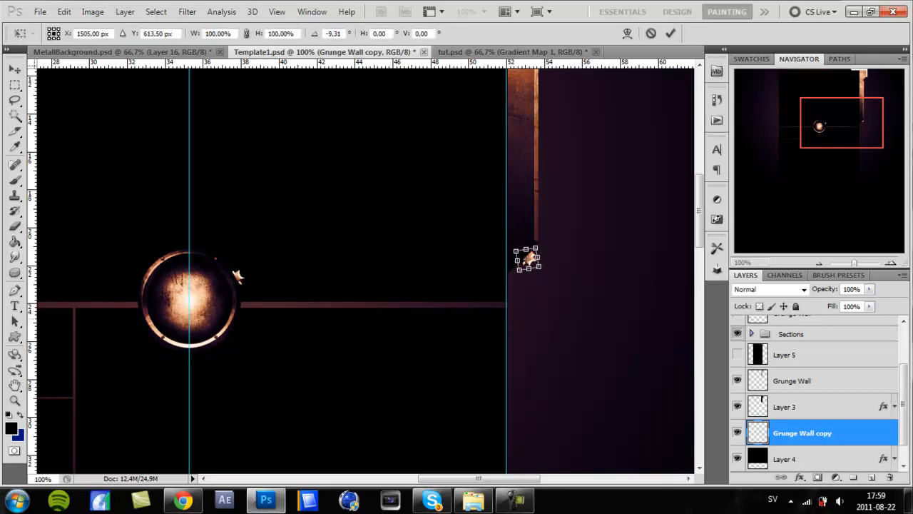